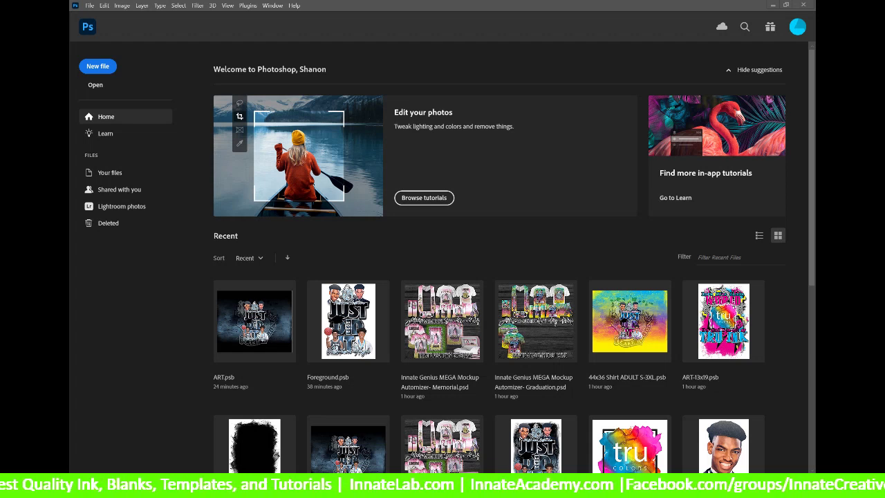
# Step: Open ART.psb from the 172 folder to load the 'Just Did It 2022' template in Photoshop
pyautogui.moveTo(451, 494)
pyautogui.click(452, 436)
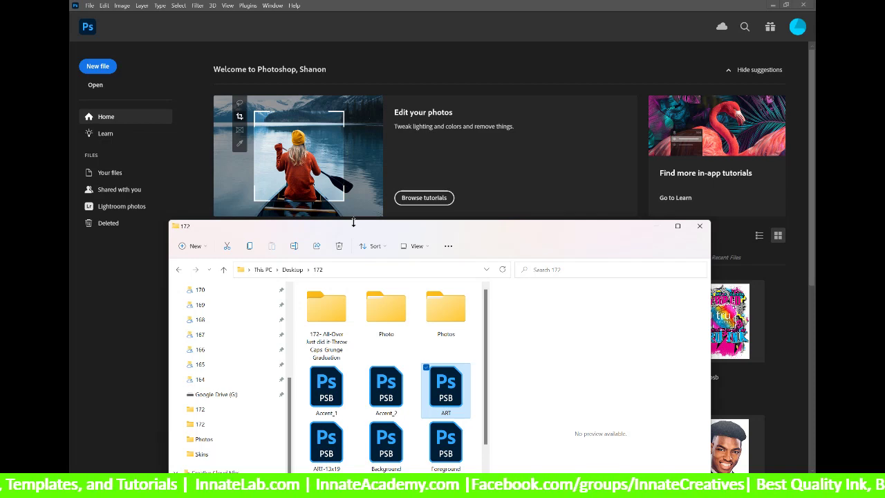
pyautogui.moveTo(360, 228); pyautogui.dragTo(360, 97)
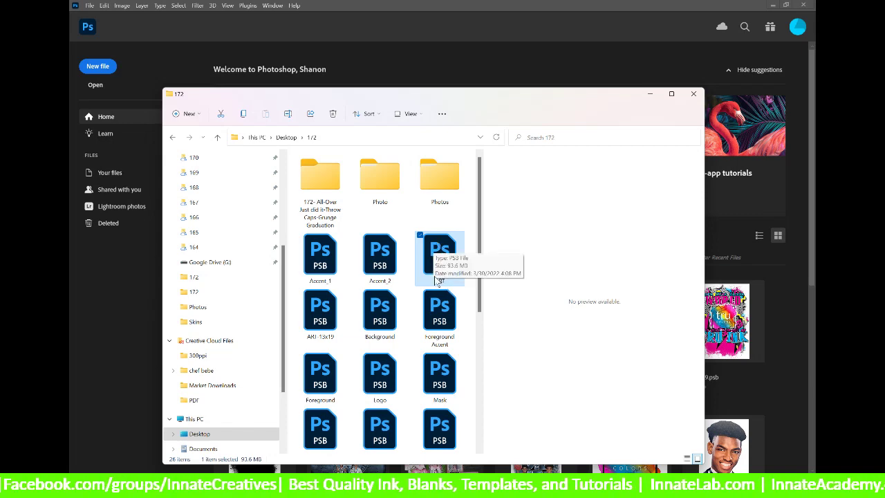
pyautogui.doubleClick(442, 250)
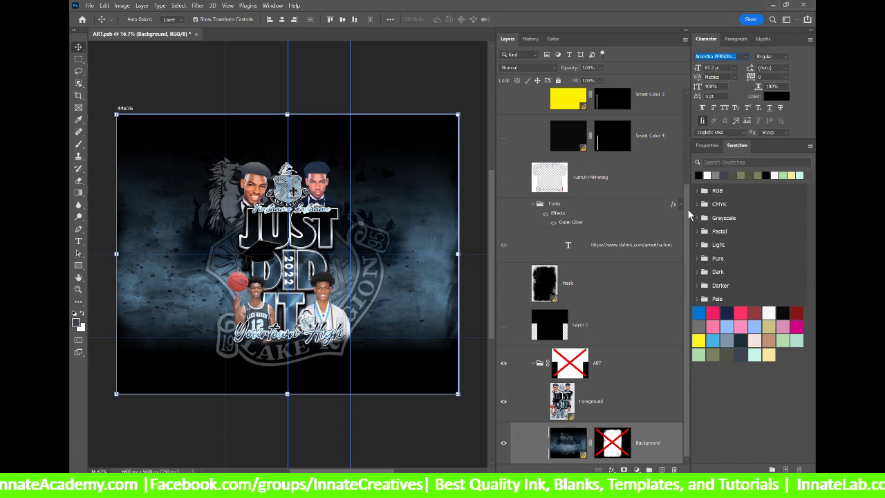
# Step: Open the Background layer's smart object as Background.psb
pyautogui.scroll(4, 689, 214)
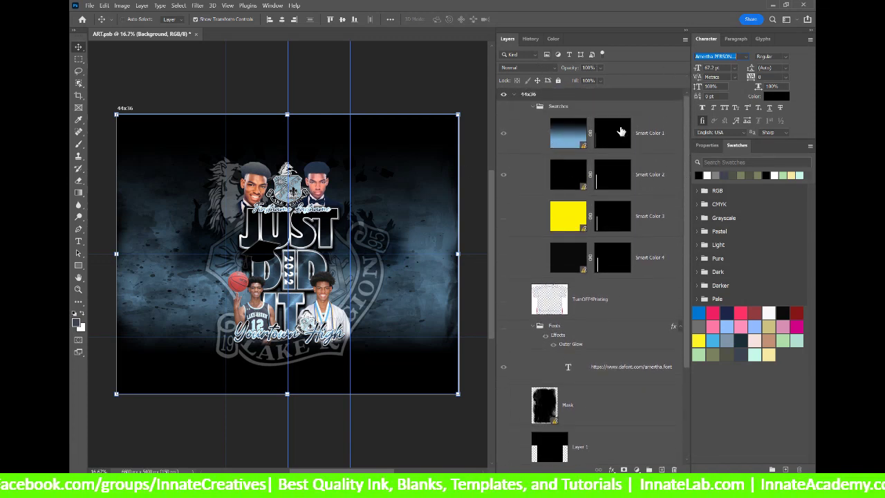
pyautogui.scroll(-4, 605, 304)
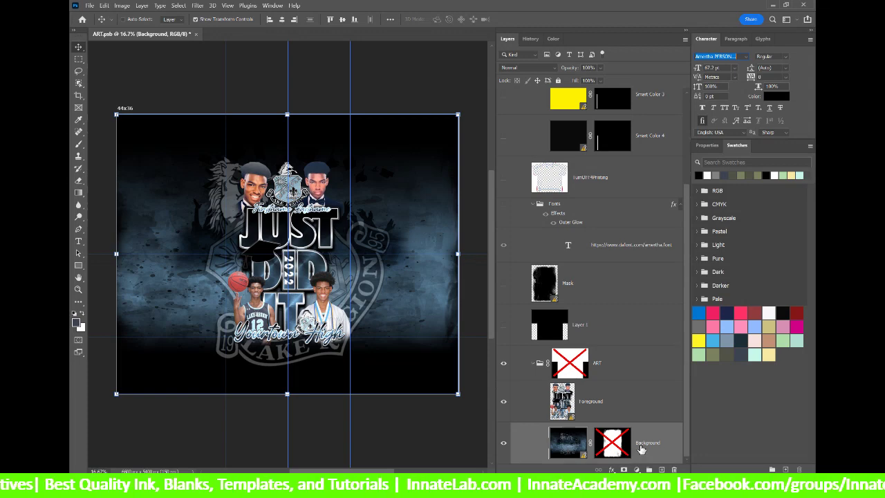
pyautogui.doubleClick(574, 452)
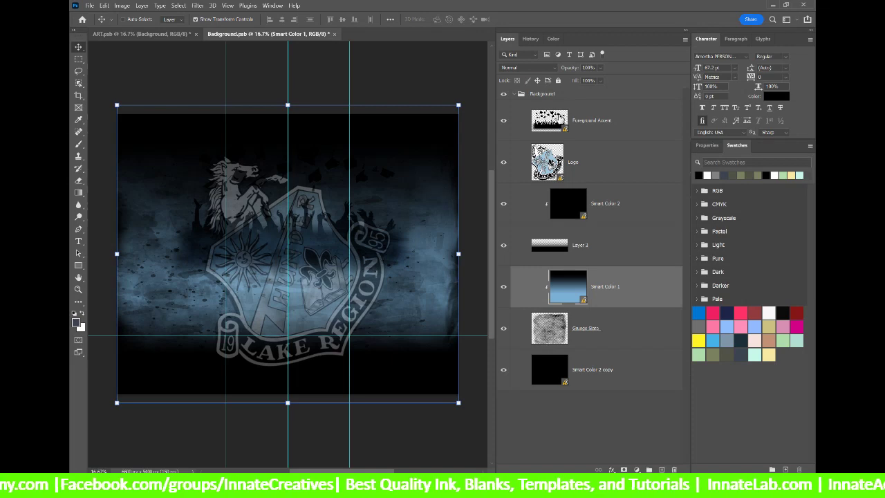
# Step: Open the Logo smart object and place the yellowjacket image from Desktop > 172 > Photos
pyautogui.doubleClick(549, 164)
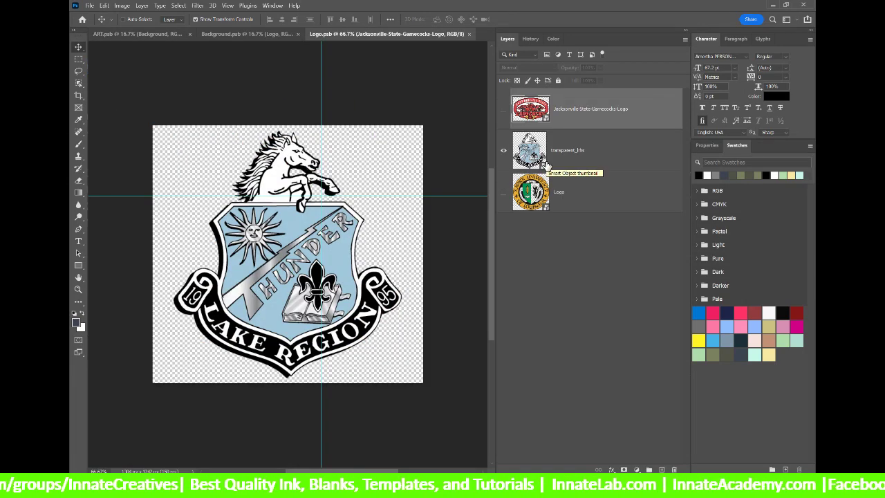
pyautogui.click(90, 6)
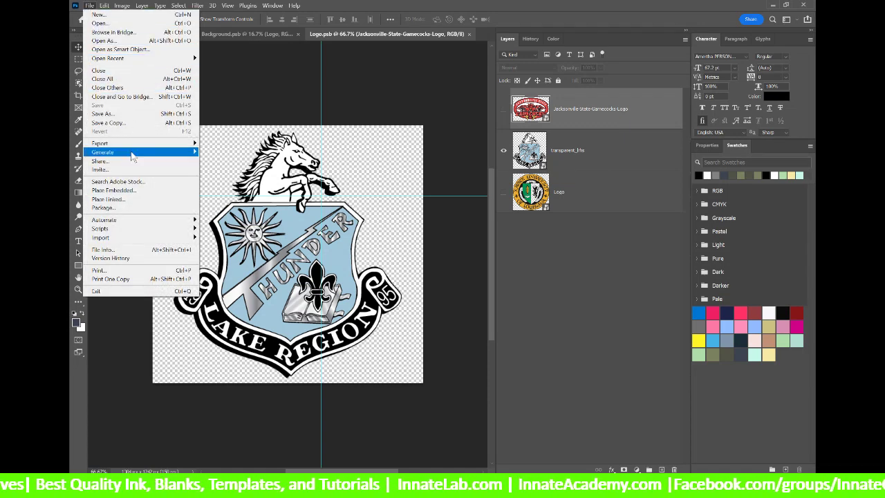
pyautogui.click(131, 191)
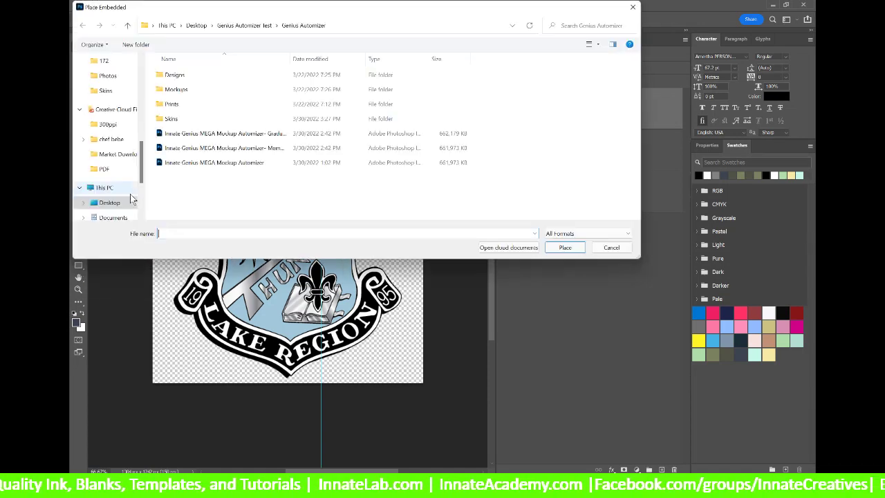
pyautogui.scroll(5, 128, 138)
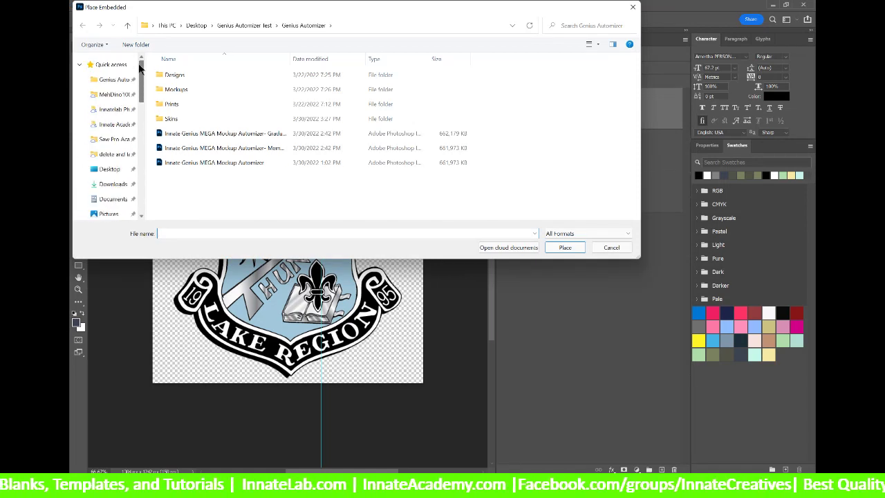
pyautogui.click(109, 169)
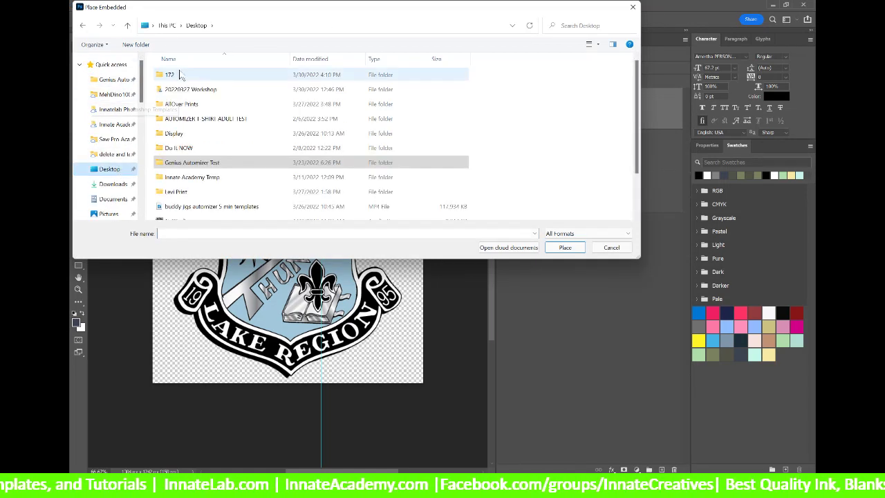
pyautogui.doubleClick(170, 74)
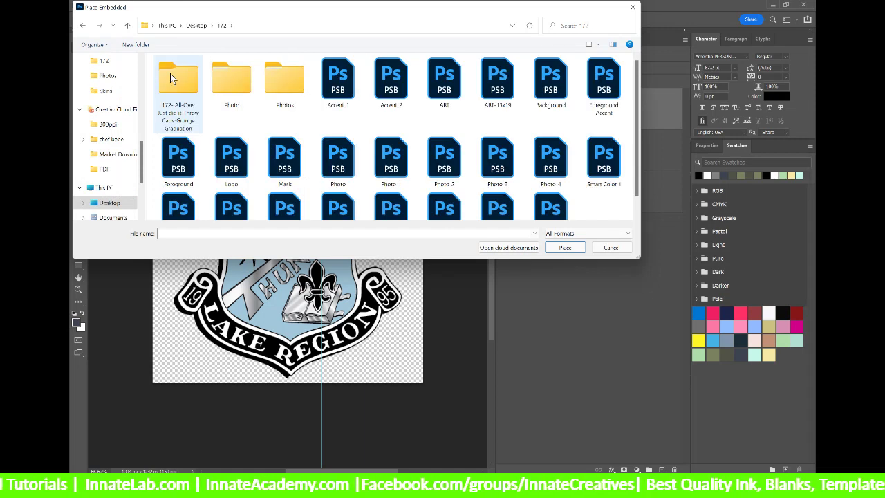
pyautogui.doubleClick(278, 82)
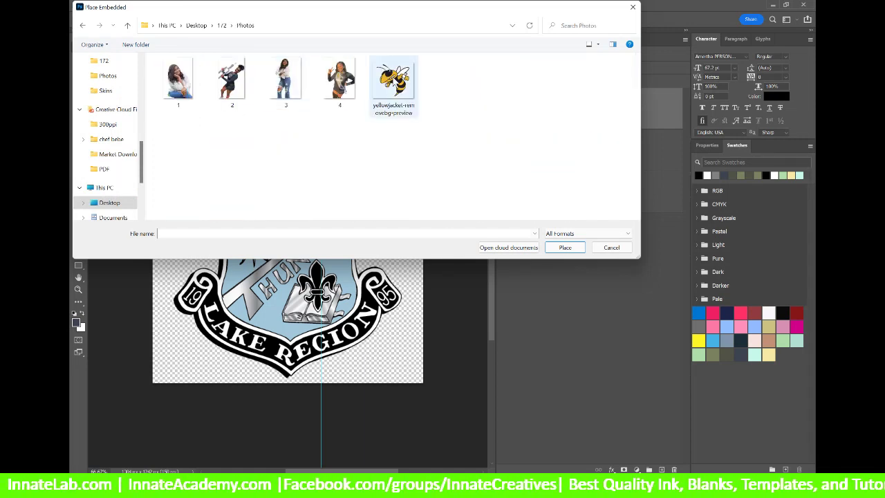
pyautogui.click(415, 69)
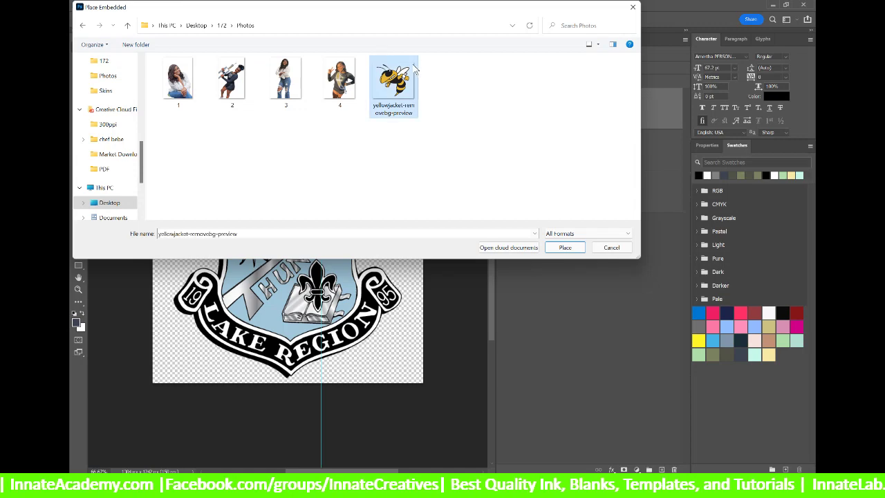
pyautogui.click(572, 246)
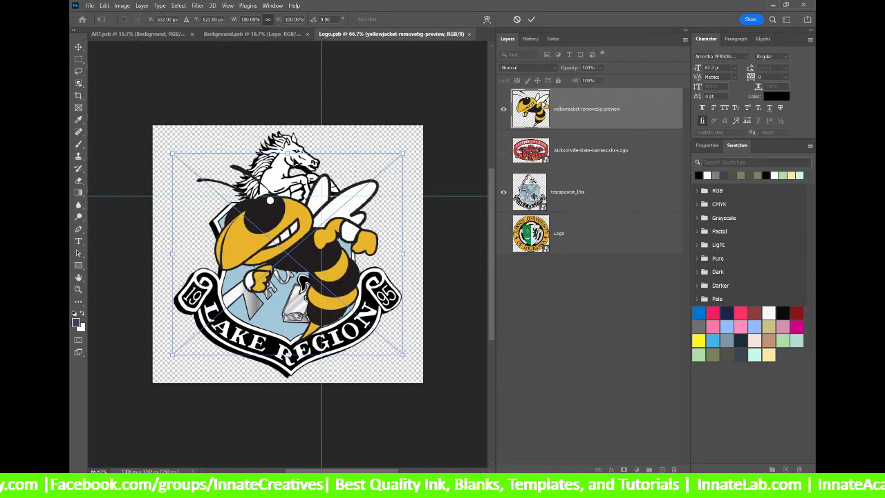
# Step: Enlarge the mascot to fill the canvas, hide the old crest, and save Logo.psb
pyautogui.moveTo(287, 153); pyautogui.dragTo(282, 123)
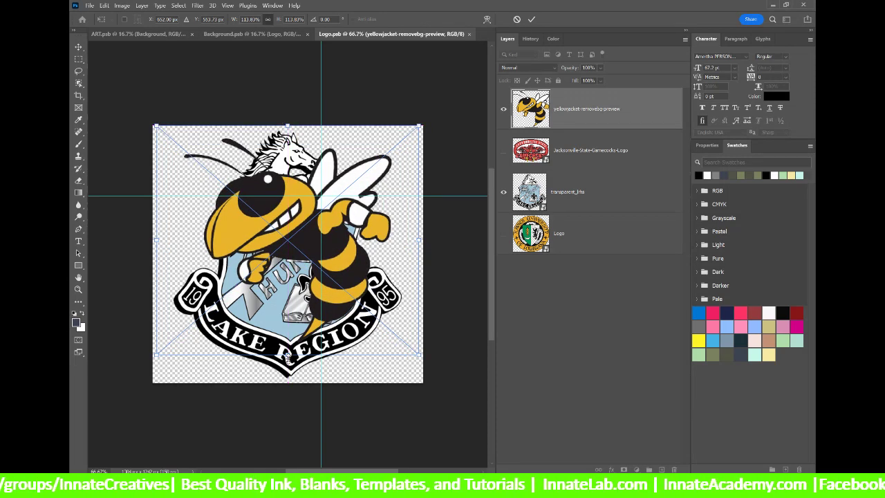
pyautogui.moveTo(287, 355); pyautogui.dragTo(290, 384)
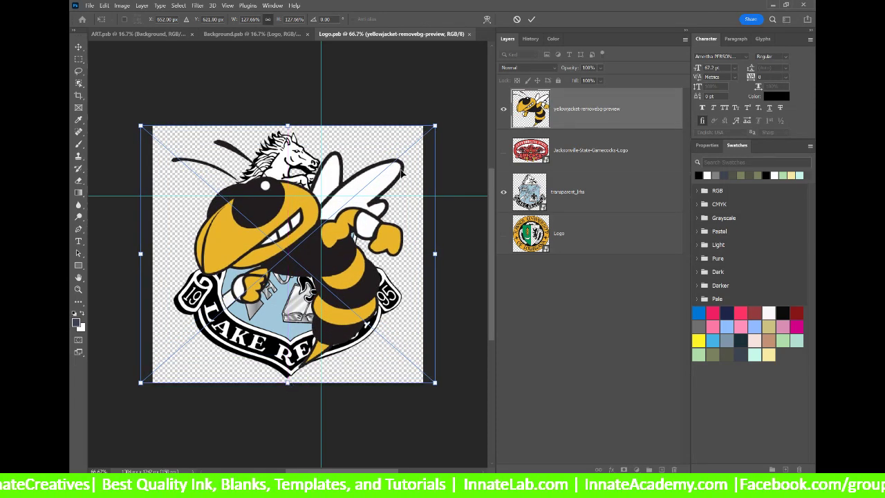
pyautogui.press('Return')
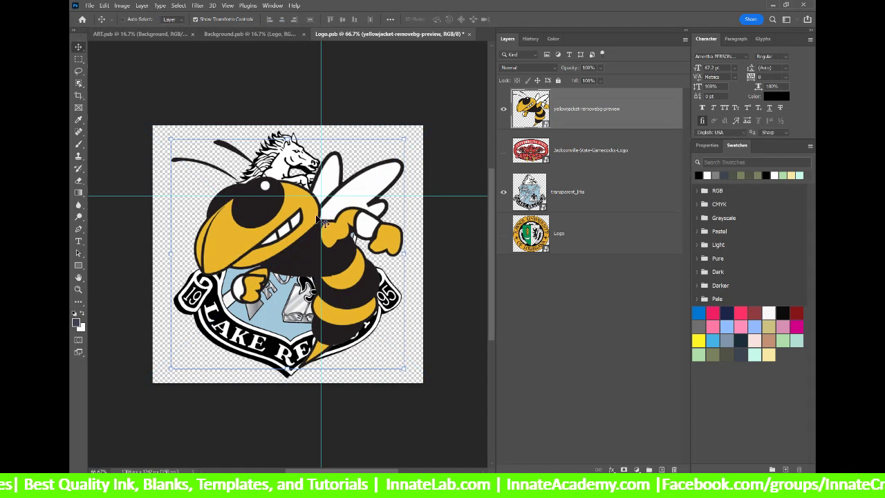
pyautogui.click(503, 195)
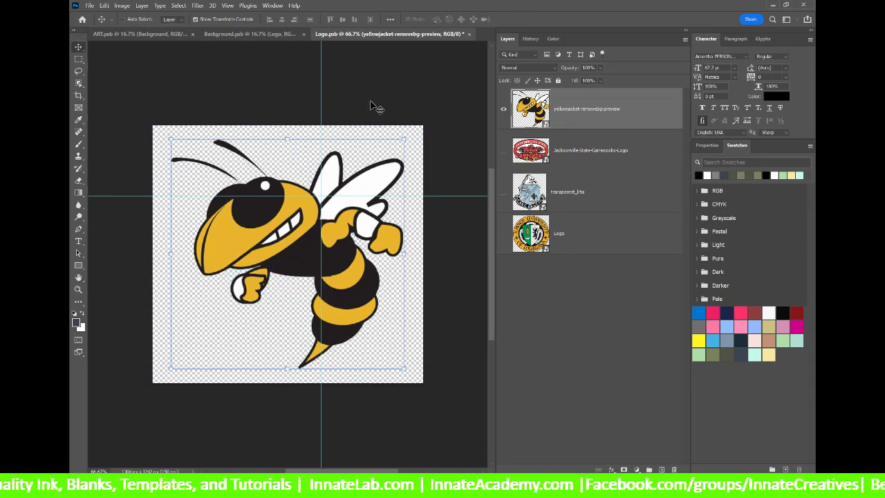
pyautogui.click(593, 278)
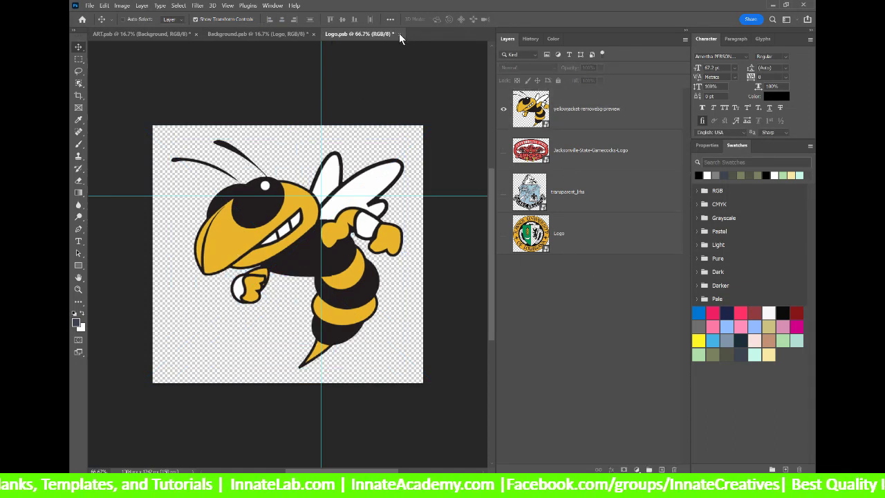
pyautogui.click(399, 34)
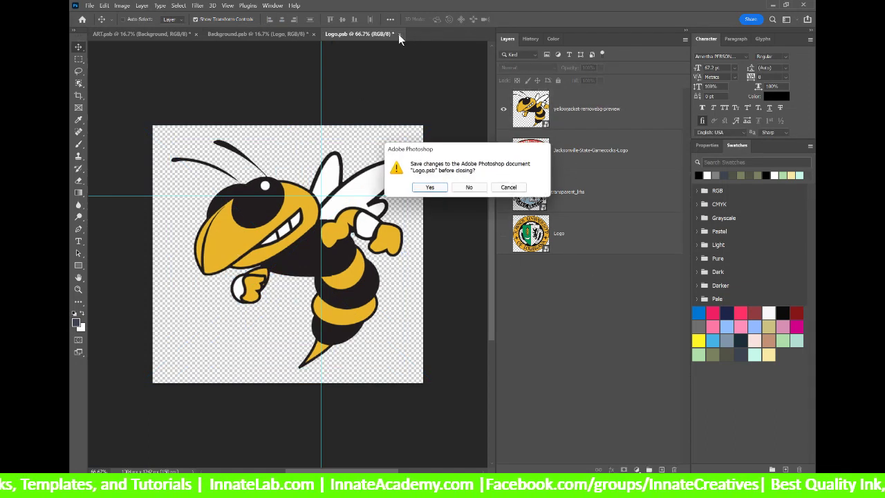
pyautogui.click(436, 192)
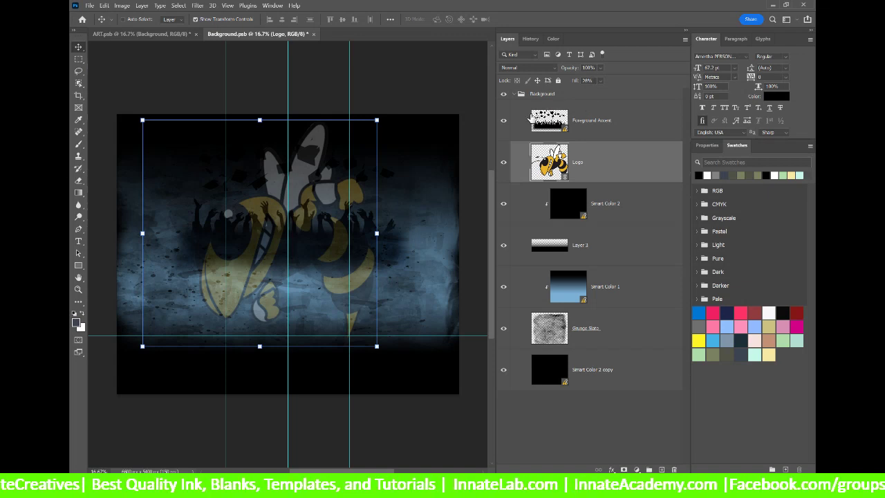
pyautogui.click(537, 133)
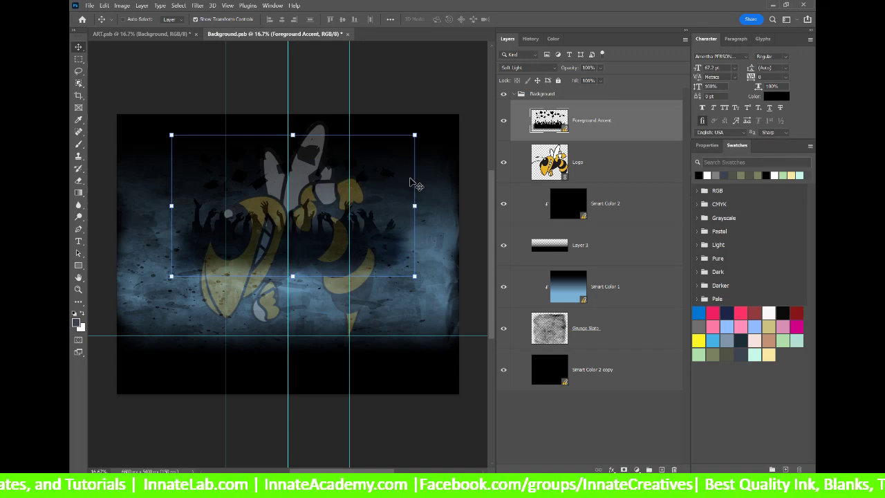
pyautogui.click(616, 166)
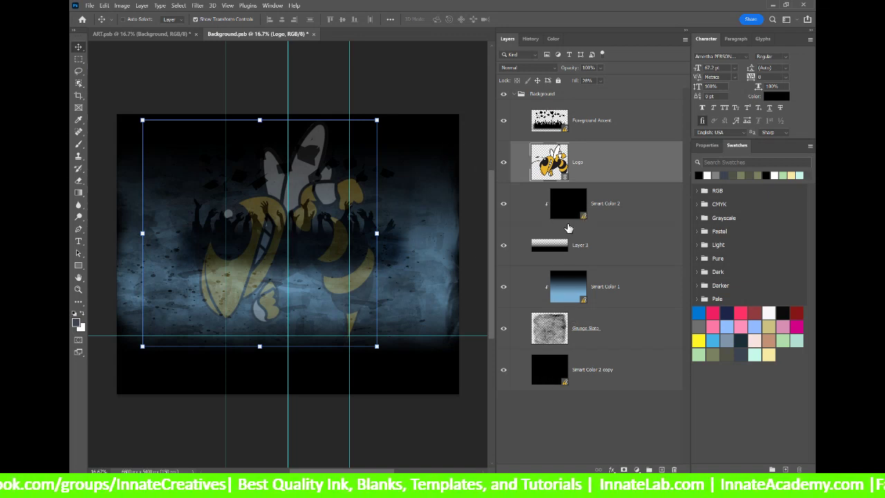
# Step: Open Smart Color 1 and duplicate its blue LR gradient fill layer
pyautogui.doubleClick(565, 294)
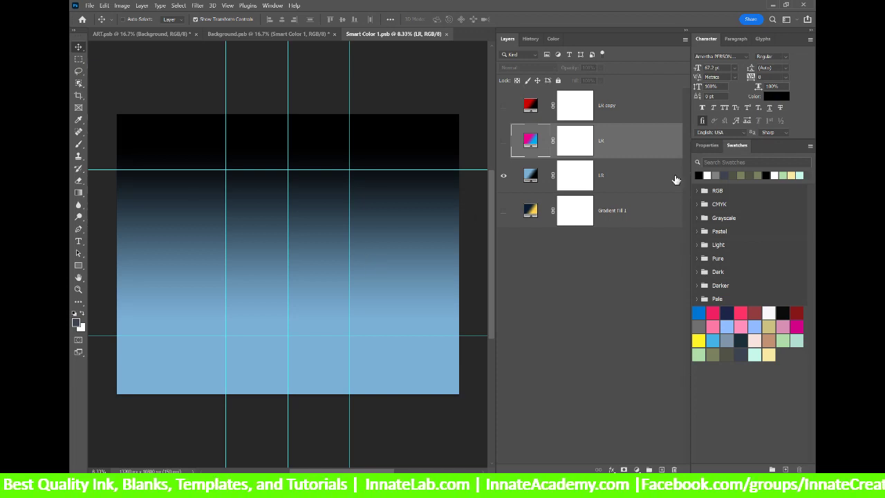
pyautogui.click(611, 183)
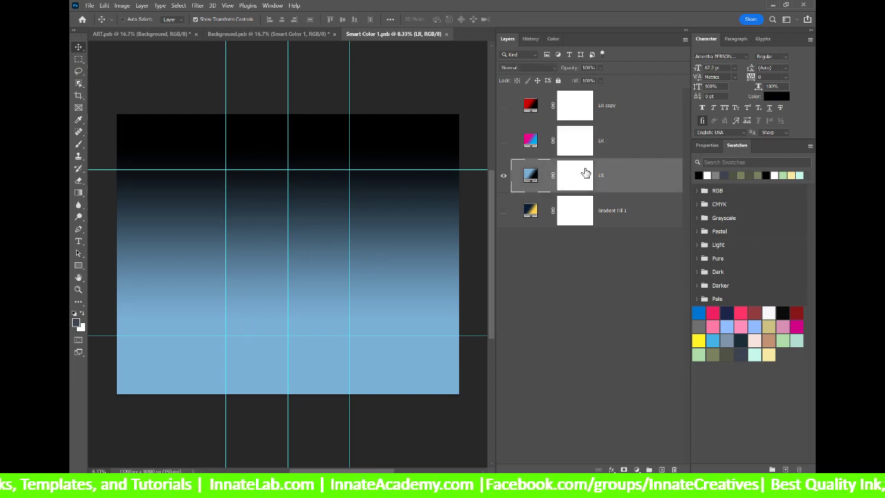
pyautogui.rightClick(619, 181)
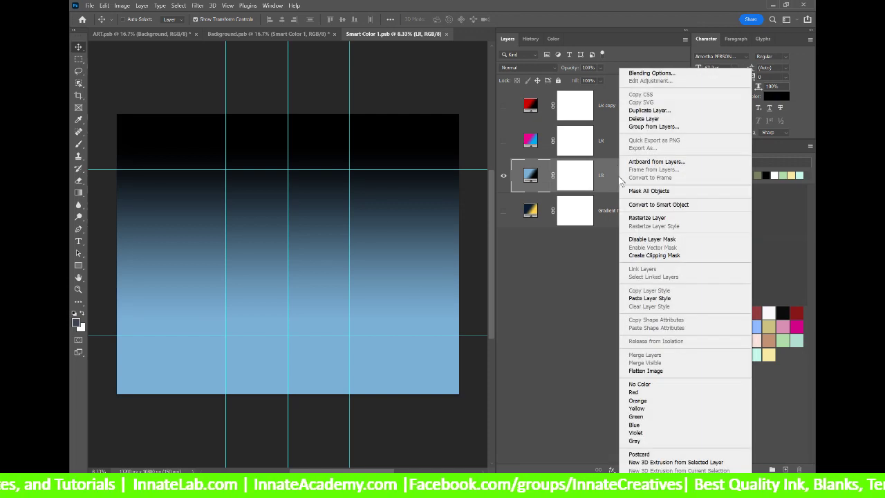
pyautogui.click(665, 112)
pyautogui.click(521, 138)
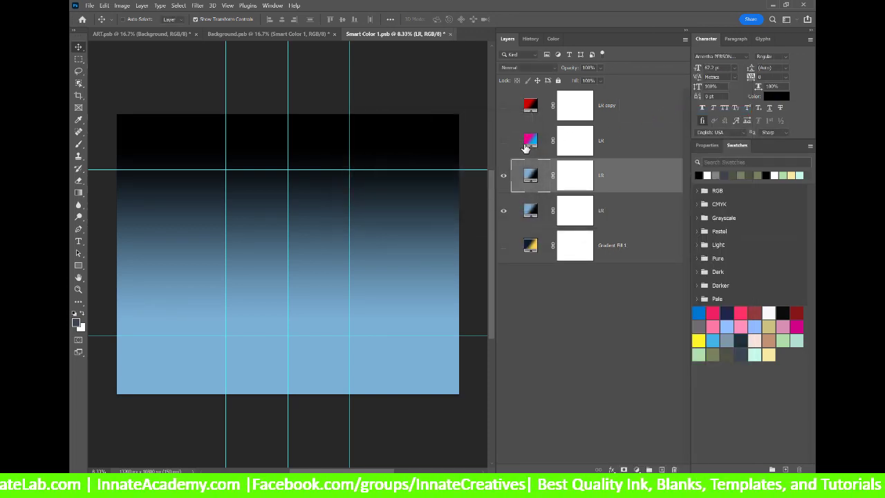
pyautogui.doubleClick(531, 175)
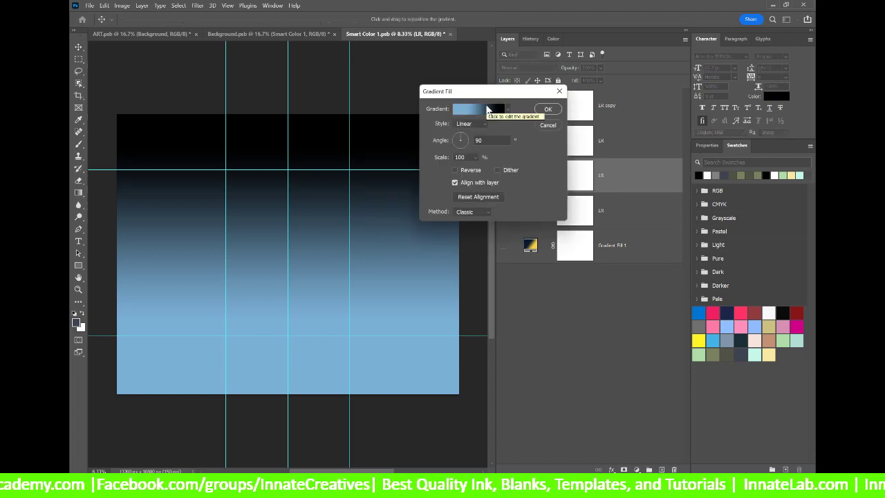
pyautogui.click(549, 125)
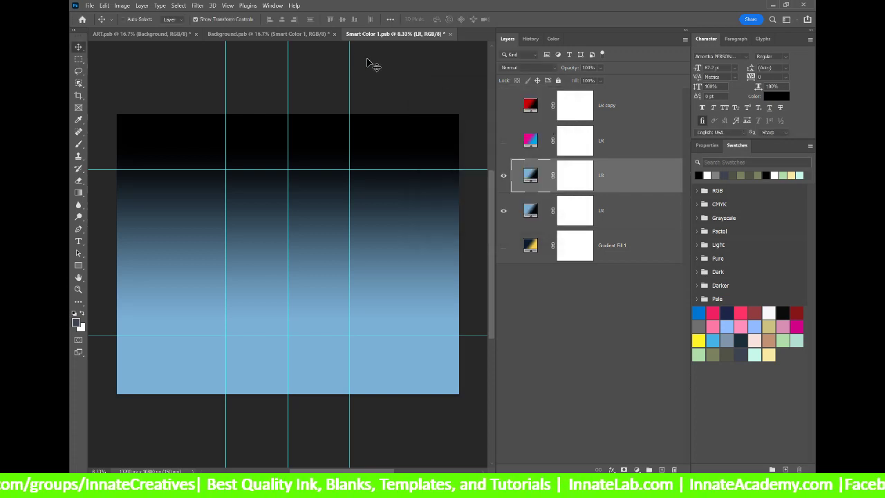
# Step: Place the yellowjacket mascot, enlarge it and move it to the lower left
pyautogui.click(89, 5)
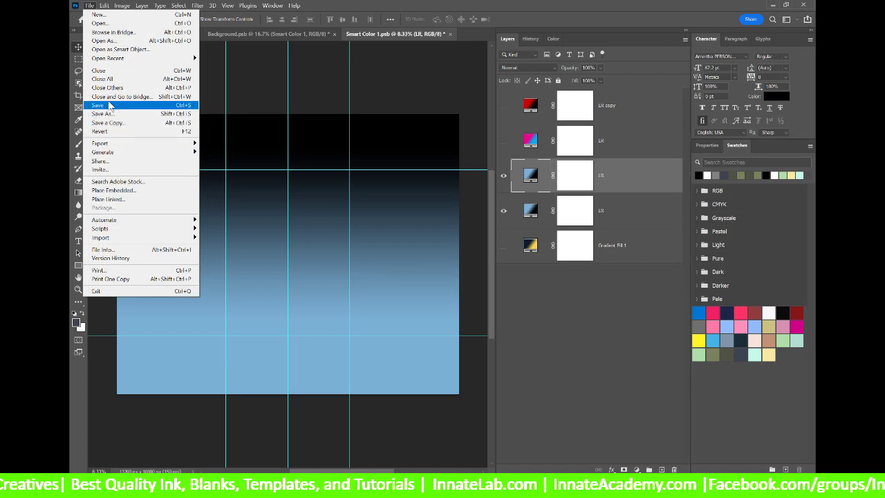
pyautogui.click(119, 191)
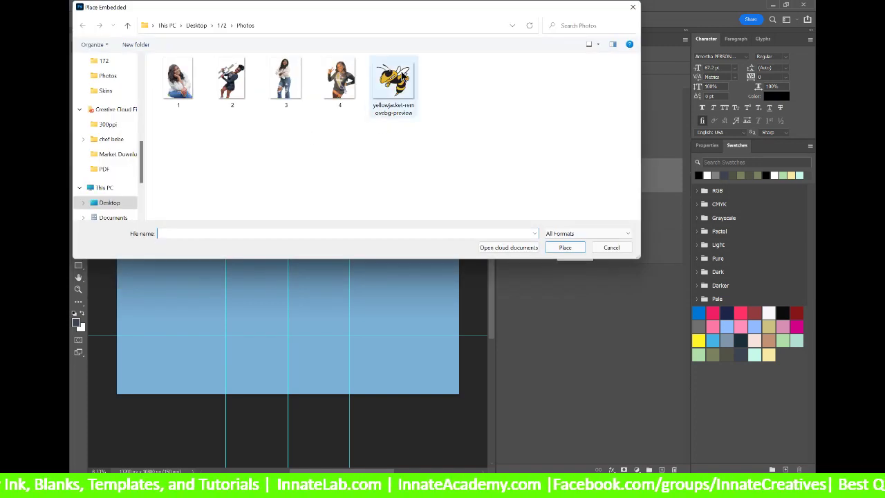
pyautogui.click(393, 81)
pyautogui.click(565, 247)
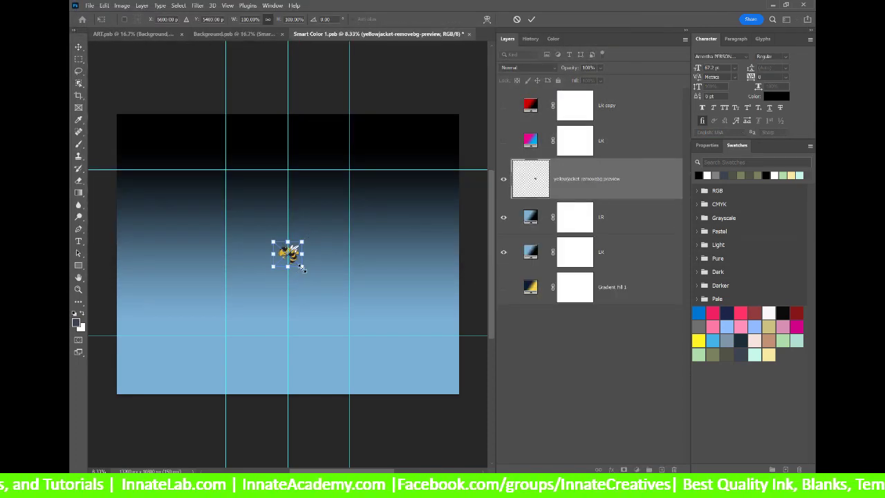
pyautogui.moveTo(303, 268); pyautogui.dragTo(358, 353)
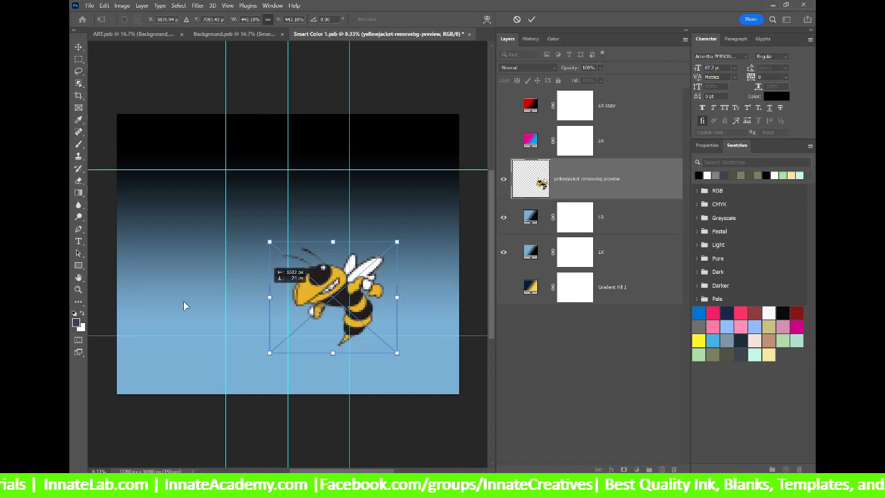
pyautogui.moveTo(298, 296); pyautogui.dragTo(184, 323)
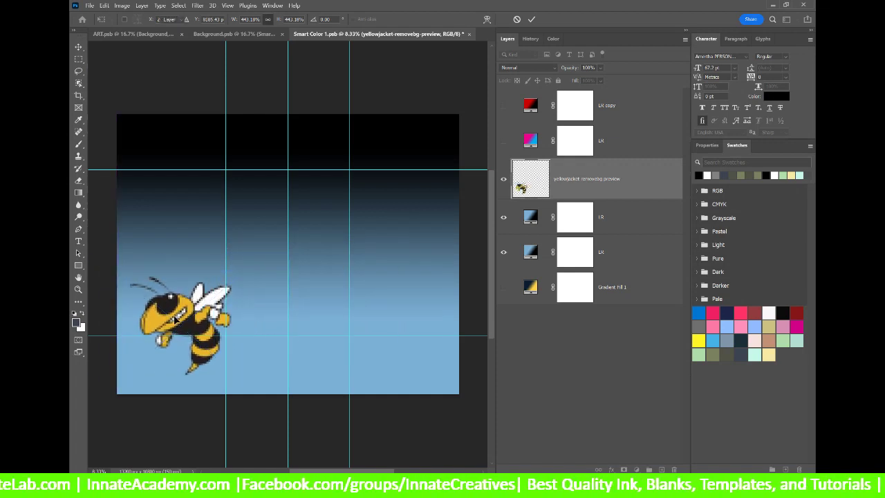
pyautogui.press('Return')
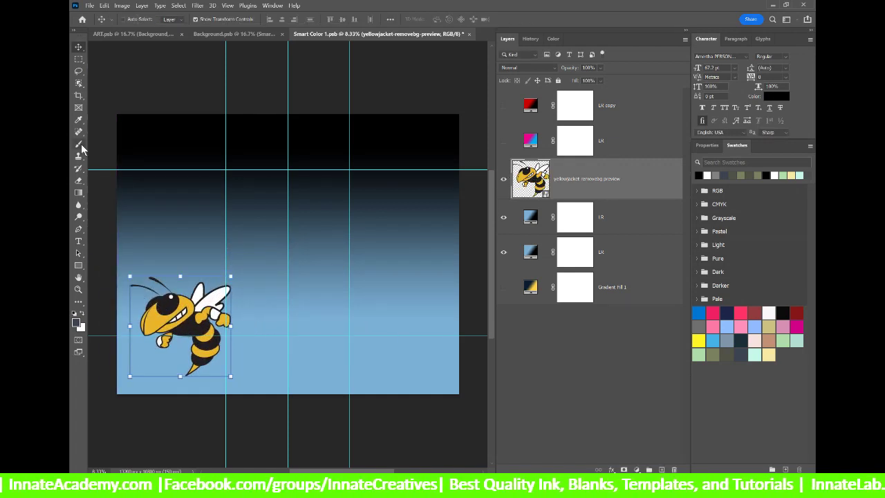
# Step: Sample the gold from the bee's face and save it as a swatch named 1
pyautogui.click(78, 119)
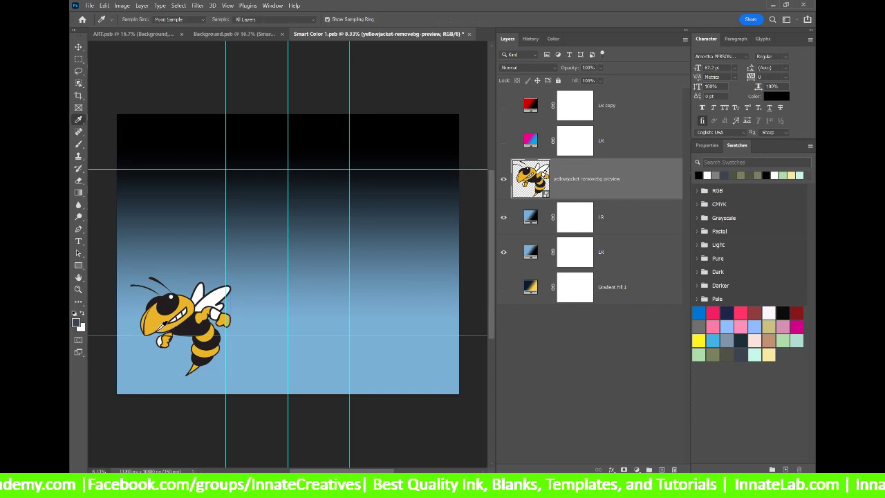
pyautogui.click(156, 316)
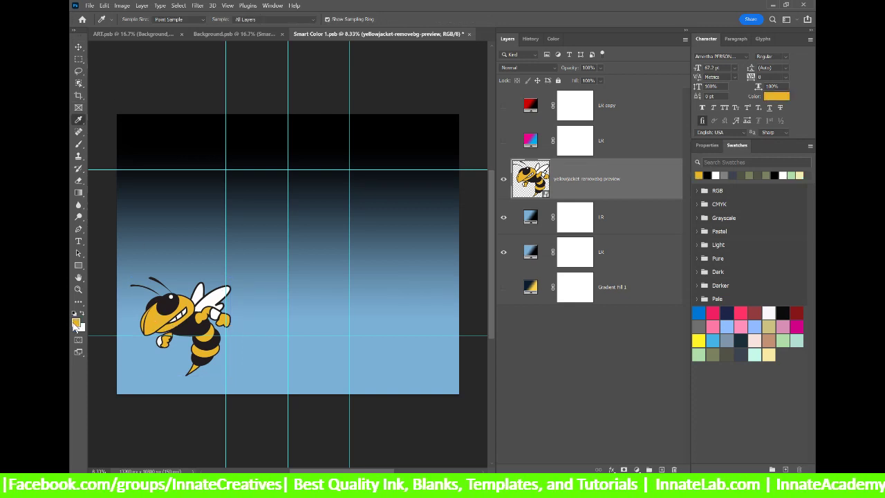
pyautogui.click(76, 324)
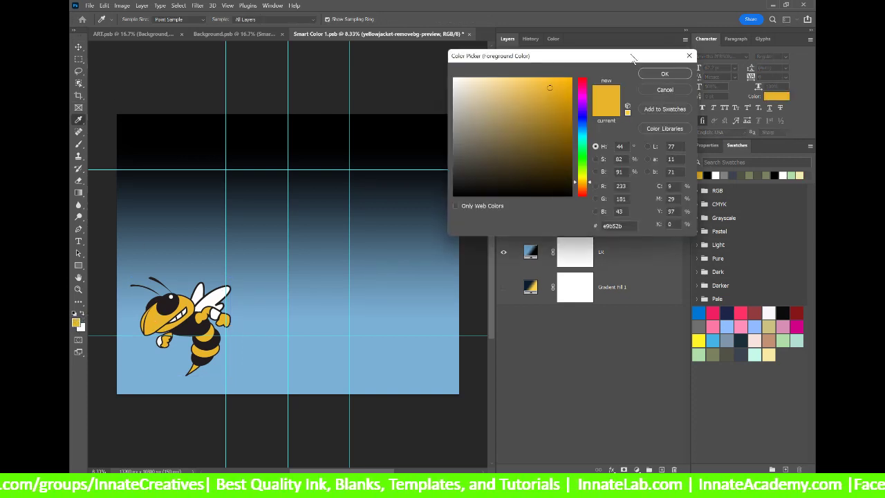
pyautogui.click(669, 110)
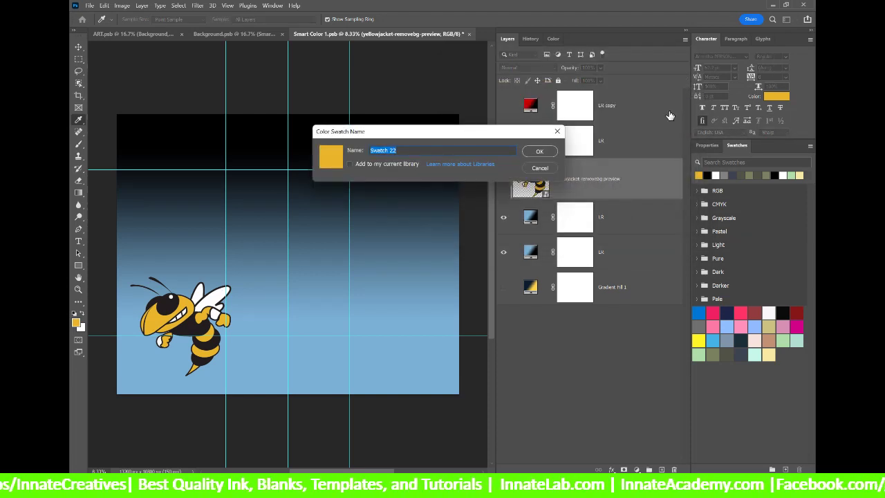
pyautogui.write('1')
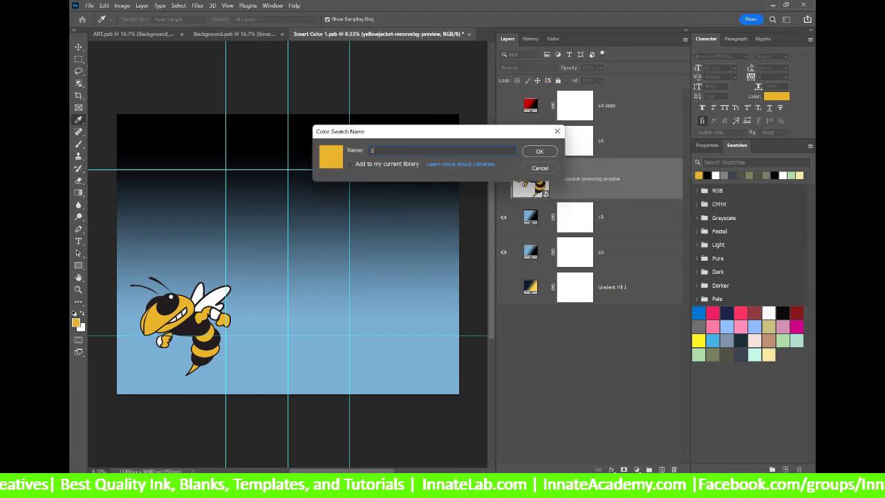
pyautogui.press('Return')
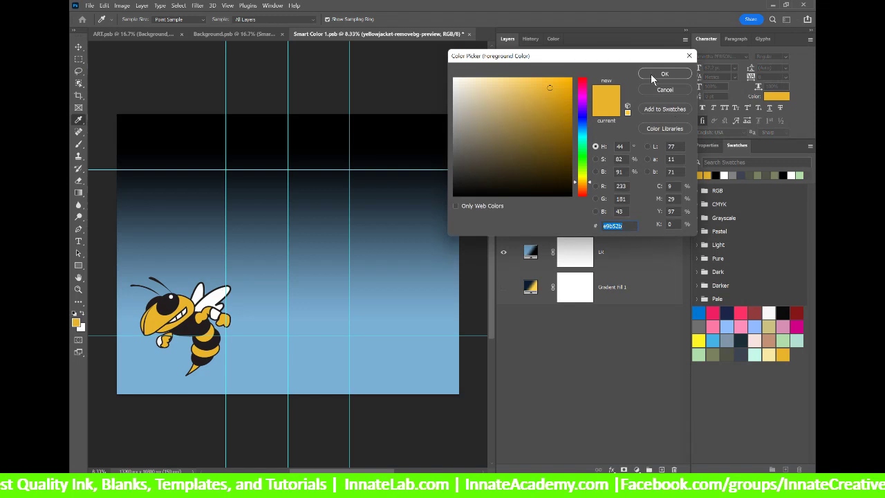
pyautogui.click(661, 111)
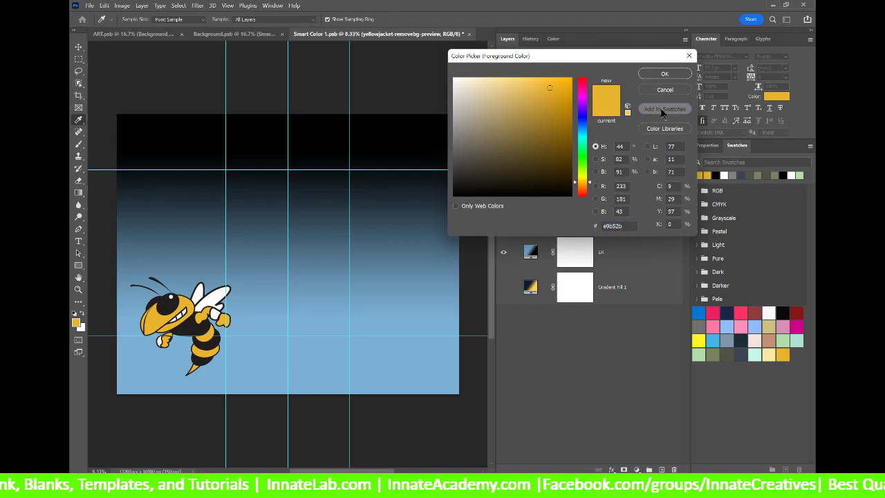
pyautogui.click(662, 110)
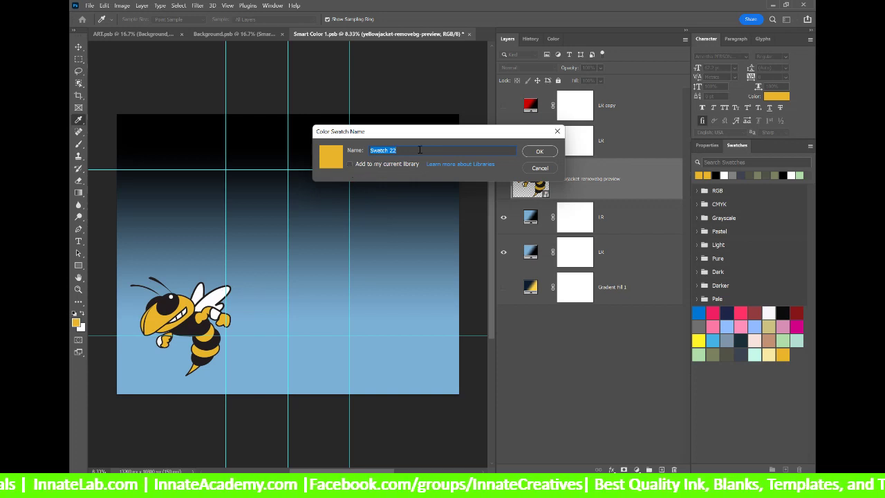
pyautogui.write('1')
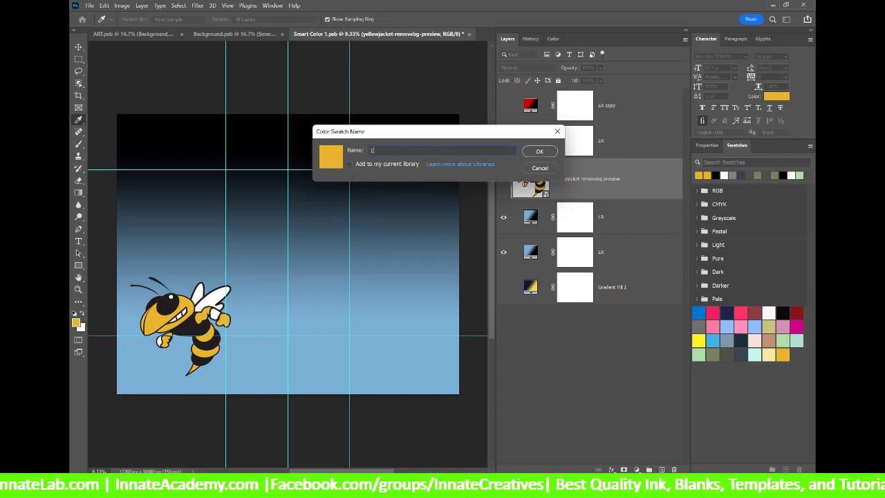
pyautogui.click(534, 153)
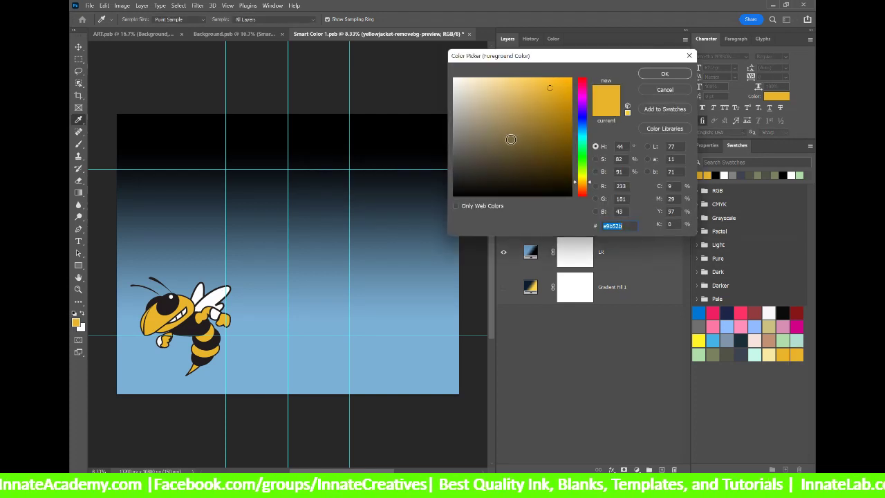
# Step: Add a pure black swatch named 2 and a pure white swatch named White
pyautogui.click(168, 307)
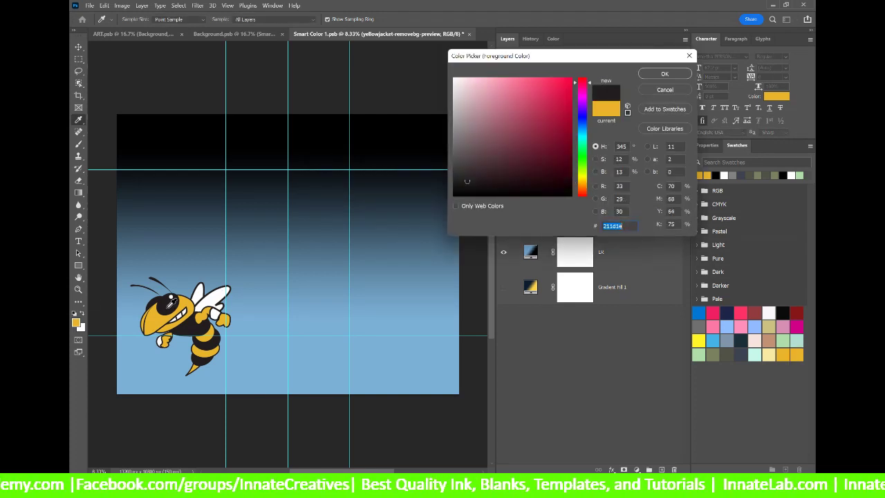
pyautogui.moveTo(468, 181); pyautogui.dragTo(423, 211)
pyautogui.click(668, 109)
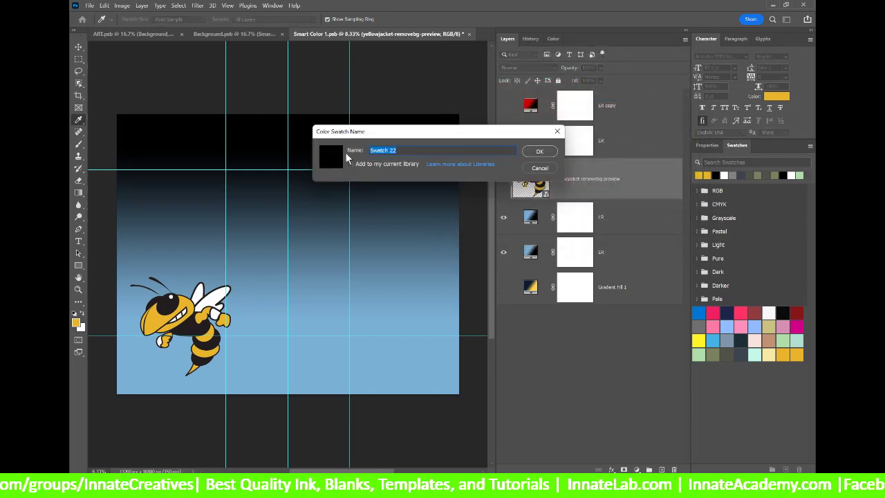
pyautogui.write('2')
pyautogui.press('Return')
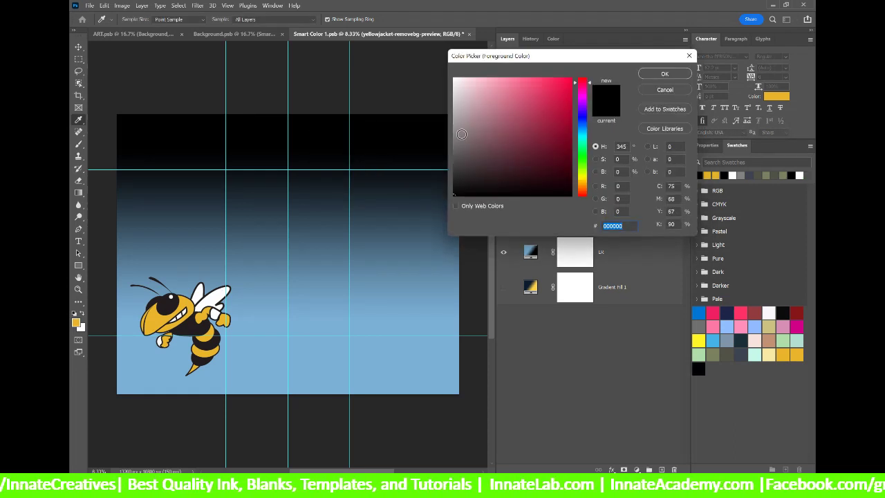
pyautogui.click(454, 80)
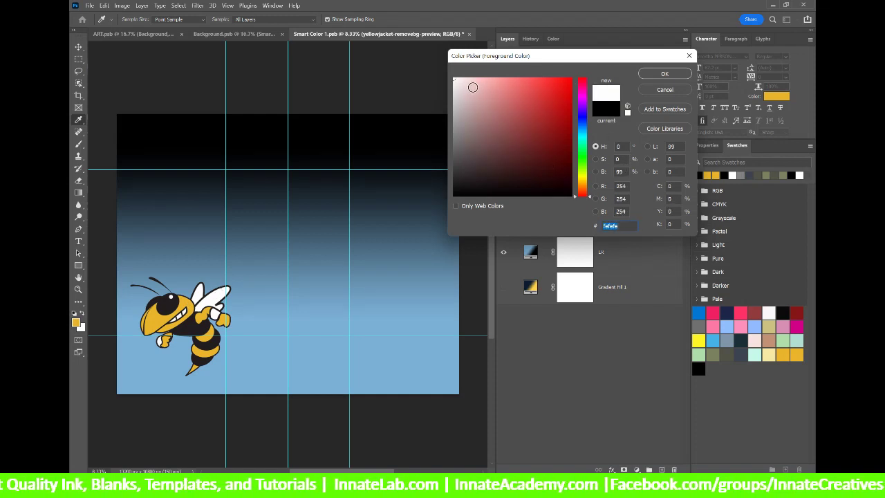
pyautogui.moveTo(469, 84); pyautogui.dragTo(453, 78)
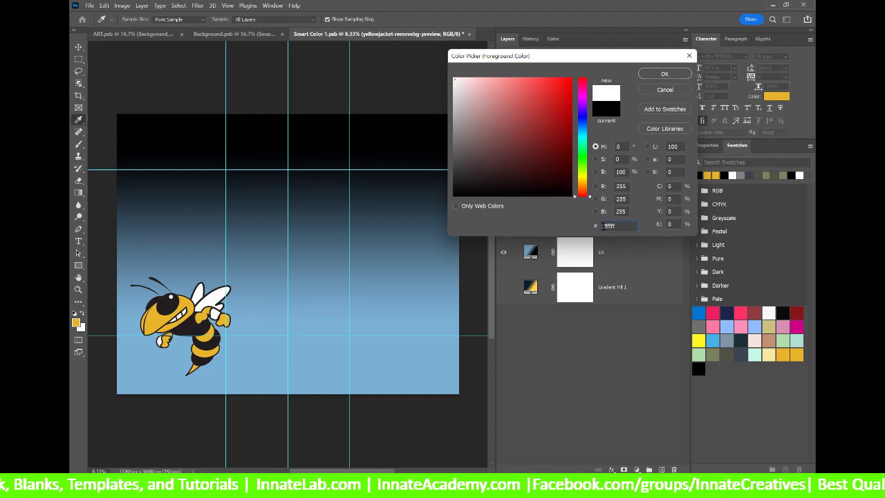
pyautogui.click(661, 108)
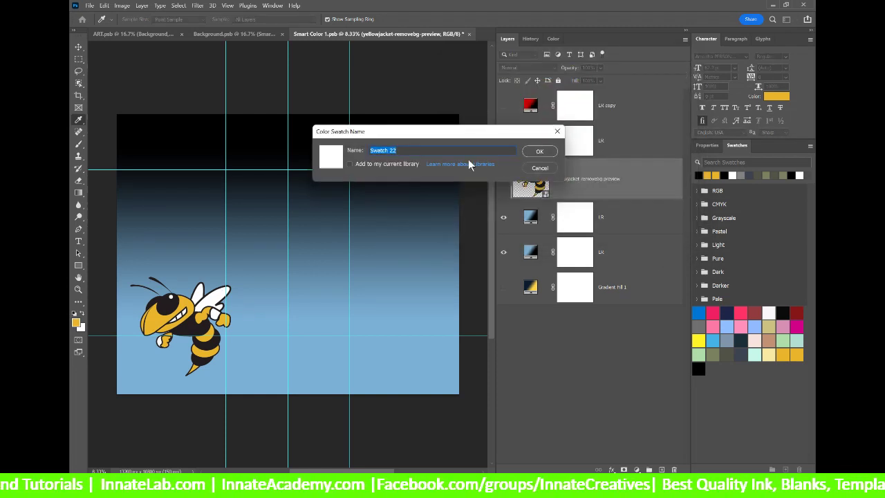
pyautogui.write('White')
pyautogui.click(541, 152)
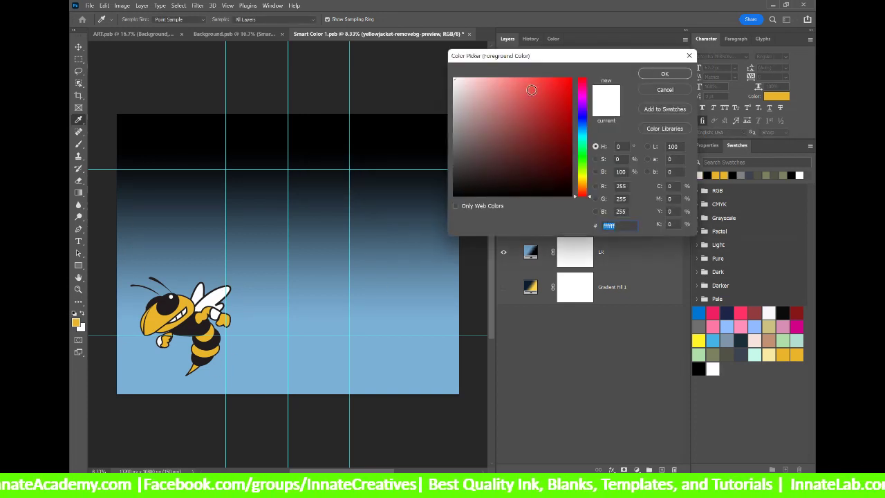
pyautogui.moveTo(586, 62); pyautogui.dragTo(637, 141)
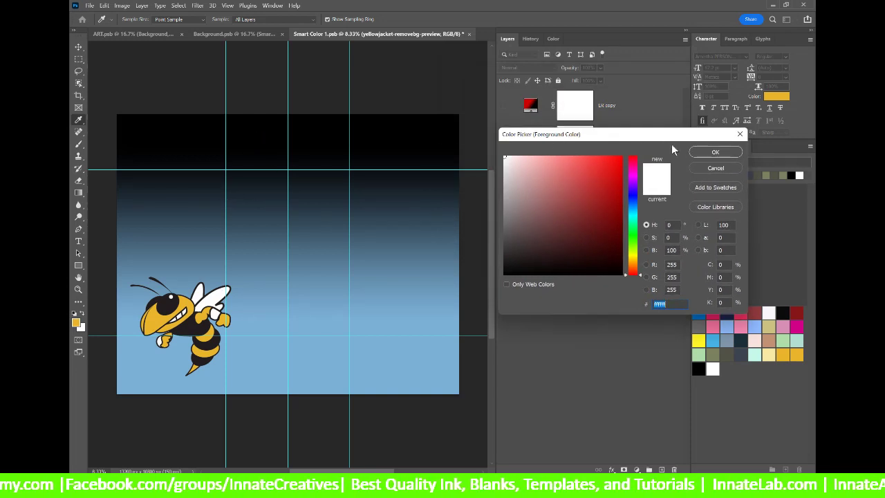
pyautogui.click(711, 168)
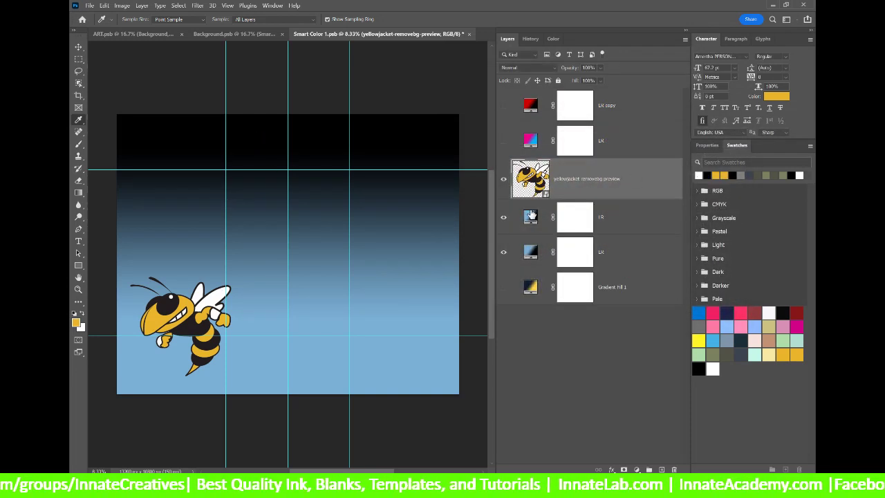
# Step: Delete the mascot layer and recolour the LR gradient's light-blue stop with the saved gold
pyautogui.click(636, 218)
pyautogui.click(615, 180)
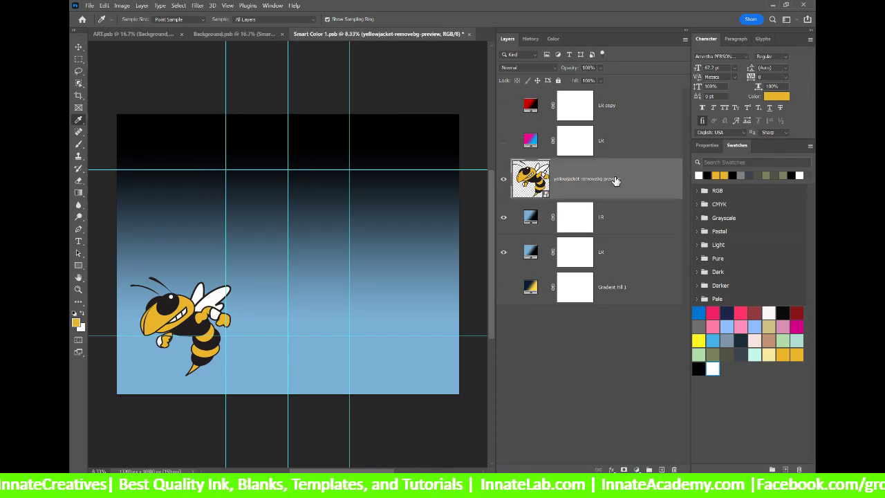
pyautogui.press('Delete')
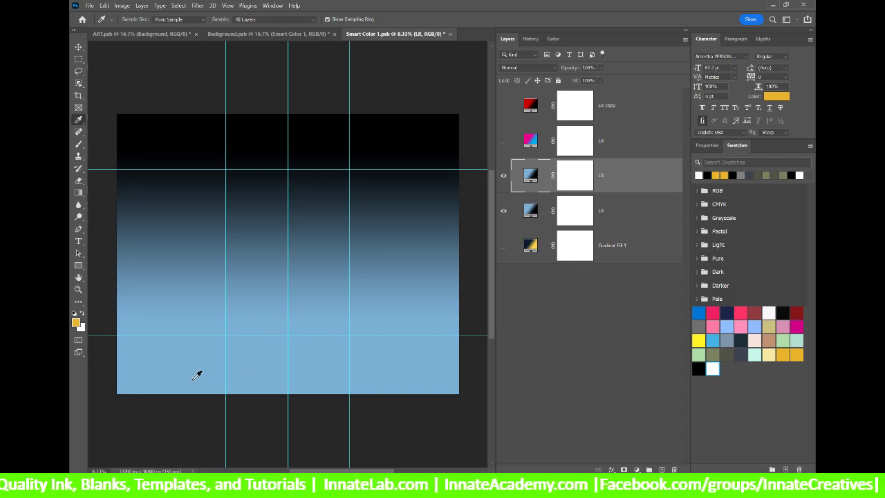
pyautogui.doubleClick(531, 174)
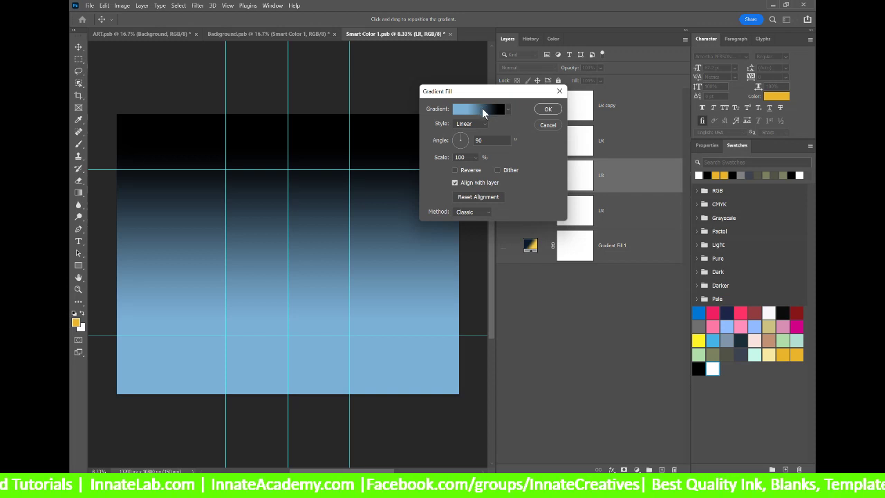
pyautogui.click(482, 110)
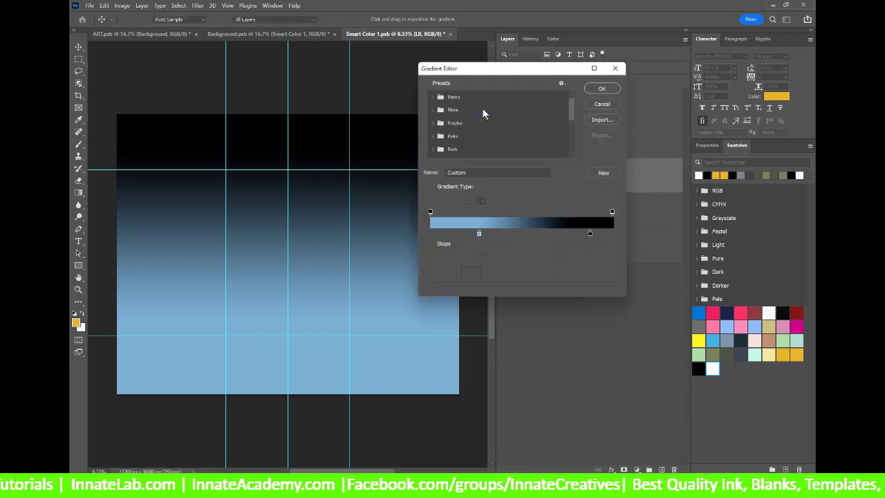
pyautogui.click(478, 236)
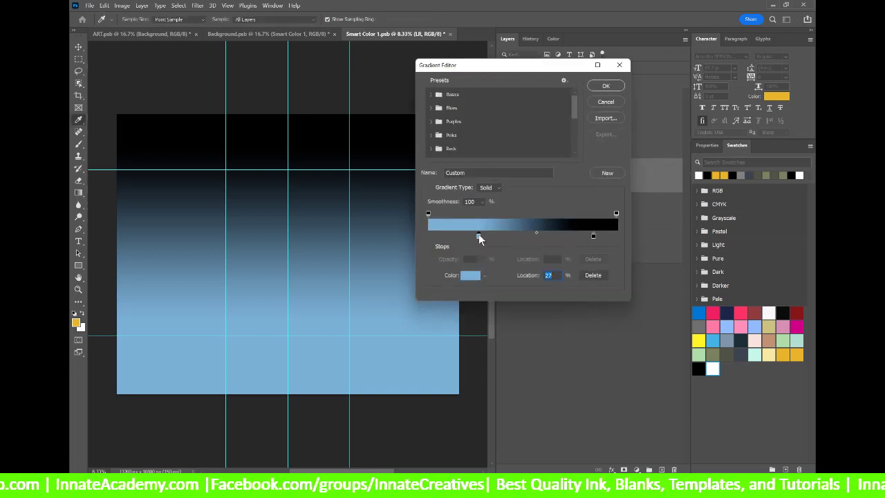
pyautogui.click(797, 354)
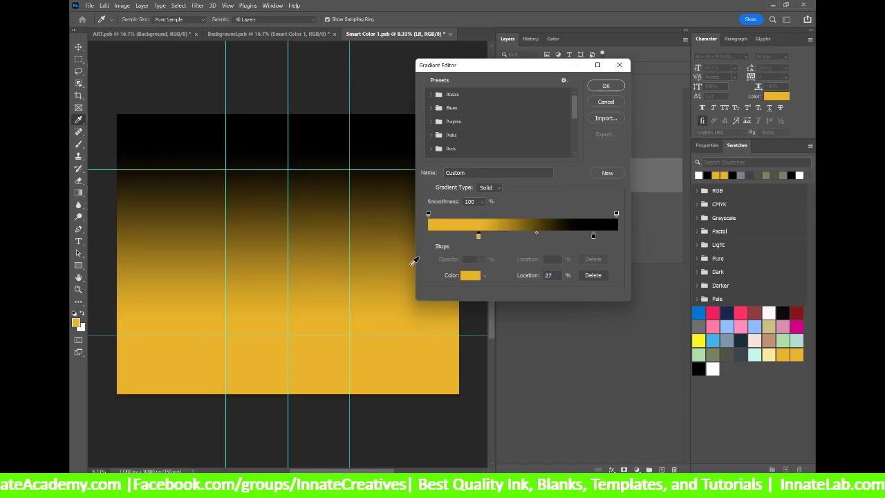
pyautogui.click(594, 236)
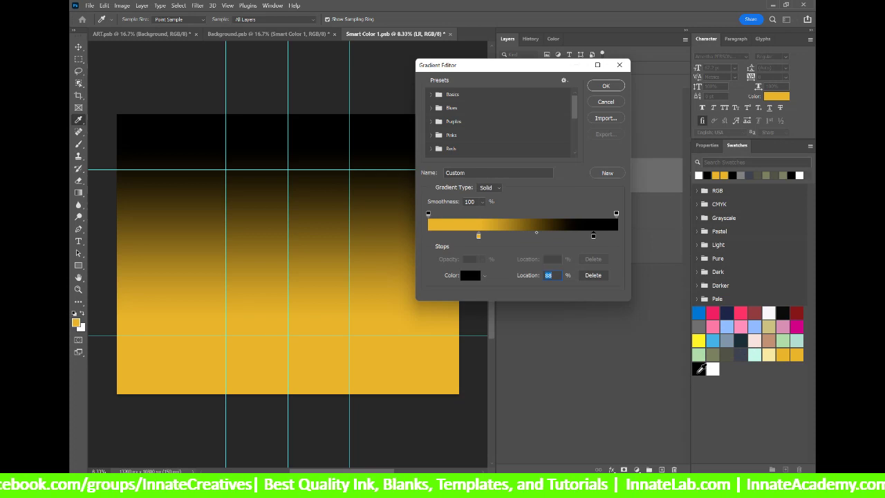
# Step: Apply the gold-to-black gradient, save Smart Color 1, and return to Background.psb
pyautogui.click(608, 89)
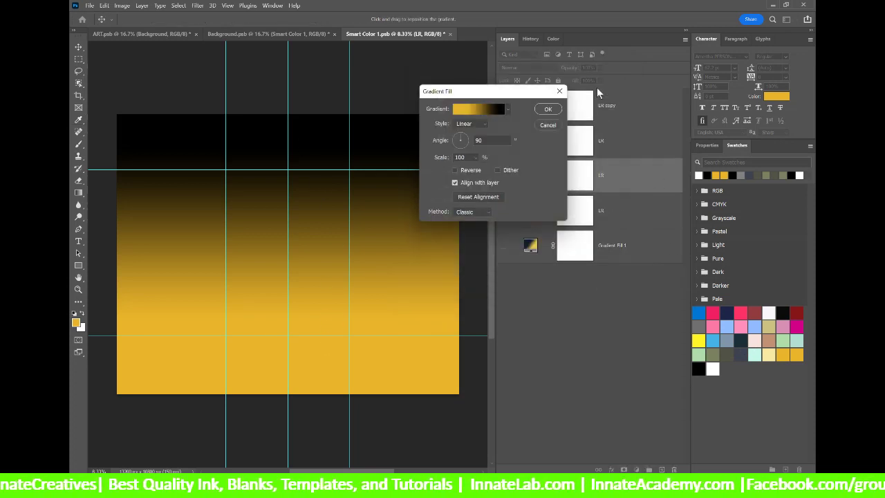
pyautogui.click(547, 109)
pyautogui.click(450, 34)
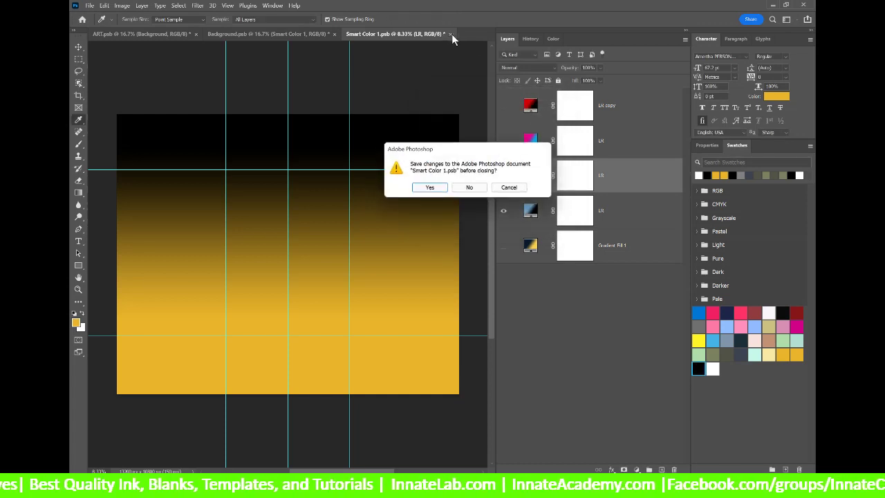
pyautogui.click(433, 185)
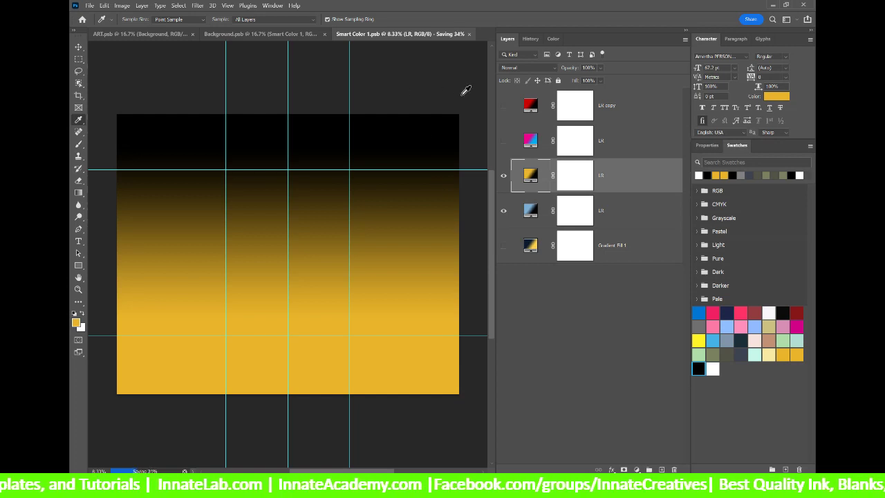
pyautogui.click(246, 34)
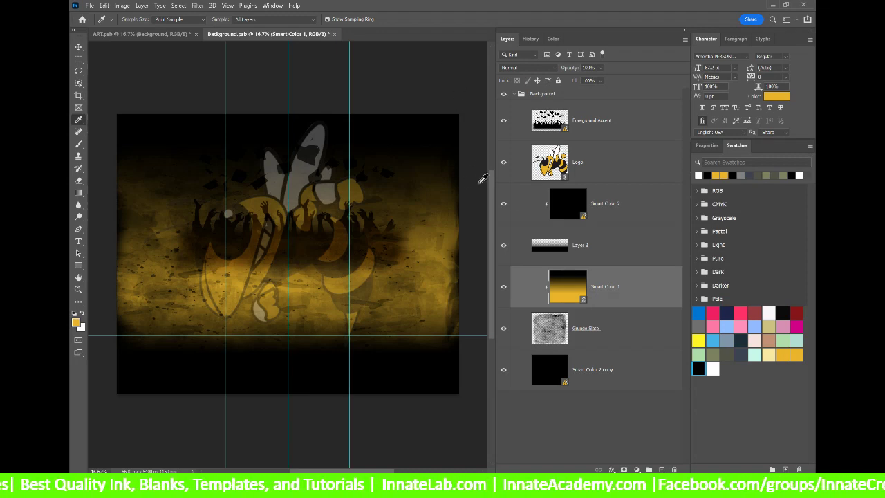
# Step: In Smart Color 2, duplicate the black colour layer, fill it with white, and save
pyautogui.doubleClick(567, 205)
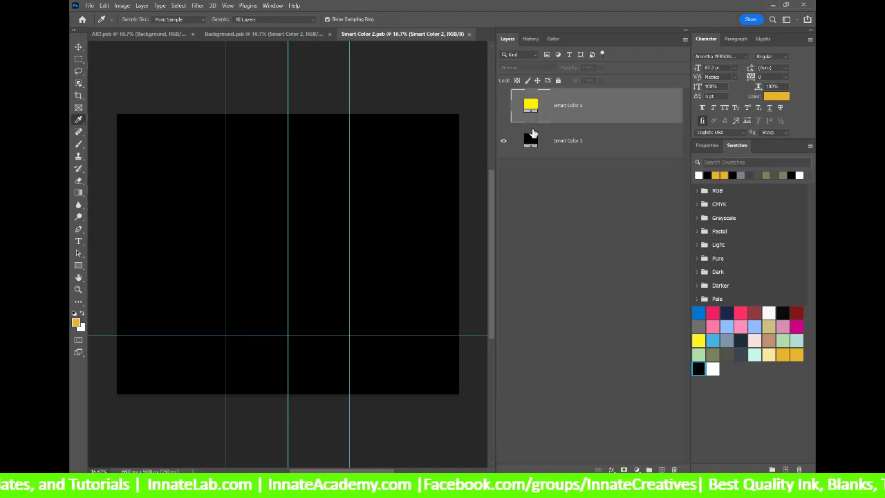
pyautogui.click(608, 152)
pyautogui.rightClick(610, 144)
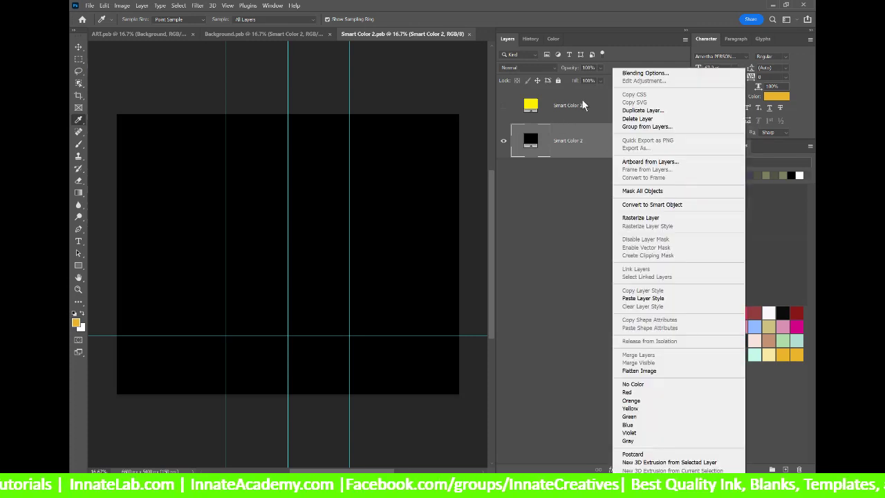
pyautogui.click(681, 115)
pyautogui.press('Return')
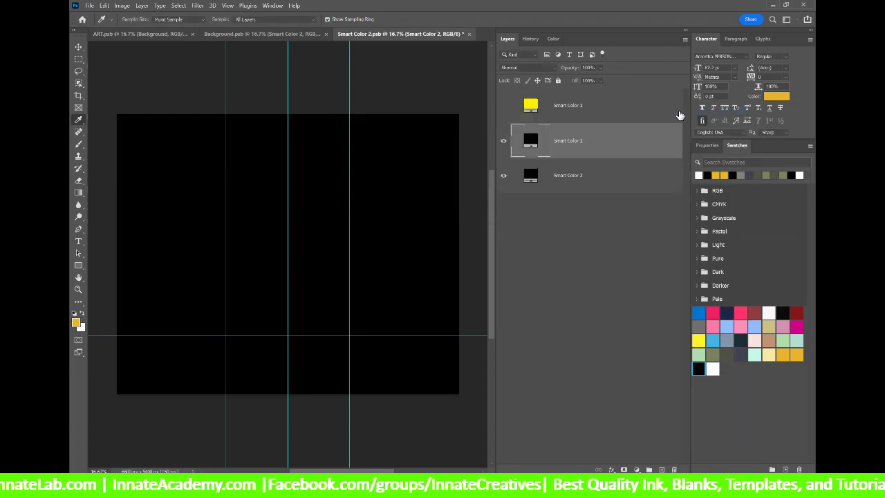
pyautogui.click(712, 369)
pyautogui.hotkey('alt', 'BackSpace')
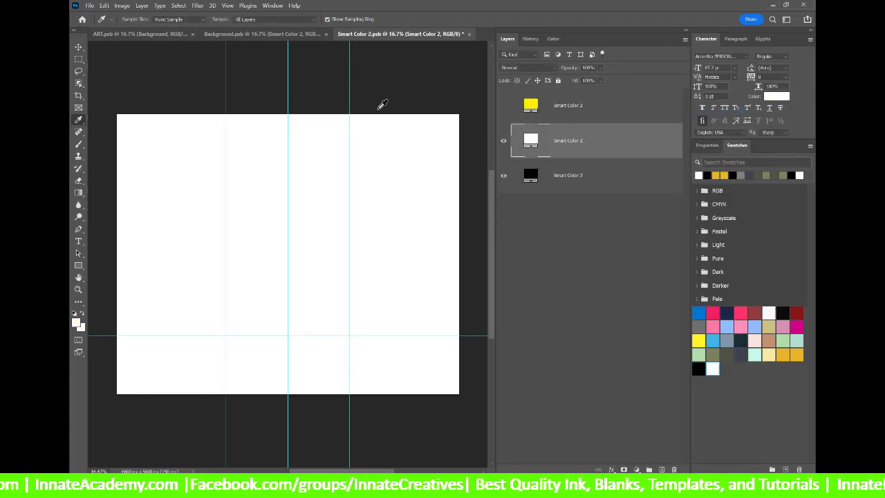
pyautogui.click(470, 34)
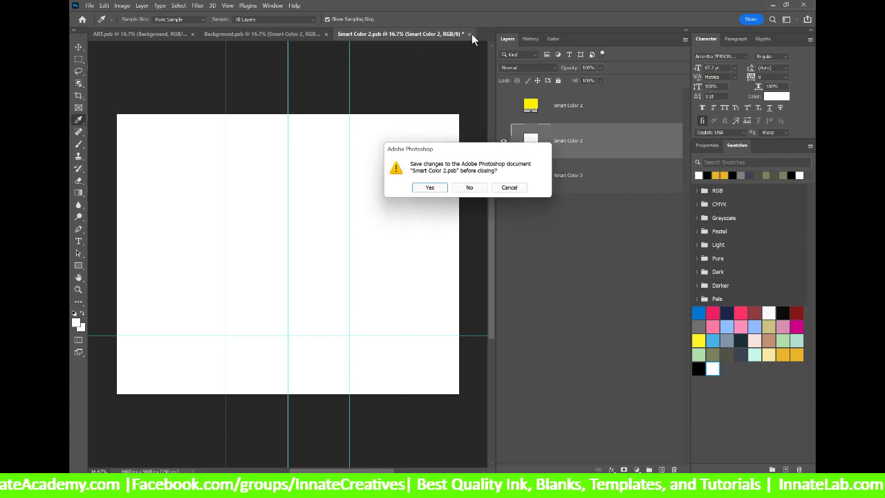
pyautogui.click(430, 187)
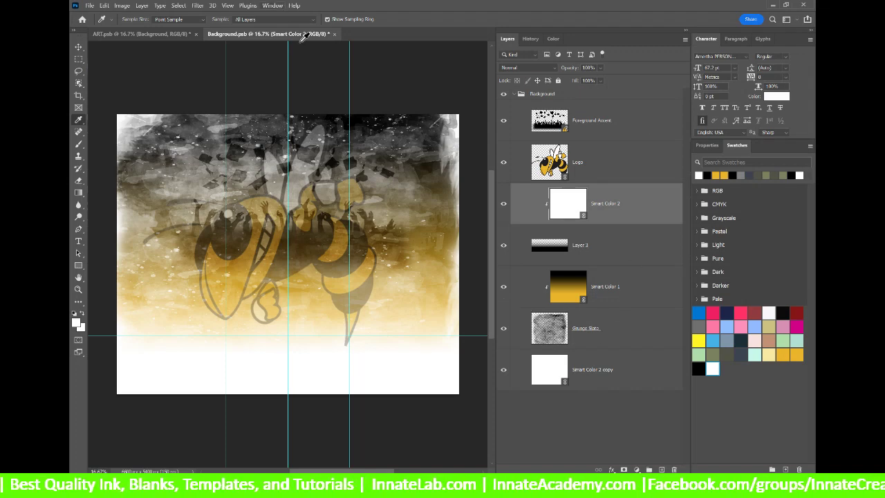
# Step: Update all modified content in Background.psb, then save and close it
pyautogui.click(593, 121)
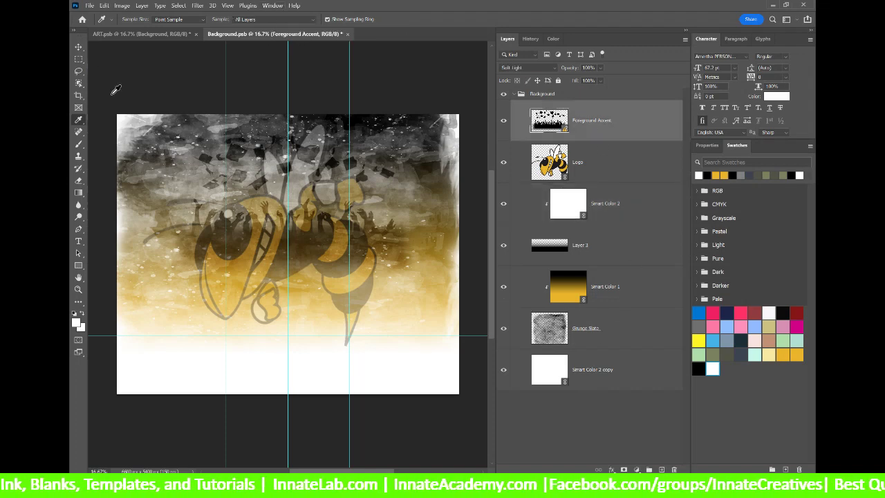
pyautogui.rightClick(614, 124)
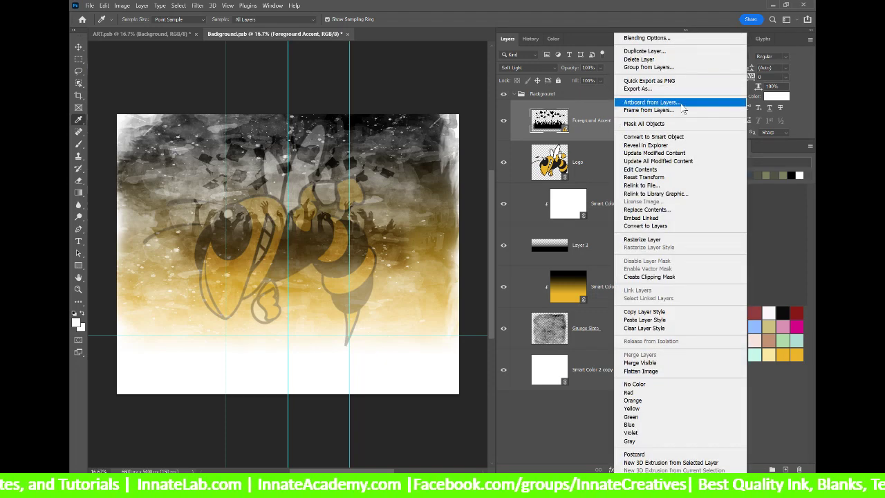
pyautogui.click(672, 161)
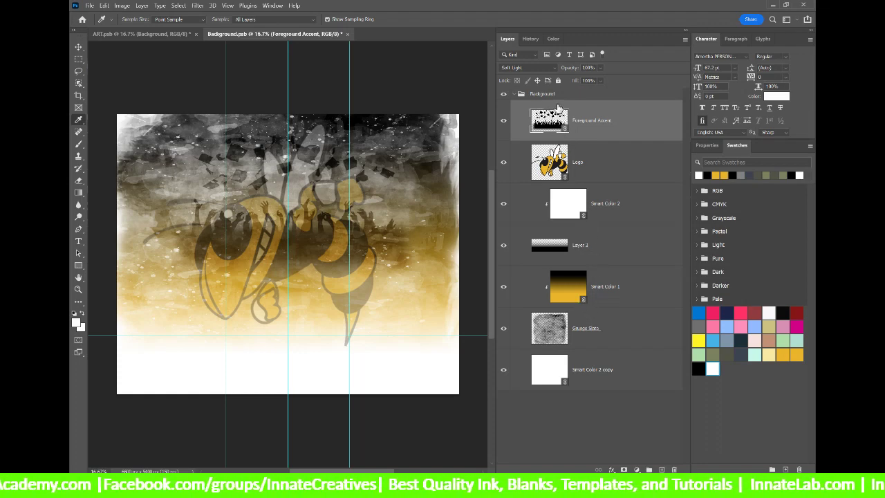
pyautogui.click(348, 34)
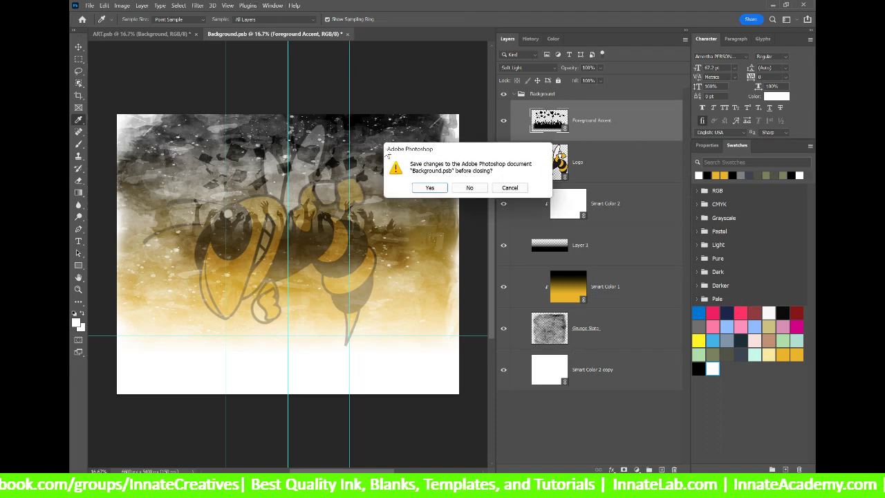
pyautogui.click(430, 188)
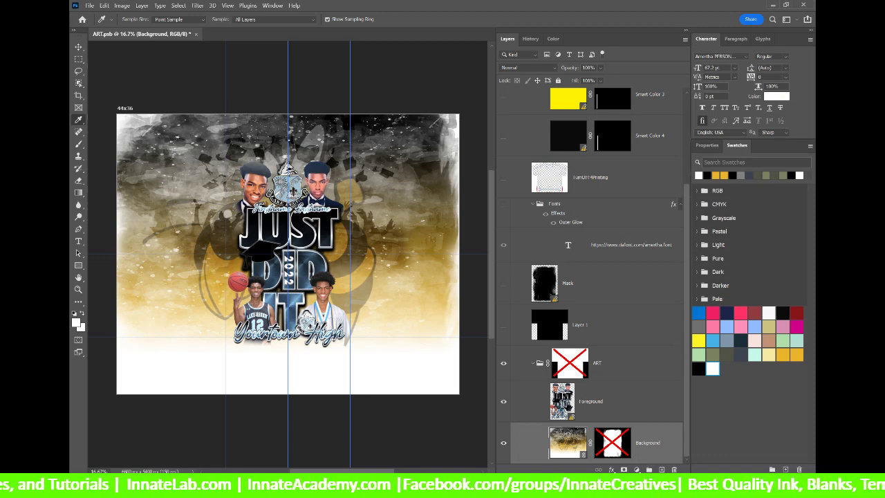
# Step: Open Foreground, then Text_5, and update the logo for Period layer's modified content
pyautogui.doubleClick(563, 403)
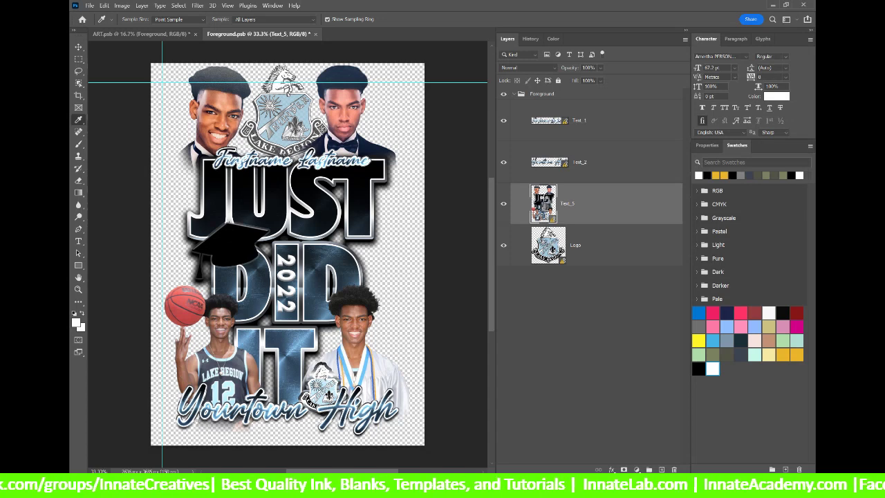
pyautogui.doubleClick(543, 203)
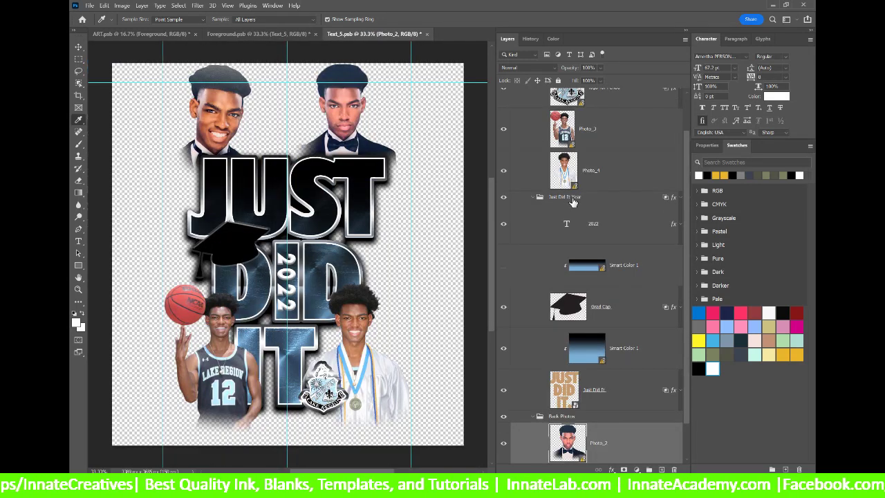
pyautogui.scroll(2, 572, 202)
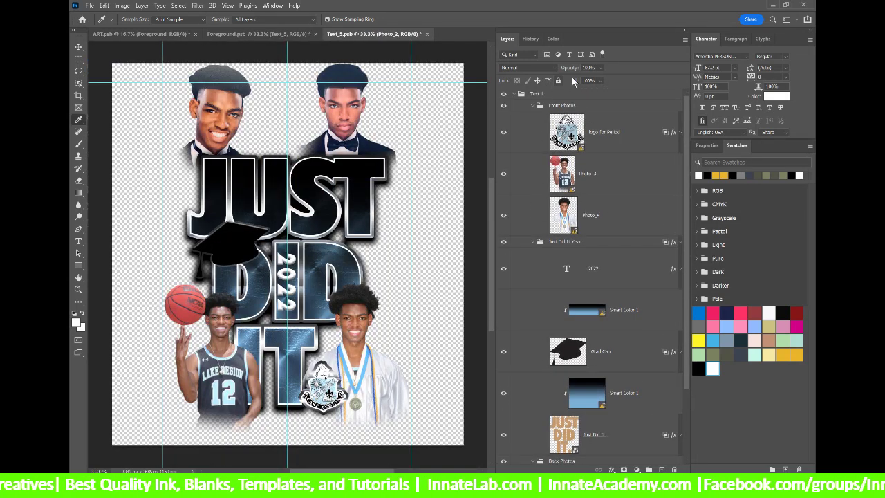
pyautogui.rightClick(601, 137)
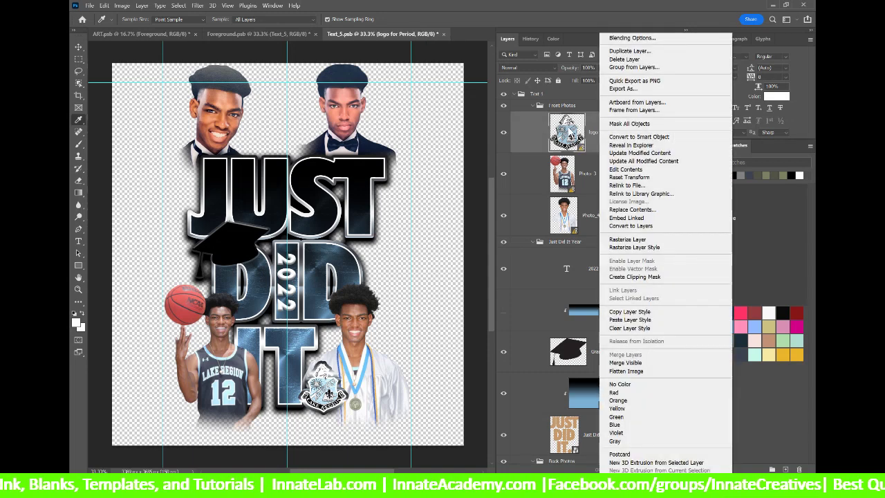
pyautogui.rightClick(593, 135)
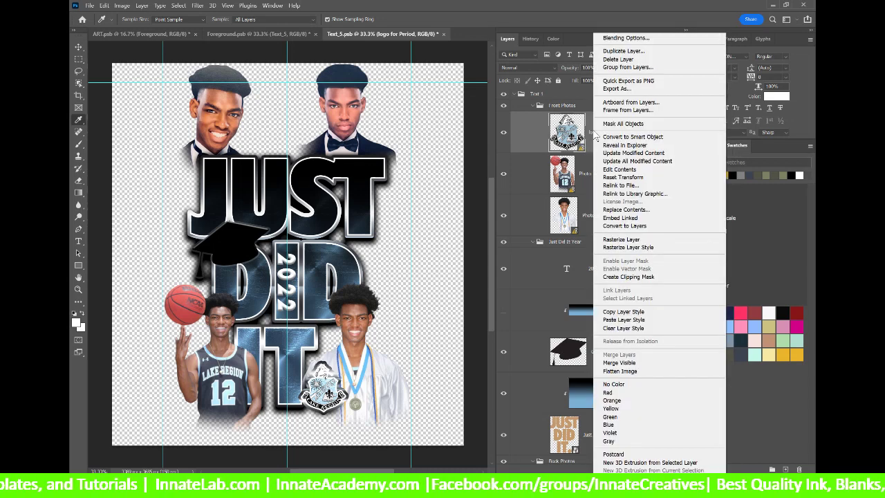
pyautogui.click(663, 163)
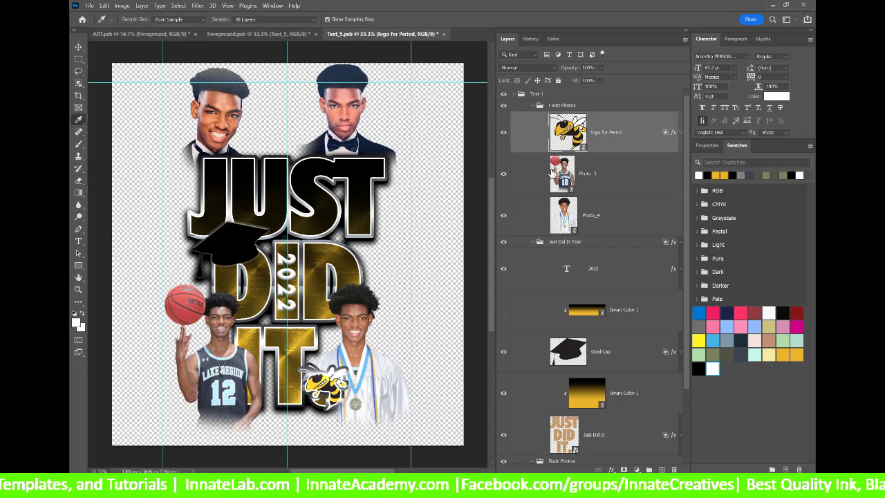
pyautogui.scroll(-1, 558, 175)
pyautogui.scroll(-1, 557, 175)
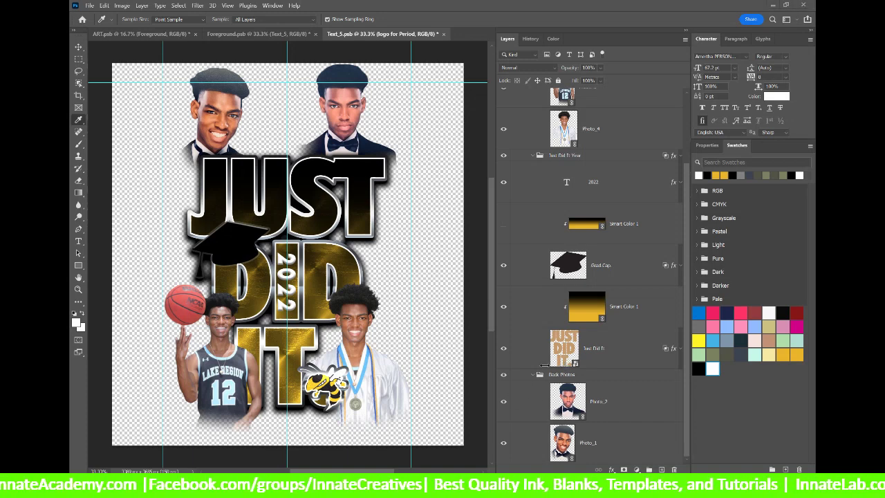
# Step: Select the Photo_1 layer and open its smart object
pyautogui.click(561, 445)
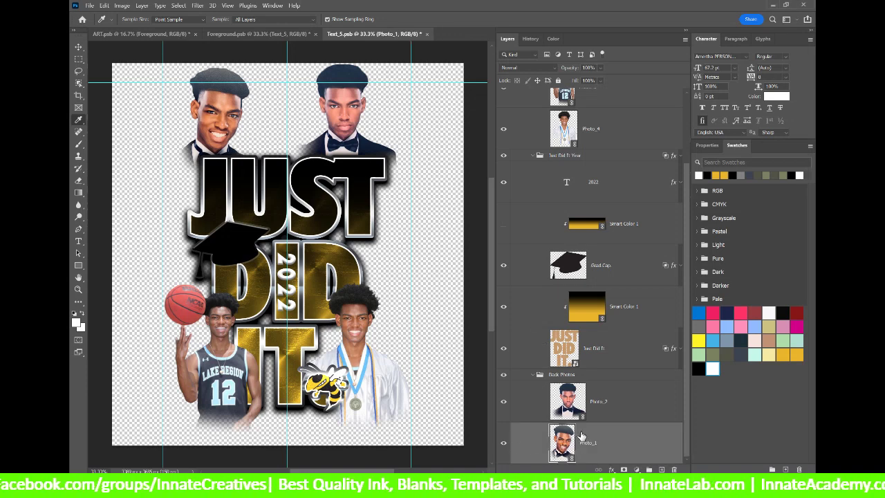
pyautogui.press('v')
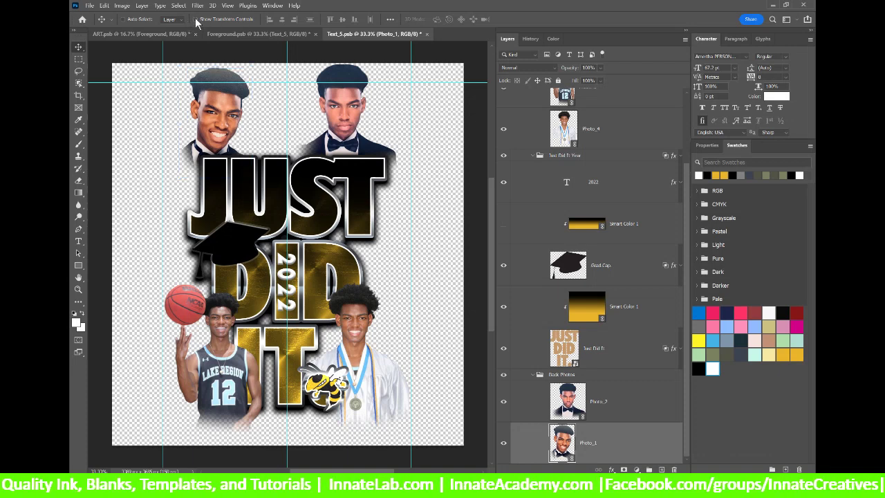
pyautogui.rightClick(223, 104)
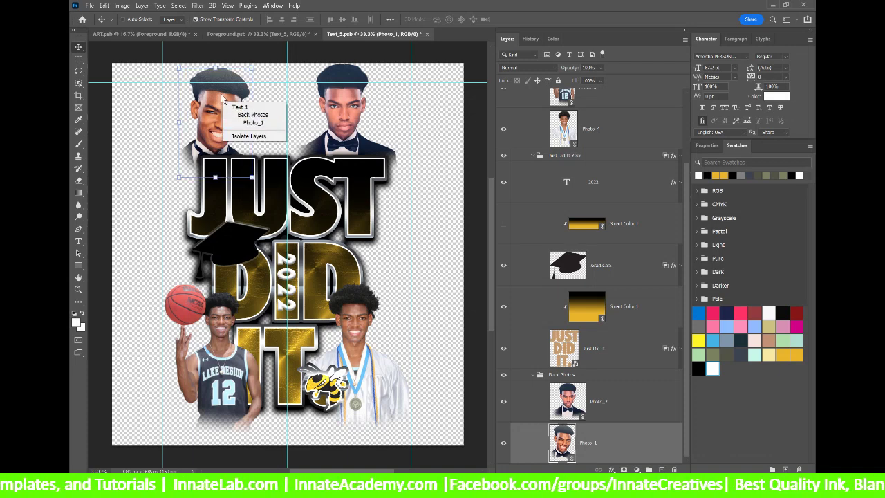
pyautogui.rightClick(221, 96)
pyautogui.click(249, 115)
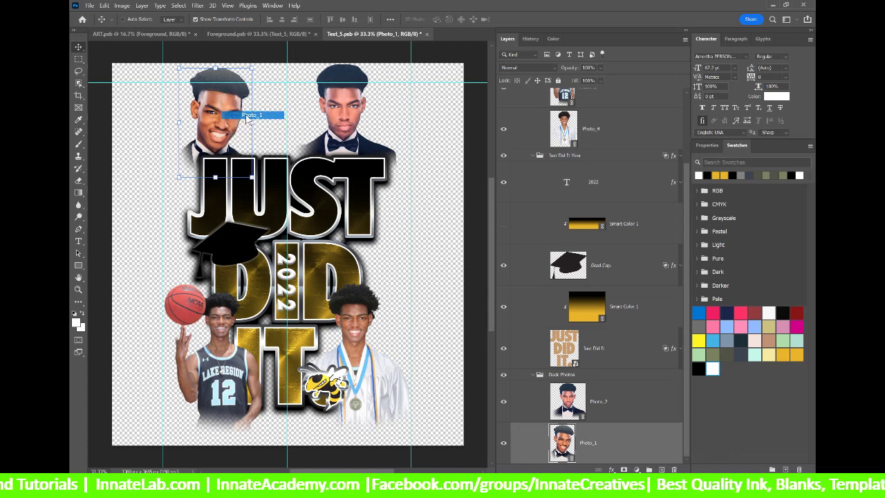
pyautogui.doubleClick(564, 443)
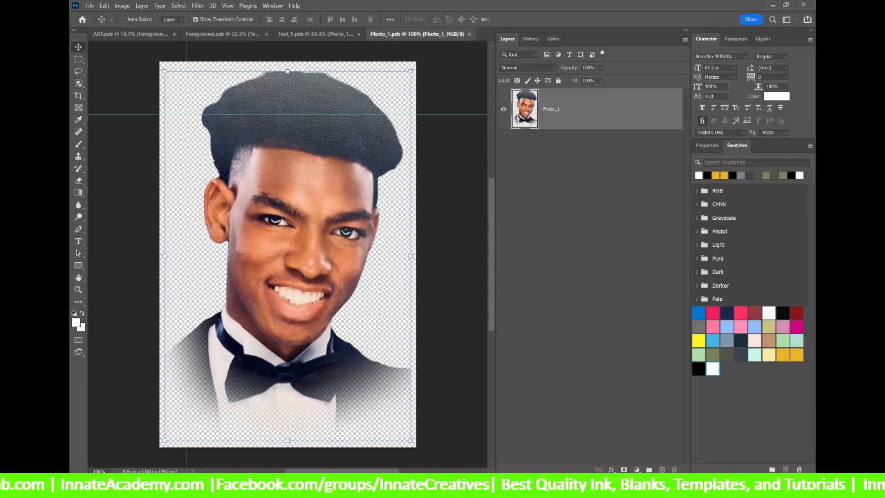
# Step: Drag photo 1 from the Photos folder onto the canvas and enlarge it over the portrait
pyautogui.hotkey('alt', 'Tab')
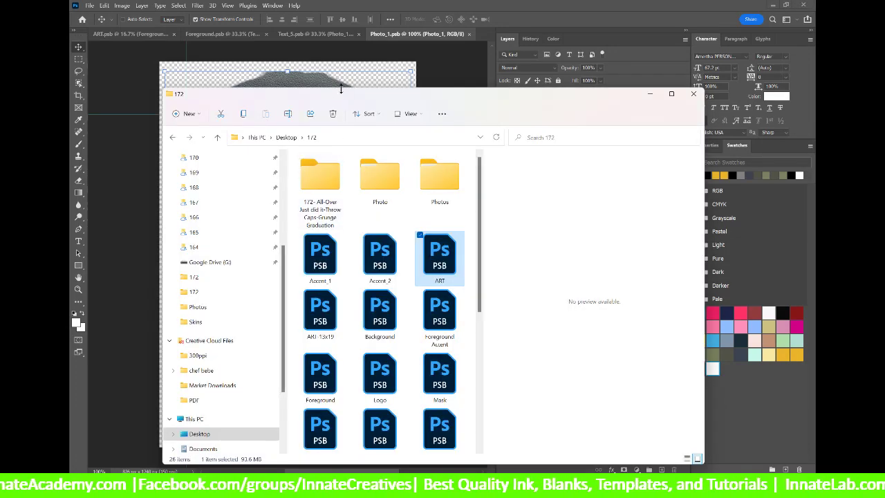
pyautogui.moveTo(340, 96); pyautogui.dragTo(393, 109)
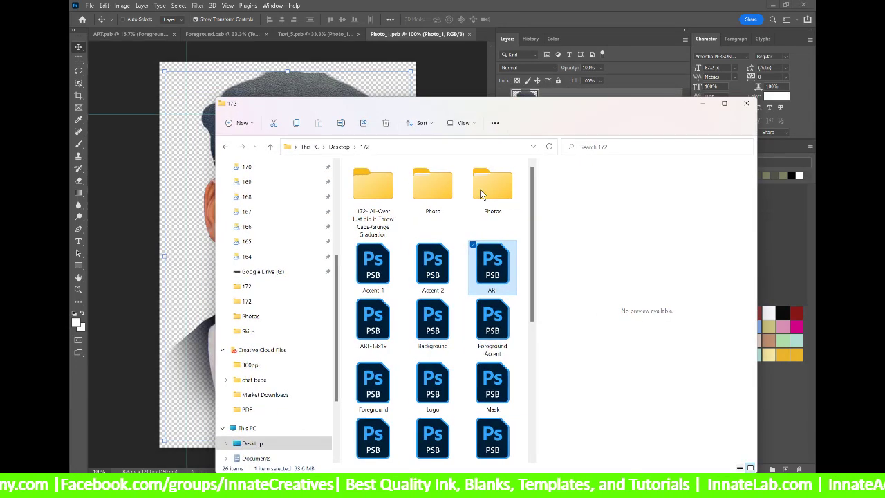
pyautogui.doubleClick(498, 197)
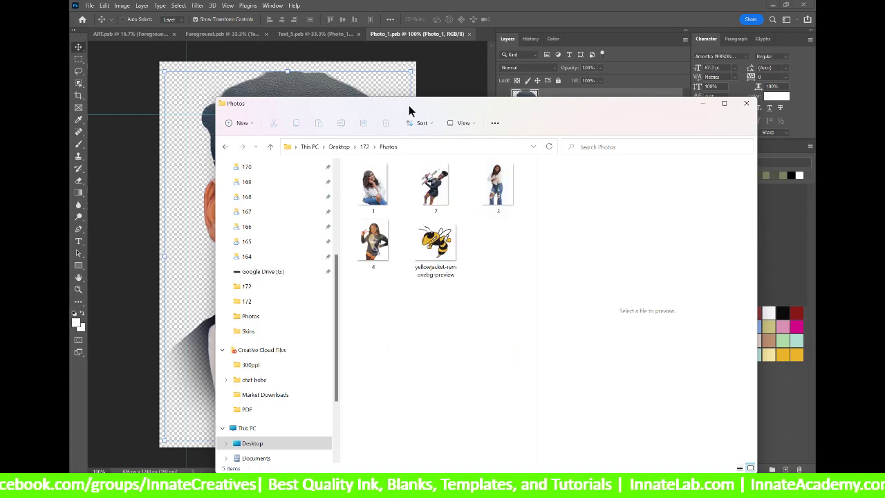
pyautogui.moveTo(417, 113); pyautogui.dragTo(509, 121)
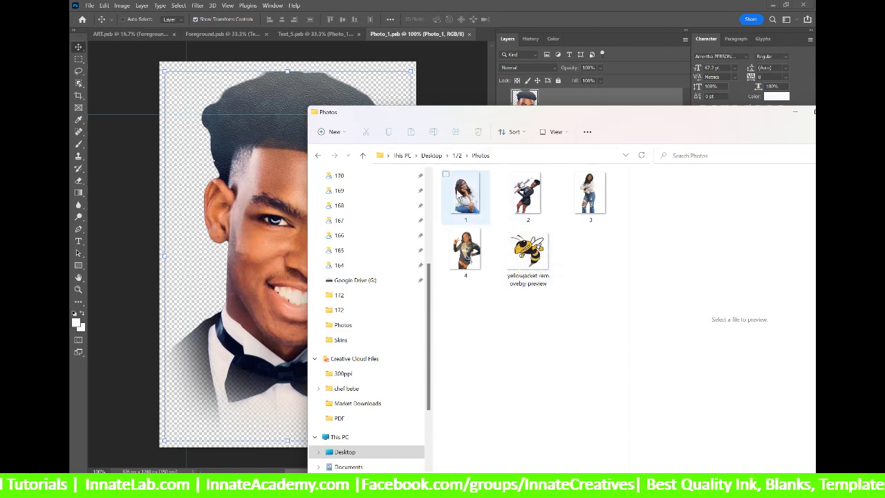
pyautogui.click(487, 208)
pyautogui.moveTo(570, 119); pyautogui.dragTo(511, 45)
pyautogui.moveTo(415, 128); pyautogui.dragTo(198, 140)
pyautogui.moveTo(289, 226); pyautogui.dragTo(262, 157)
pyautogui.moveTo(391, 370); pyautogui.dragTo(417, 411)
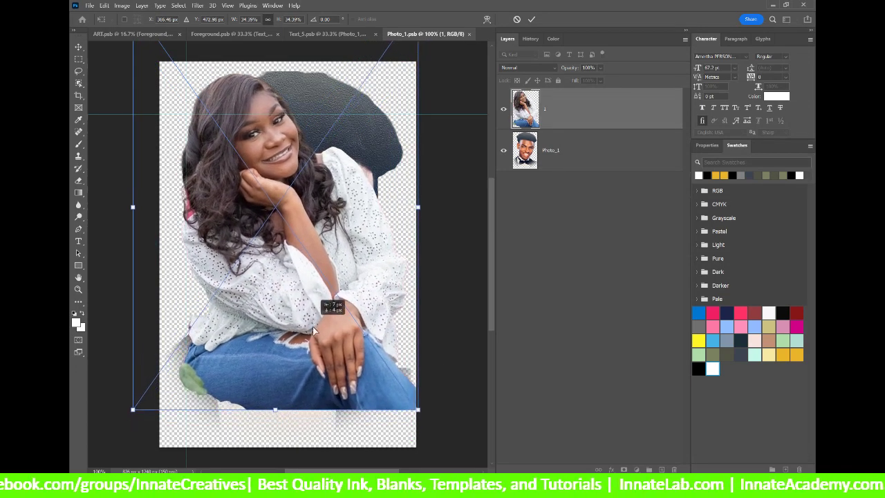
pyautogui.moveTo(315, 326); pyautogui.dragTo(311, 317)
# Step: Commit the placed girl's photo, hide the old Photo_1 image, and add a white mask to layer 1
pyautogui.press('Return')
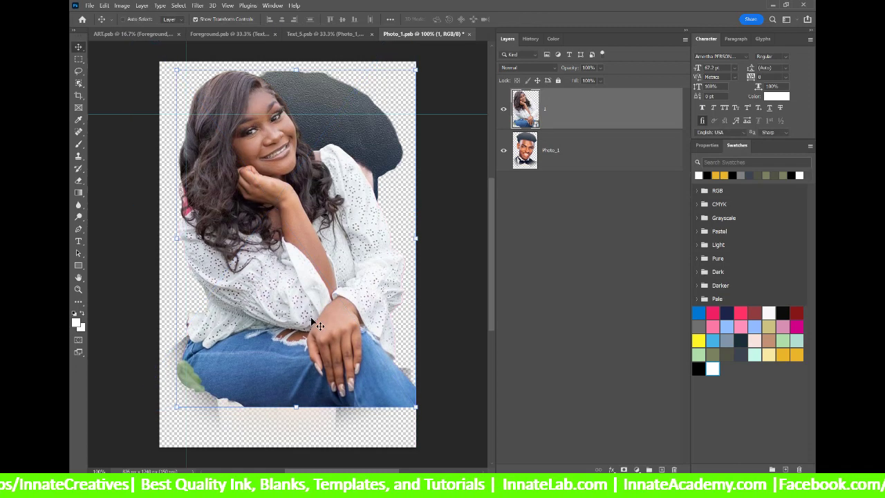
pyautogui.click(524, 156)
pyautogui.click(503, 150)
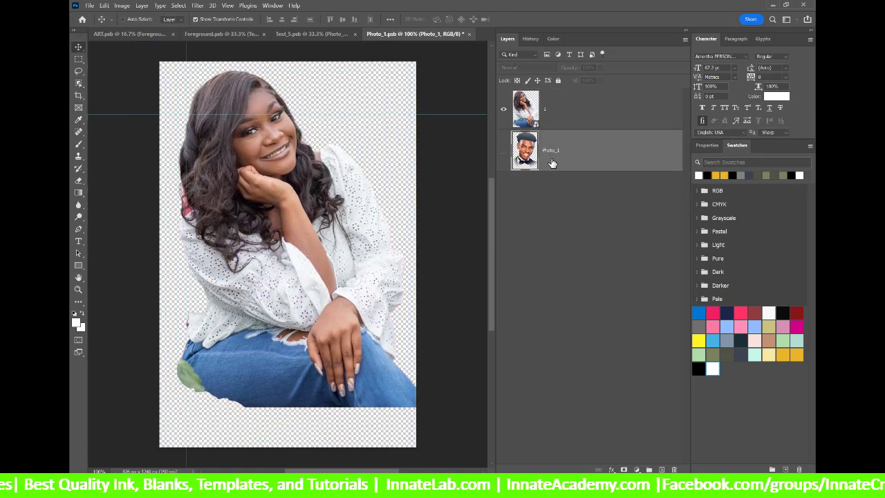
pyautogui.click(569, 105)
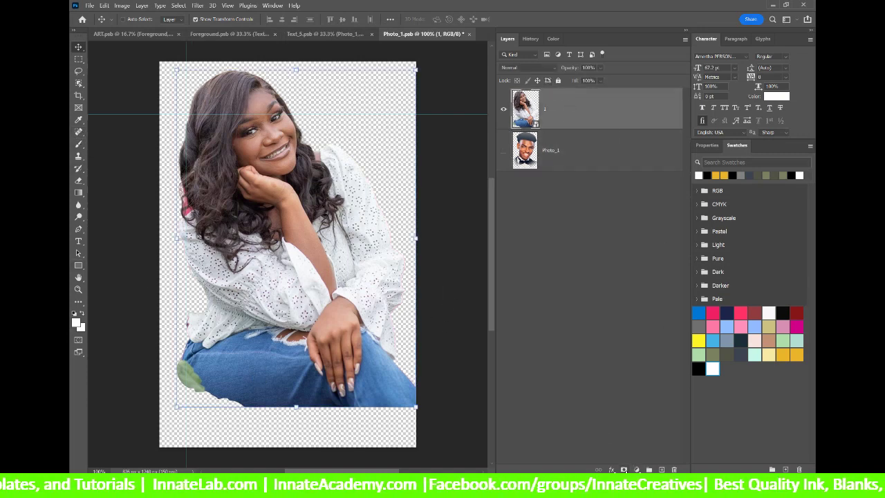
pyautogui.click(624, 469)
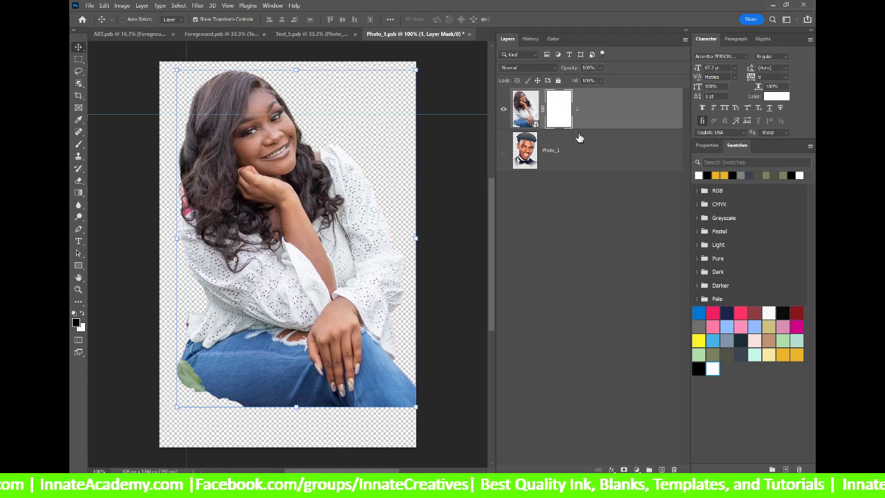
# Step: Set up the Brush tool at 400 px with a soft round General Brushes preset
pyautogui.click(77, 148)
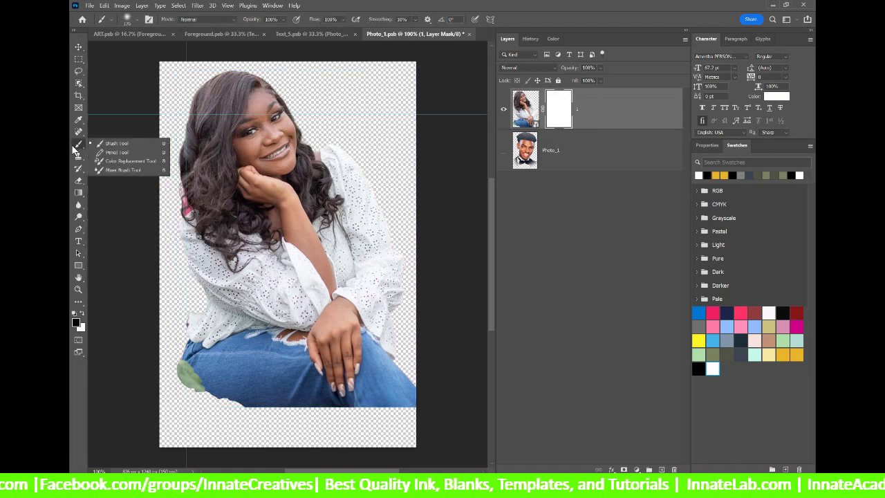
pyautogui.click(108, 146)
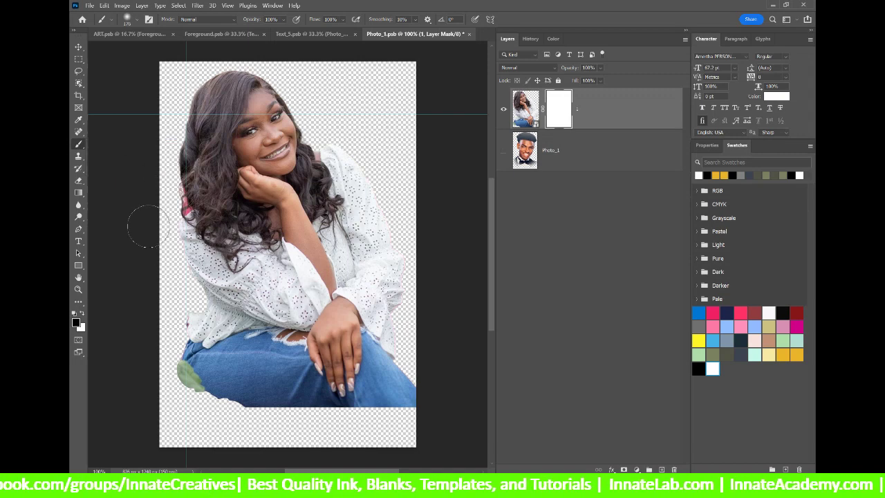
pyautogui.click(134, 23)
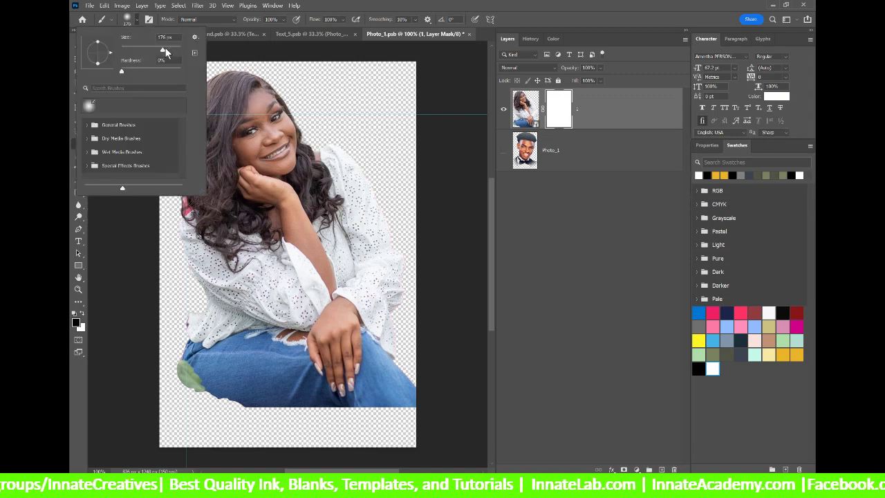
pyautogui.click(164, 37)
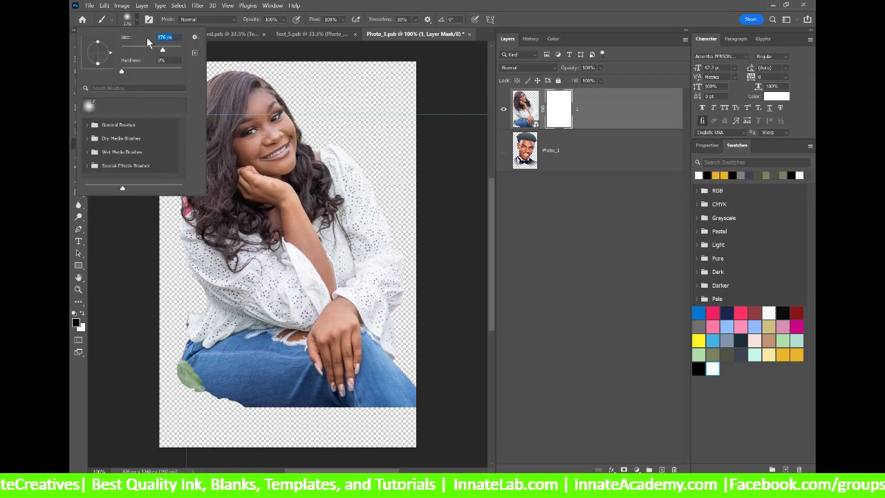
pyautogui.write('400')
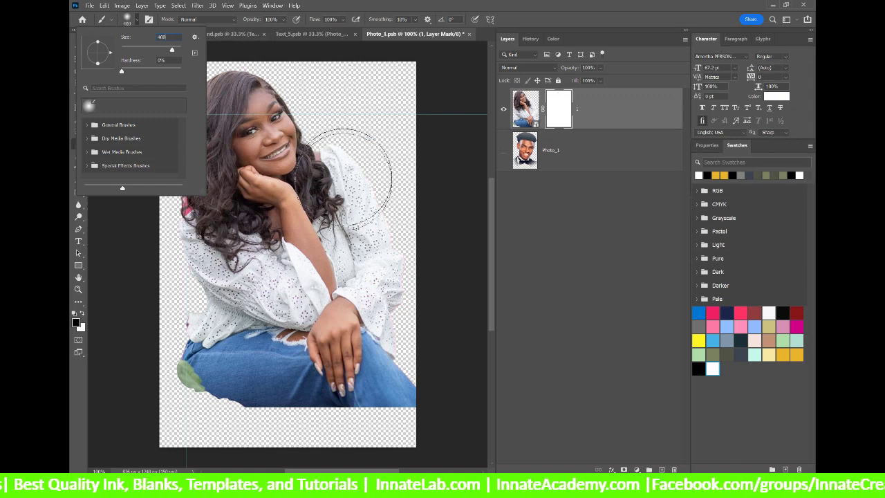
pyautogui.click(87, 126)
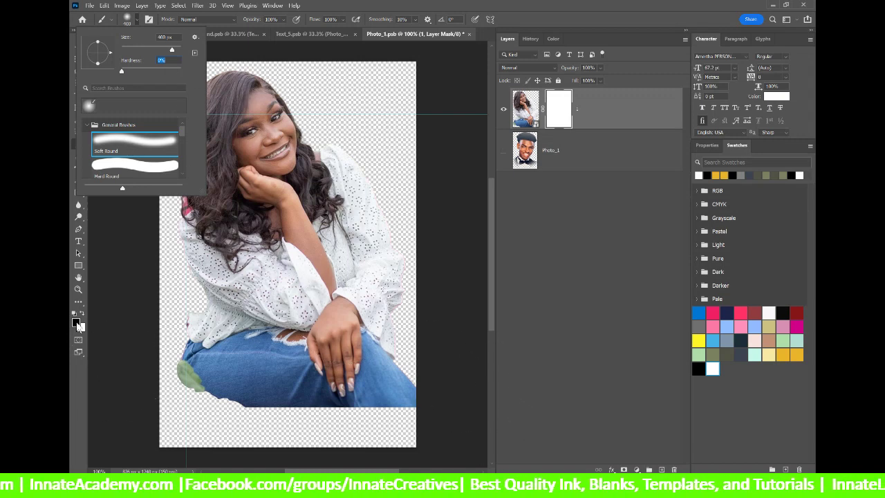
pyautogui.click(83, 379)
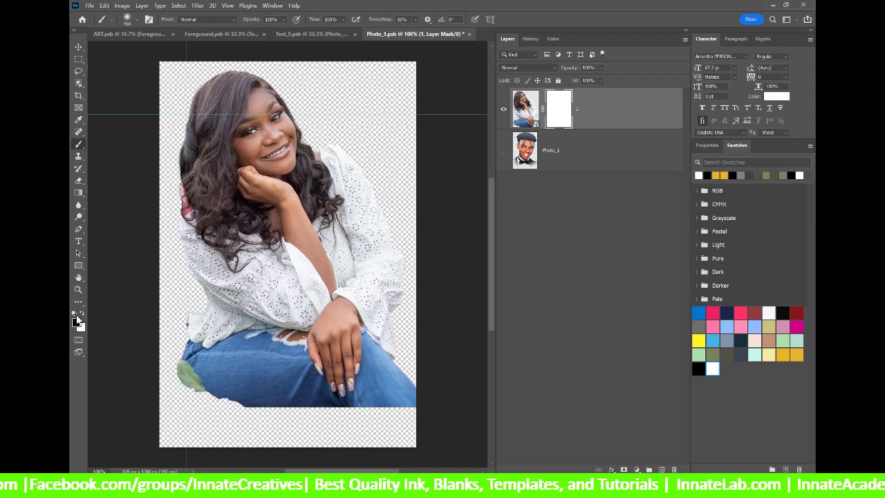
# Step: With black as foreground, paint the mask to fade out the jeans and leaf at the bottom
pyautogui.press('x')
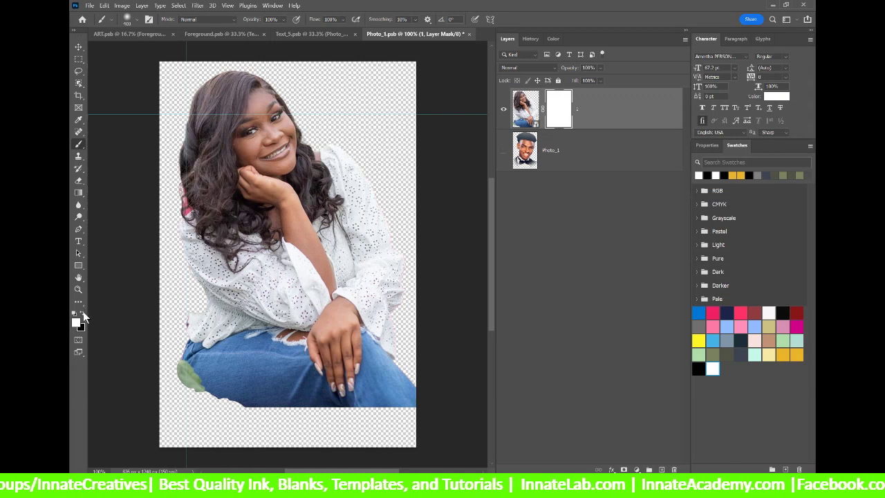
pyautogui.click(83, 312)
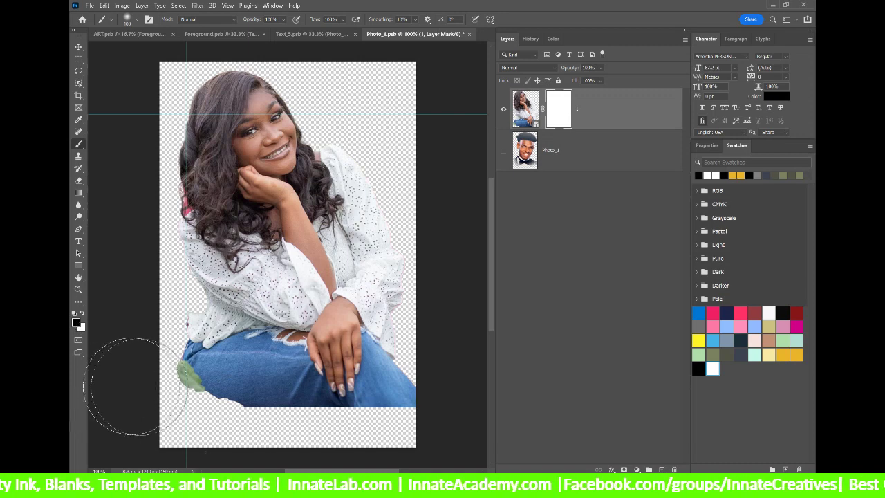
pyautogui.moveTo(138, 375)
pyautogui.mouseDown()
pyautogui.moveTo(187, 409)
pyautogui.moveTo(292, 432)
pyautogui.moveTo(353, 432)
pyautogui.moveTo(422, 422)
pyautogui.moveTo(463, 401)
pyautogui.moveTo(476, 377)
pyautogui.moveTo(346, 448)
pyautogui.mouseUp()
pyautogui.moveTo(241, 432)
pyautogui.mouseDown()
pyautogui.moveTo(154, 395)
pyautogui.moveTo(134, 366)
pyautogui.moveTo(143, 375)
pyautogui.mouseUp()
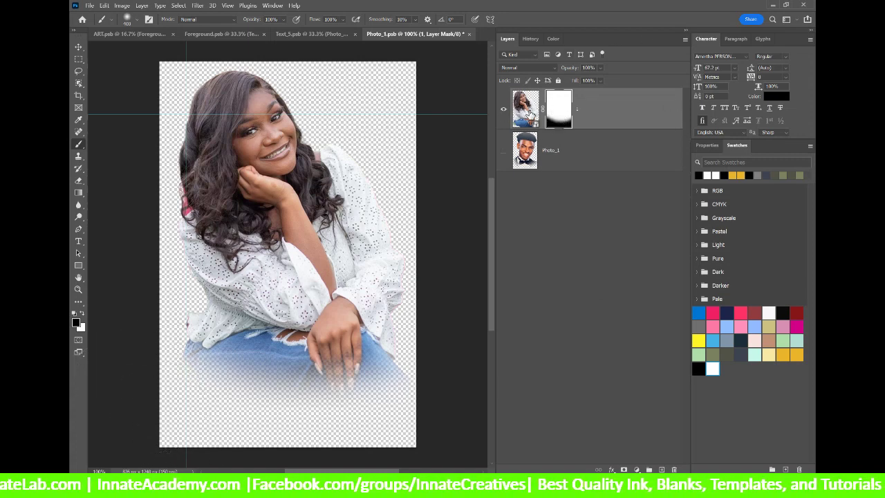
# Step: Save Photo_1.psb back into the template, open the Photo_2 smart object, and bring up the Photos folder
pyautogui.click(469, 34)
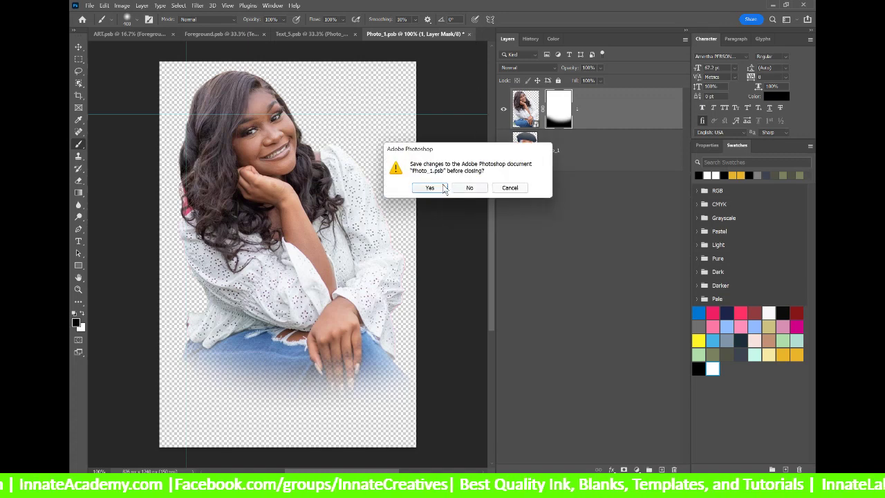
pyautogui.click(430, 189)
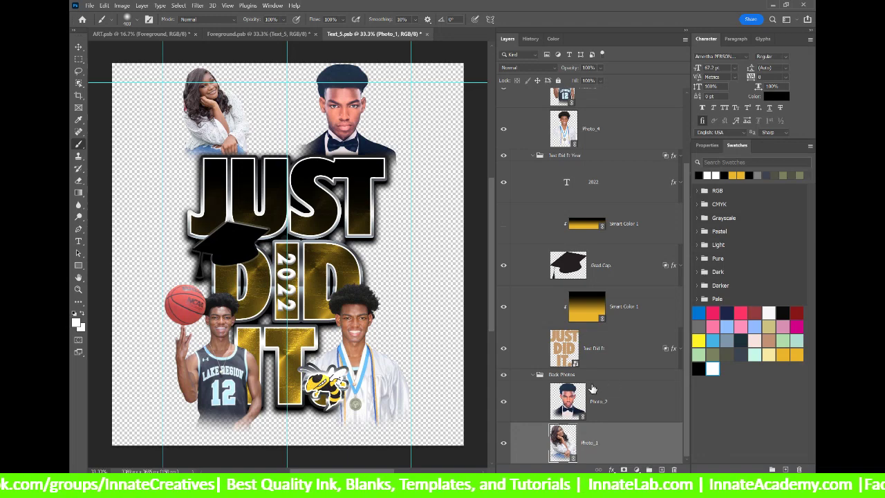
pyautogui.doubleClick(566, 402)
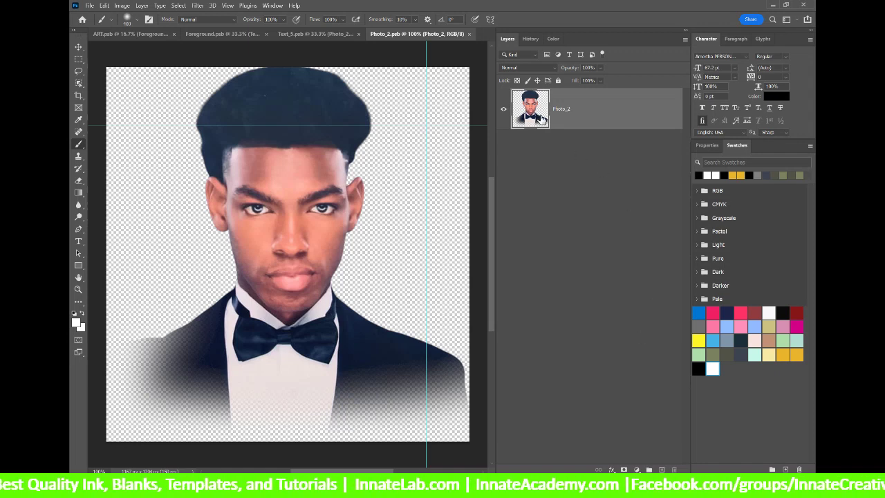
pyautogui.hotkey('alt', 'Tab')
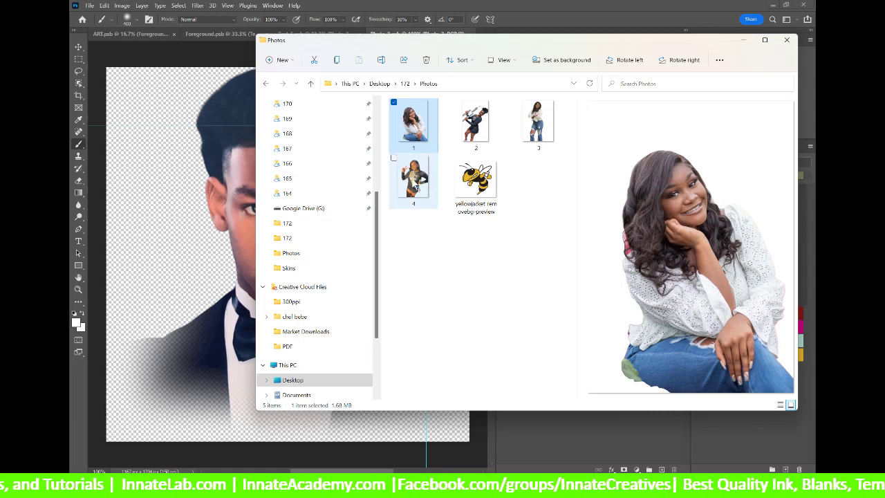
# Step: Drag photo 4, the sash girl, onto the Photo_2 canvas, then enlarge and reposition it
pyautogui.moveTo(415, 183); pyautogui.dragTo(206, 180)
pyautogui.moveTo(343, 246); pyautogui.dragTo(310, 219)
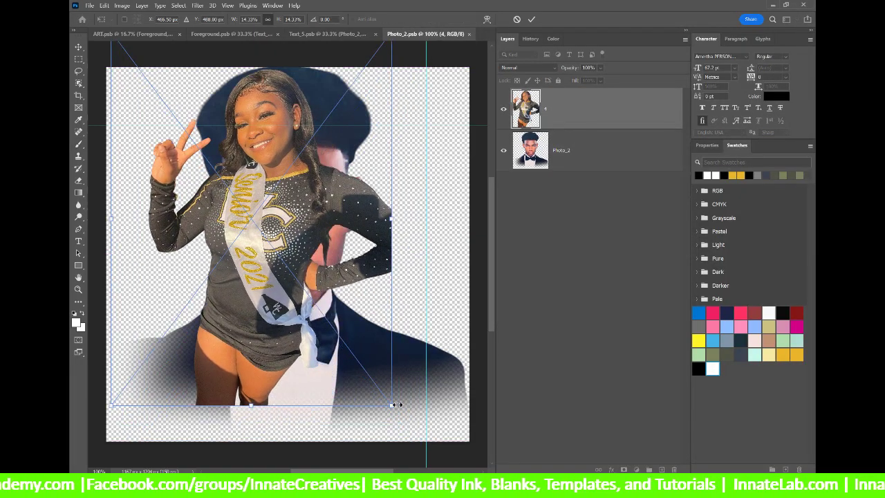
pyautogui.moveTo(417, 415); pyautogui.dragTo(484, 466)
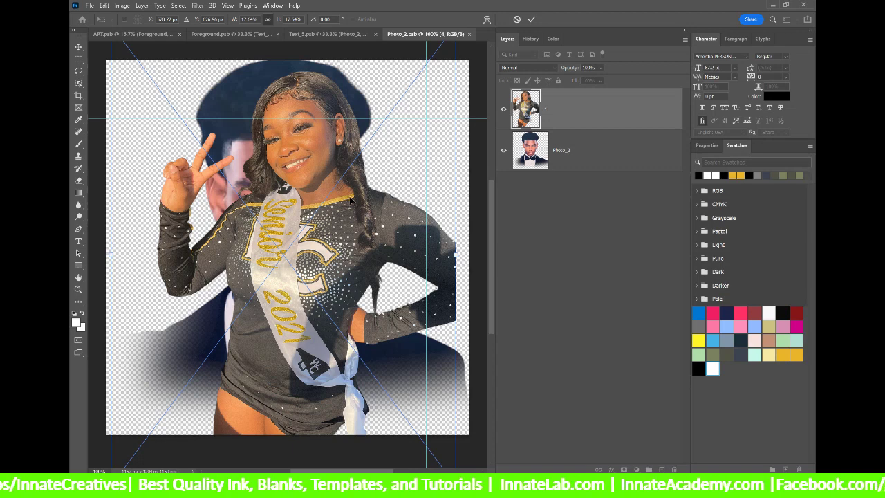
pyautogui.moveTo(341, 188); pyautogui.dragTo(339, 201)
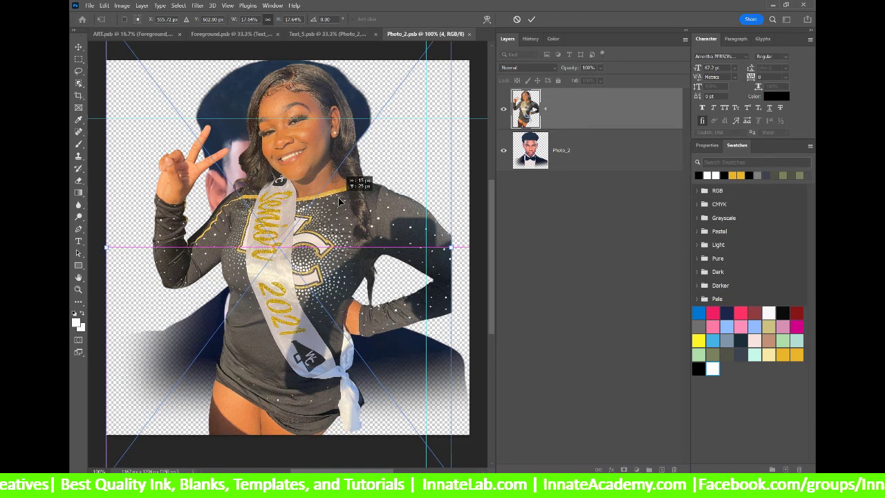
# Step: Commit photo 4's placement and give layer 4 a blank mask with black foreground
pyautogui.press('Return')
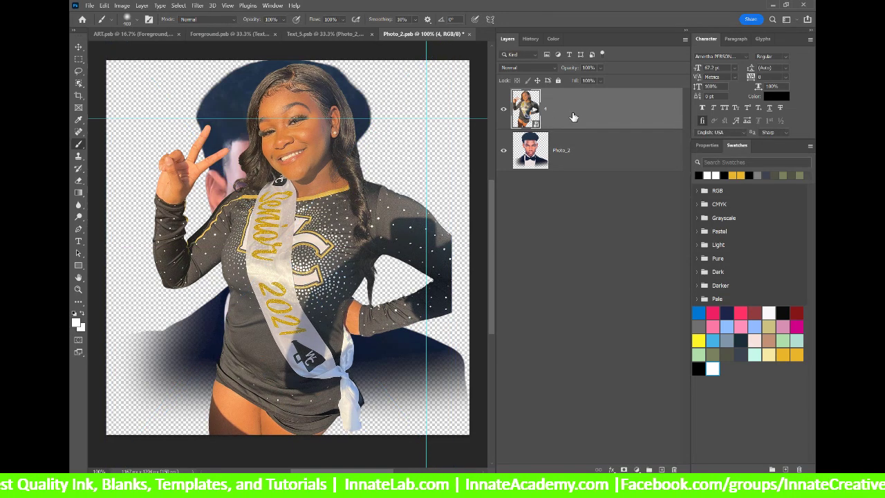
pyautogui.click(624, 469)
pyautogui.press('x')
# Step: Paint out the legs along the bottom and the right edge, and hide the old Photo_2 portrait
pyautogui.moveTo(159, 415)
pyautogui.mouseDown()
pyautogui.moveTo(353, 469)
pyautogui.moveTo(426, 470)
pyautogui.moveTo(256, 459)
pyautogui.moveTo(149, 440)
pyautogui.moveTo(163, 450)
pyautogui.moveTo(171, 431)
pyautogui.moveTo(420, 477)
pyautogui.moveTo(507, 424)
pyautogui.mouseUp()
pyautogui.moveTo(493, 151)
pyautogui.mouseDown()
pyautogui.moveTo(505, 259)
pyautogui.moveTo(508, 322)
pyautogui.moveTo(503, 201)
pyautogui.moveTo(521, 294)
pyautogui.mouseUp()
pyautogui.moveTo(504, 237); pyautogui.dragTo(495, 304)
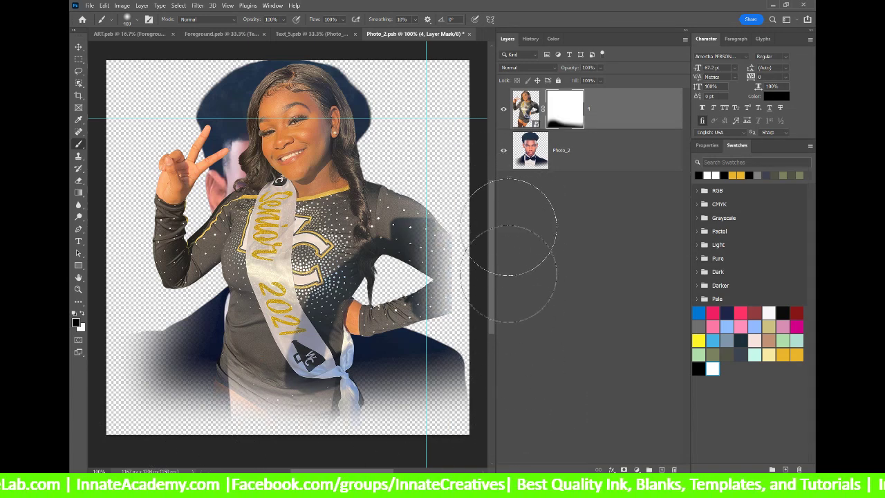
pyautogui.moveTo(474, 383)
pyautogui.mouseDown()
pyautogui.moveTo(450, 381)
pyautogui.moveTo(148, 442)
pyautogui.moveTo(135, 437)
pyautogui.mouseUp()
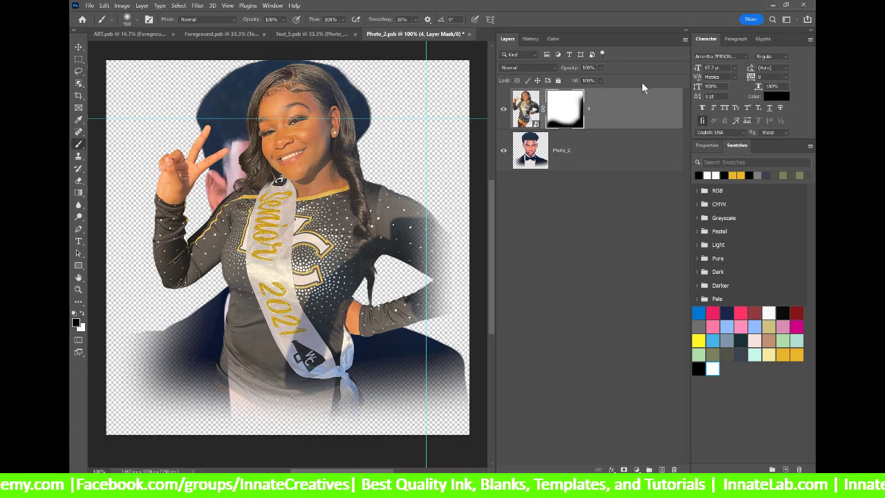
pyautogui.click(502, 152)
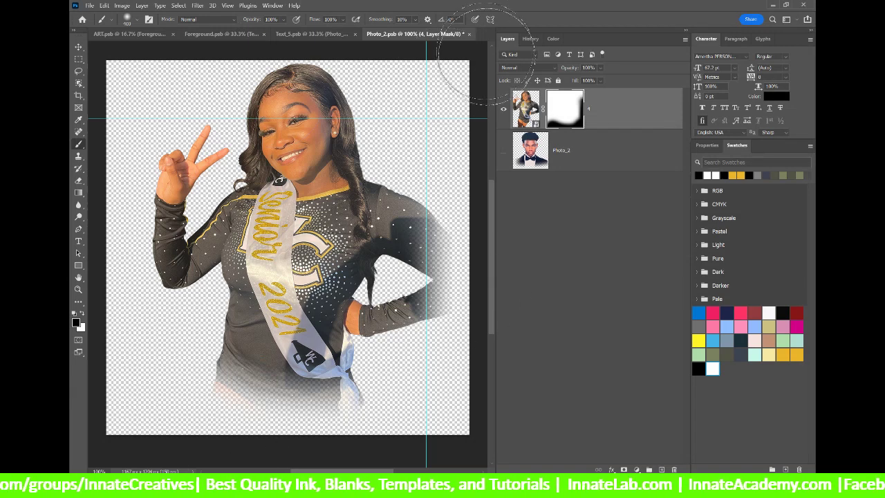
# Step: Save Photo_2.psb, open the Photo_3 smart object, hide the basketball player, and bring up the Photos folder
pyautogui.click(468, 34)
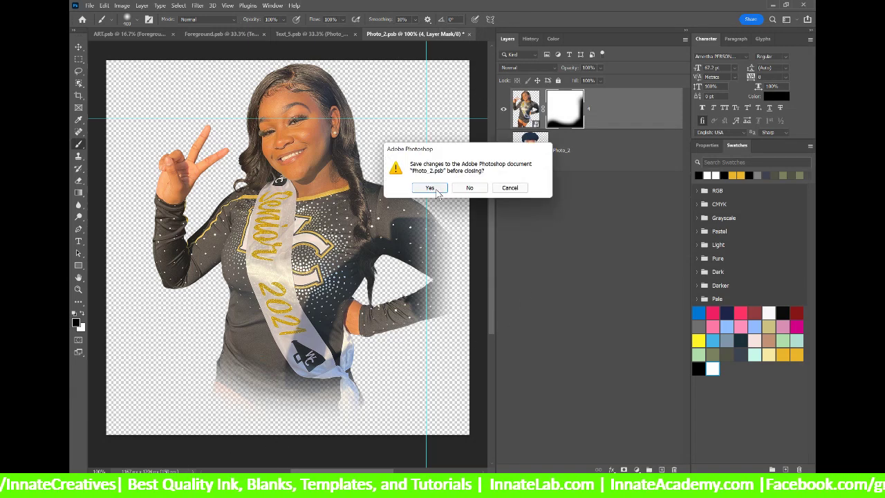
pyautogui.click(436, 190)
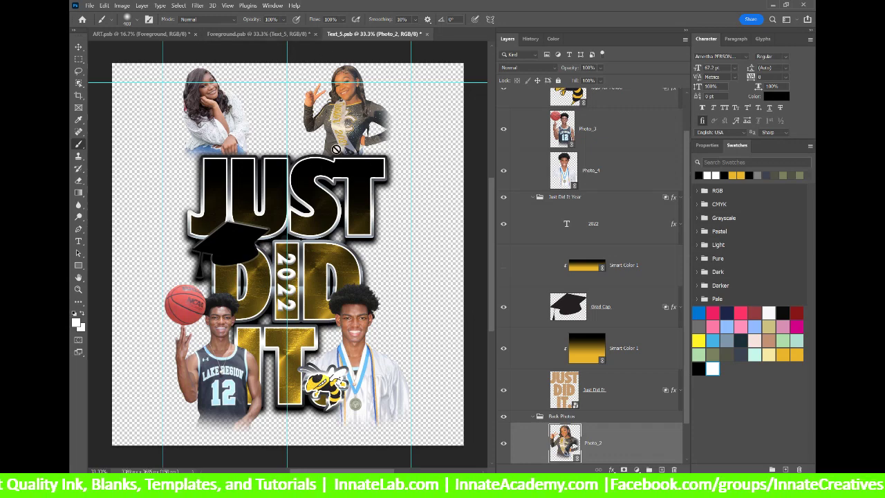
pyautogui.doubleClick(557, 130)
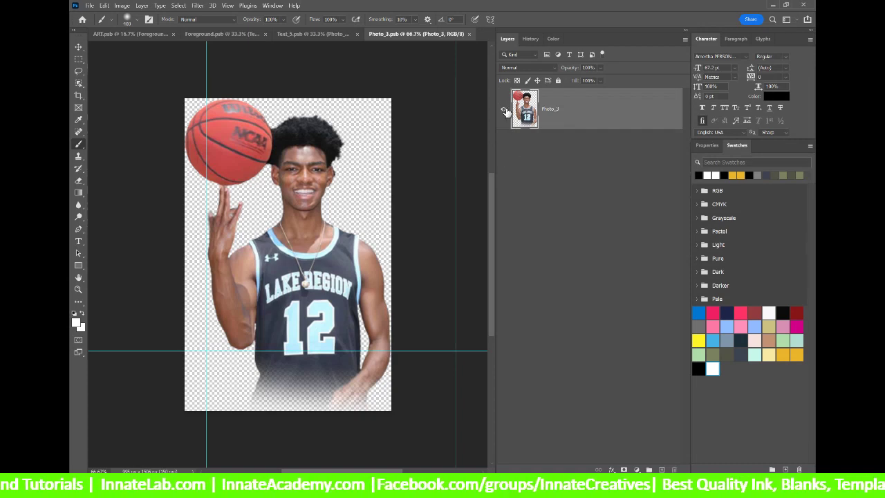
pyautogui.click(505, 111)
pyautogui.hotkey('alt', 'Tab')
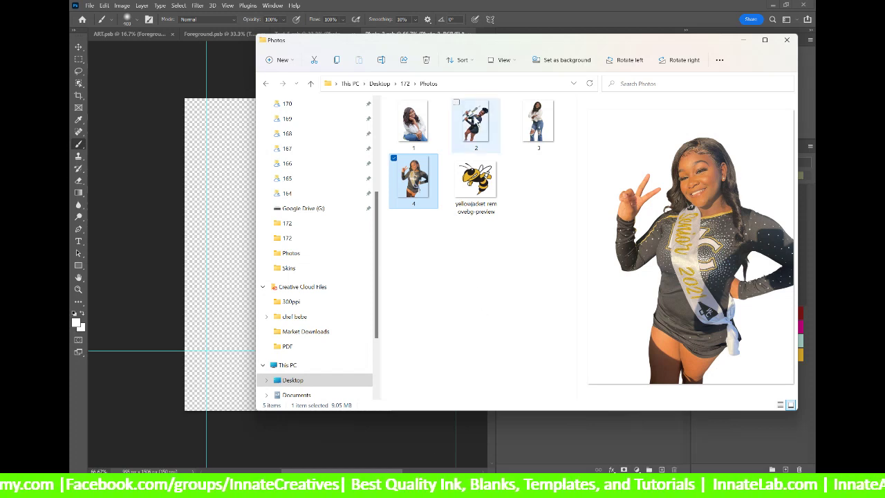
# Step: Drop photo 2, the cheerleader with trophy, into Photo_3, rotated about -21.41° and enlarged to about 45%
pyautogui.click(477, 126)
pyautogui.moveTo(241, 191); pyautogui.dragTo(242, 193)
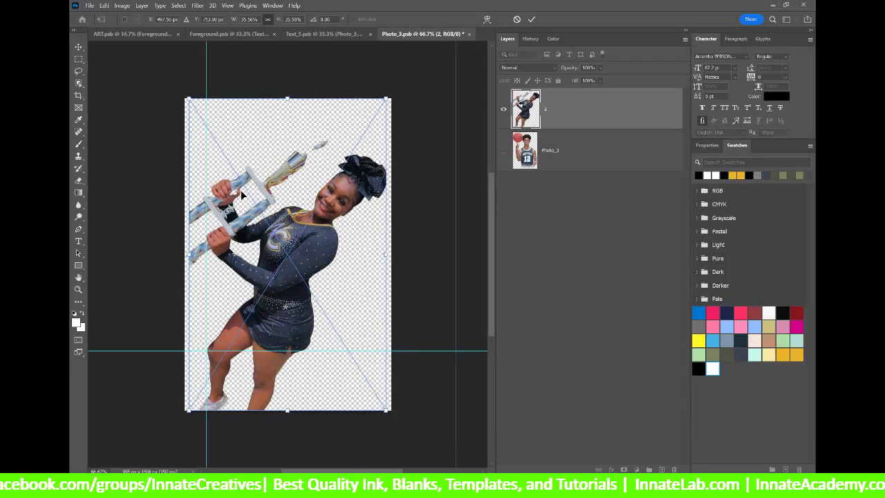
pyautogui.moveTo(166, 90); pyautogui.dragTo(124, 126)
pyautogui.moveTo(323, 259); pyautogui.dragTo(337, 228)
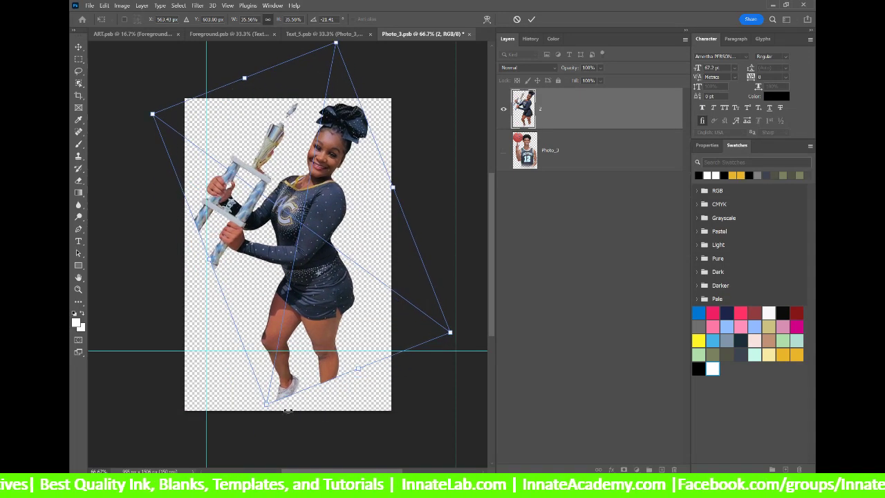
pyautogui.moveTo(269, 404); pyautogui.dragTo(266, 458)
pyautogui.moveTo(283, 277); pyautogui.dragTo(293, 277)
pyautogui.press('Return')
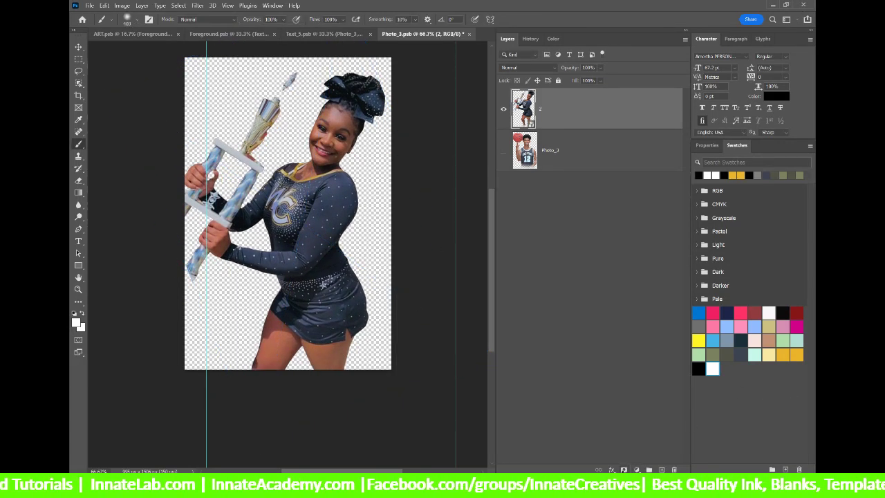
# Step: Add a mask to layer 2 and paint out the bottom of the legs and the trophy's lower-left handle
pyautogui.click(624, 470)
pyautogui.moveTo(270, 377)
pyautogui.mouseDown()
pyautogui.moveTo(316, 389)
pyautogui.moveTo(330, 405)
pyautogui.mouseUp()
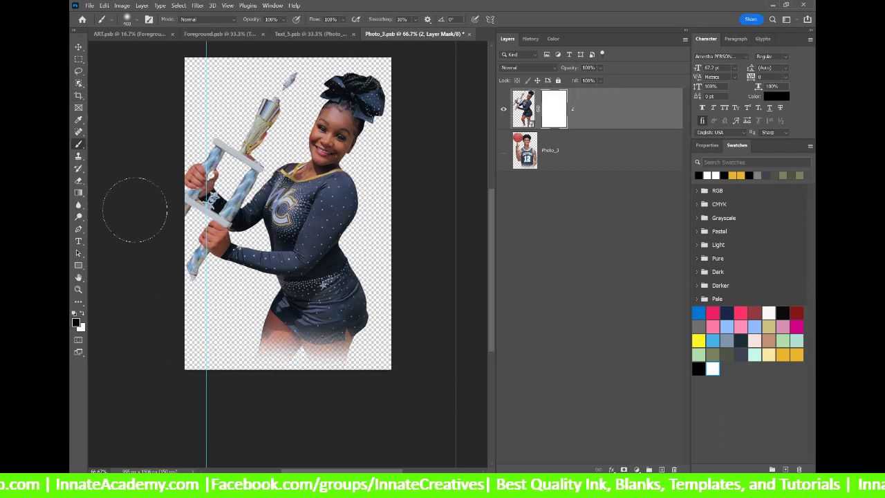
pyautogui.moveTo(153, 247)
pyautogui.mouseDown()
pyautogui.moveTo(177, 320)
pyautogui.moveTo(172, 294)
pyautogui.moveTo(148, 268)
pyautogui.moveTo(134, 223)
pyautogui.mouseUp()
# Step: Shrink the cheerleader photo slightly to about 95% with the Move tool
pyautogui.click(523, 107)
pyautogui.press('v')
pyautogui.moveTo(169, 71); pyautogui.dragTo(190, 83)
pyautogui.press('Return')
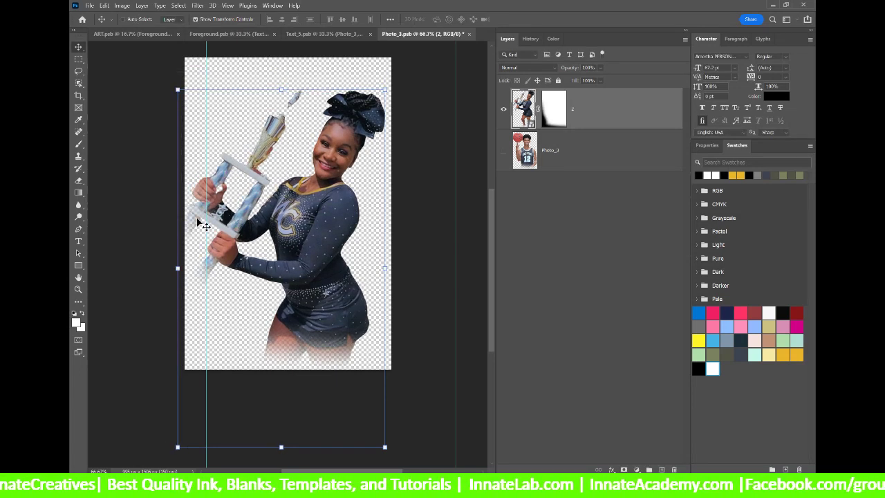
# Step: Paint the mask with a soft brush to fade the photo's bottom edge, then close Photo_3.psb
pyautogui.click(562, 111)
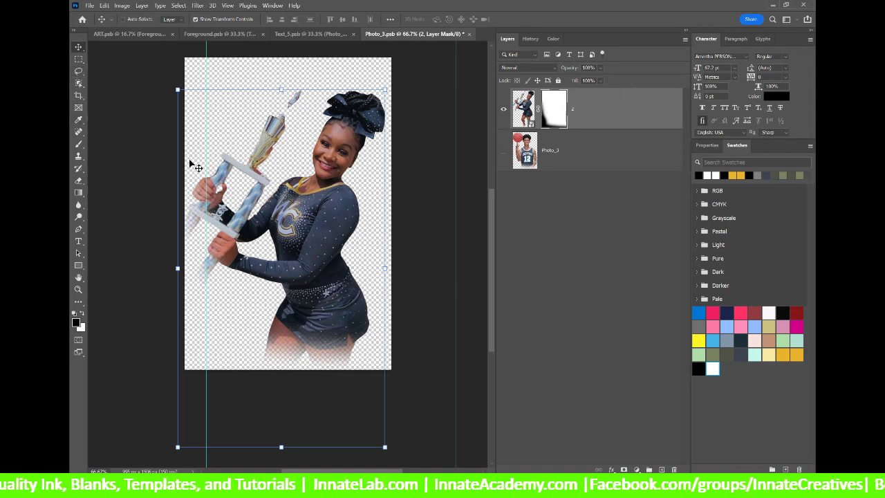
pyautogui.click(78, 144)
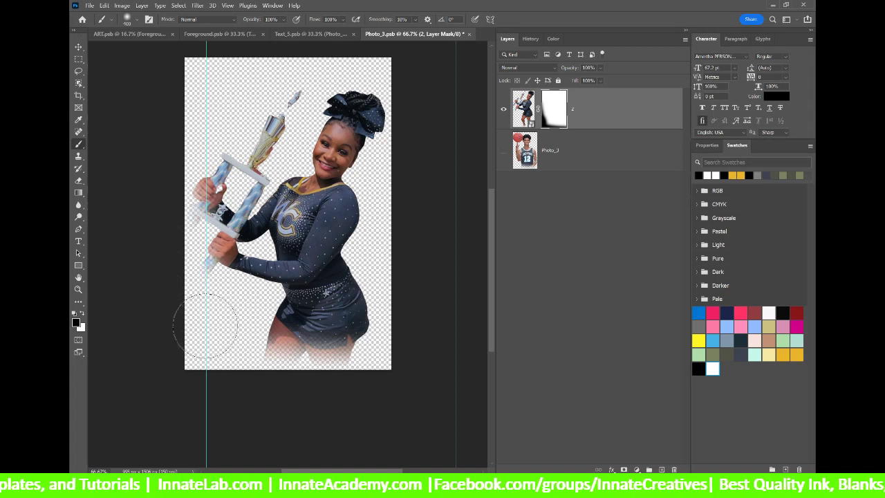
pyautogui.moveTo(212, 387)
pyautogui.mouseDown()
pyautogui.moveTo(402, 395)
pyautogui.moveTo(245, 387)
pyautogui.mouseUp()
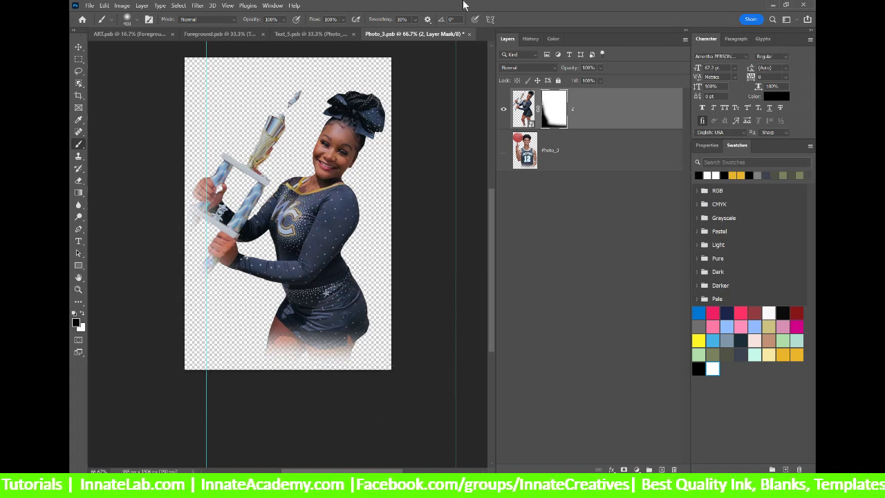
pyautogui.click(469, 34)
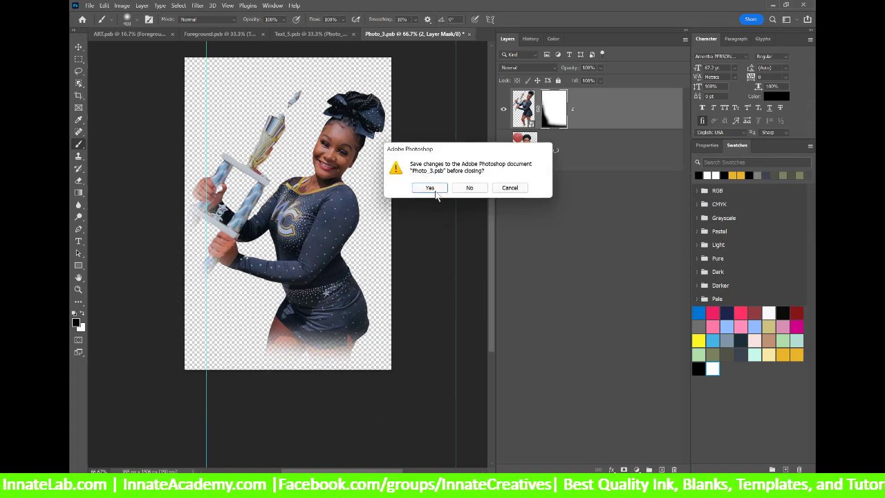
# Step: Save the cheerleader photo, open the Photo_4 graduate smart object, and bring up the Photos folder
pyautogui.click(432, 191)
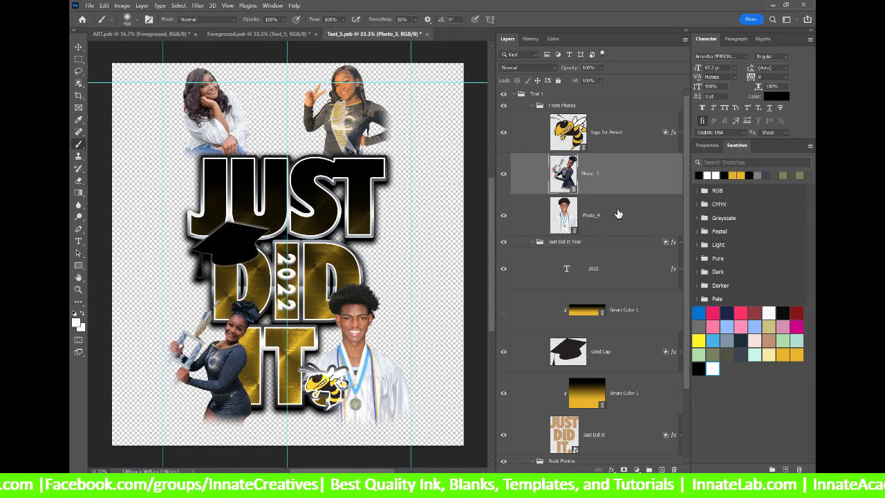
pyautogui.doubleClick(567, 215)
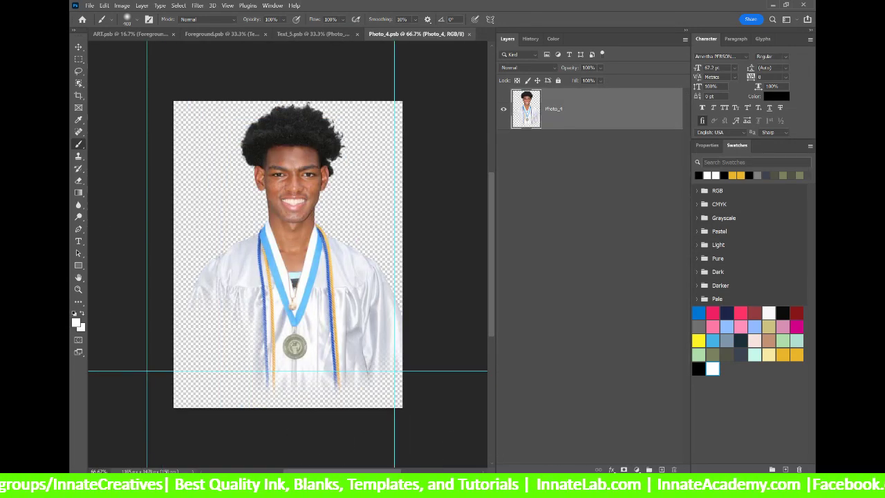
pyautogui.click(465, 487)
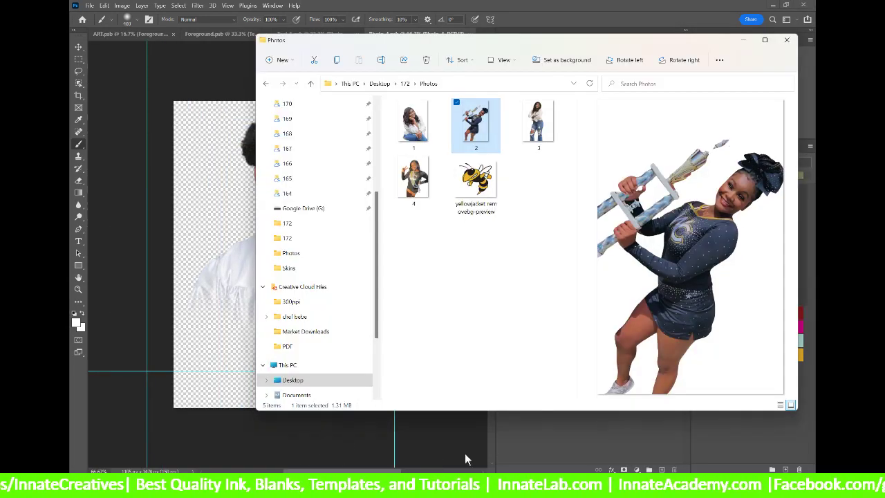
# Step: Place Embedded photo 3, the girl in white blouse and jeans, into Photo_4 and enlarge it to fill the canvas
pyautogui.click(195, 81)
pyautogui.click(89, 6)
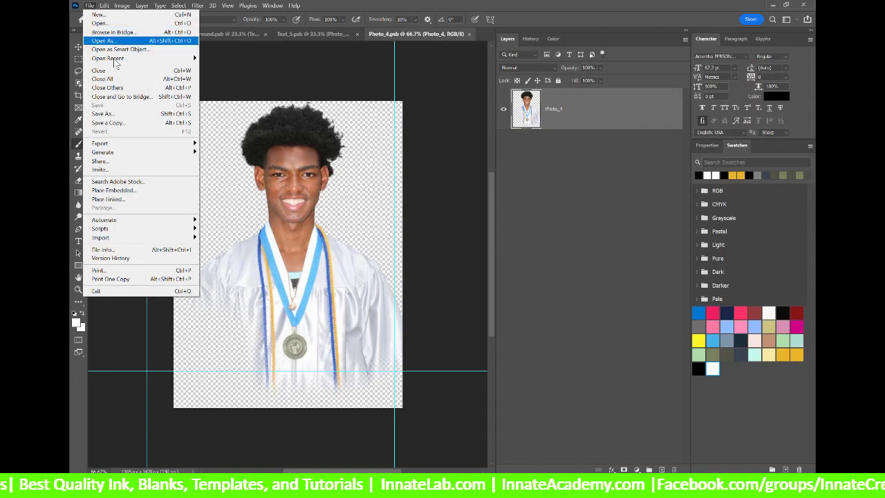
pyautogui.click(115, 190)
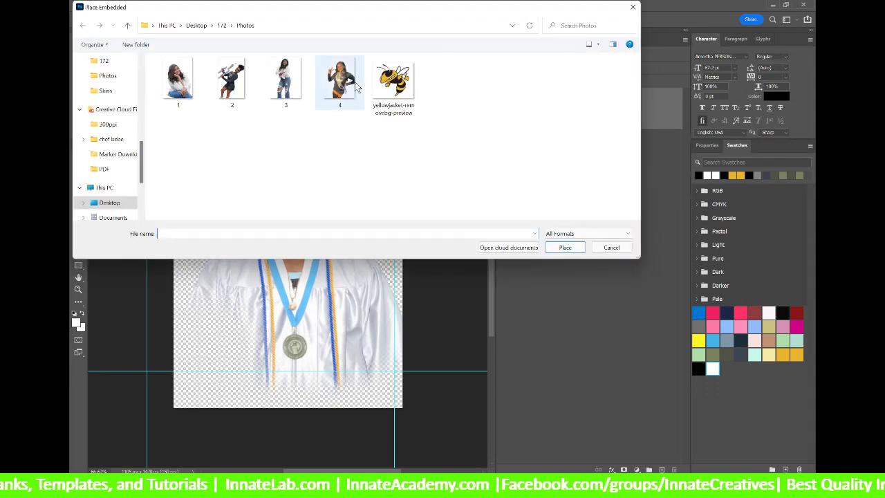
pyautogui.click(349, 83)
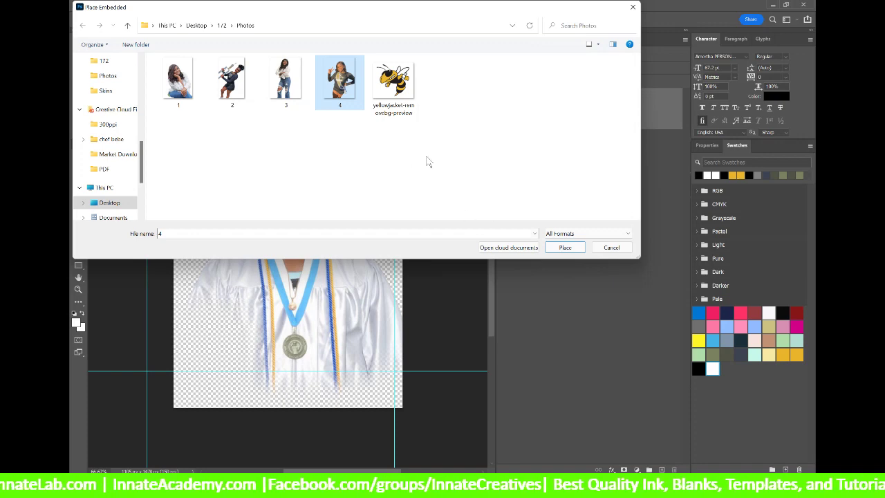
pyautogui.click(286, 81)
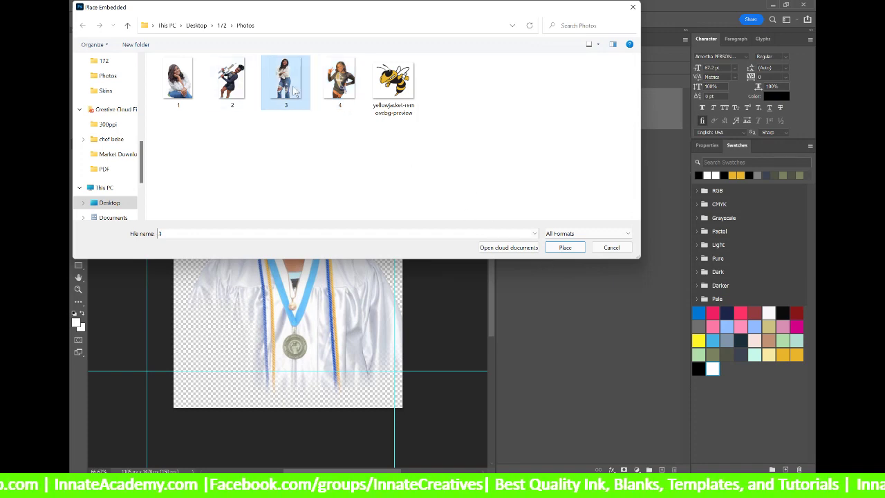
pyautogui.click(578, 252)
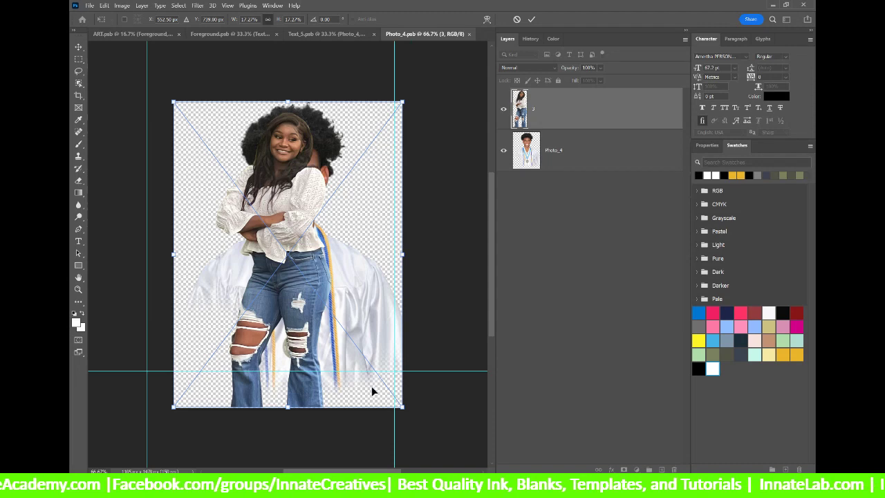
pyautogui.moveTo(407, 411); pyautogui.dragTo(463, 454)
pyautogui.moveTo(314, 222); pyautogui.dragTo(298, 199)
pyautogui.scroll(3, 293, 188)
# Step: Commit the placed photo, then mask out the bottom of the jeans with a black brush
pyautogui.press('Return')
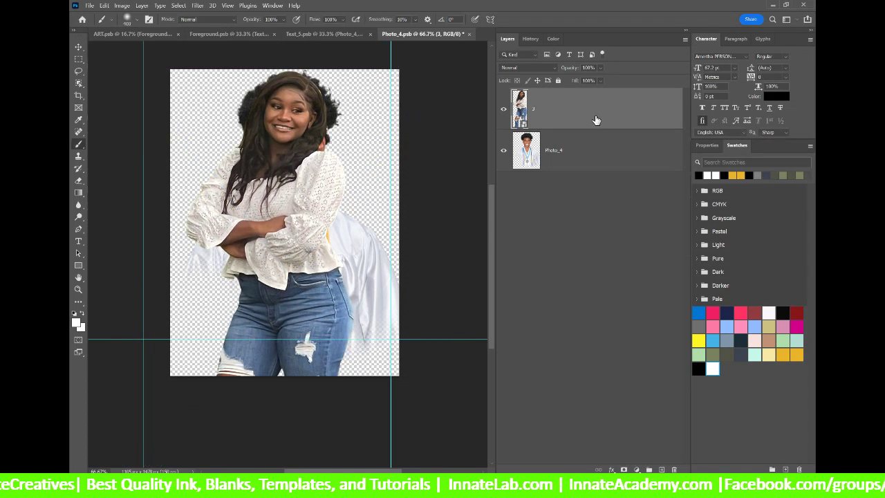
pyautogui.click(624, 469)
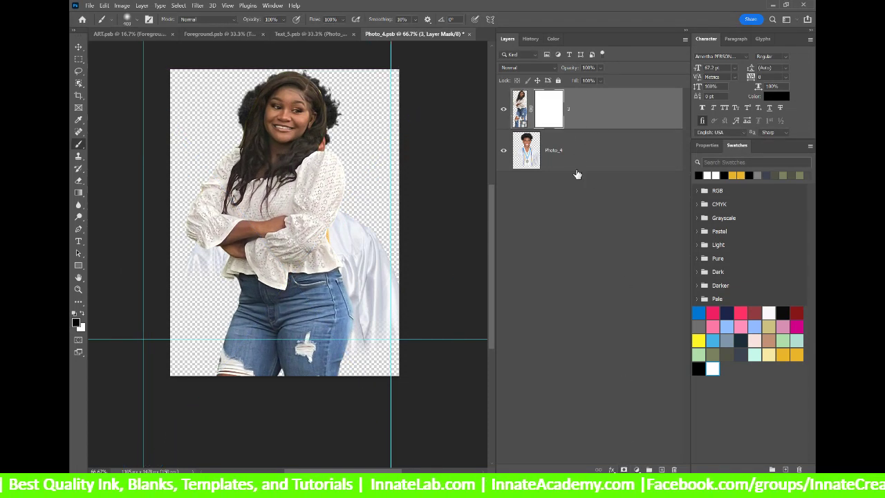
pyautogui.press('x')
pyautogui.moveTo(187, 375)
pyautogui.mouseDown()
pyautogui.moveTo(383, 390)
pyautogui.moveTo(401, 380)
pyautogui.moveTo(244, 406)
pyautogui.moveTo(202, 394)
pyautogui.moveTo(421, 395)
pyautogui.mouseUp()
# Step: Hide the old graduate photo layer, then save and close Photo_4.psb
pyautogui.click(503, 151)
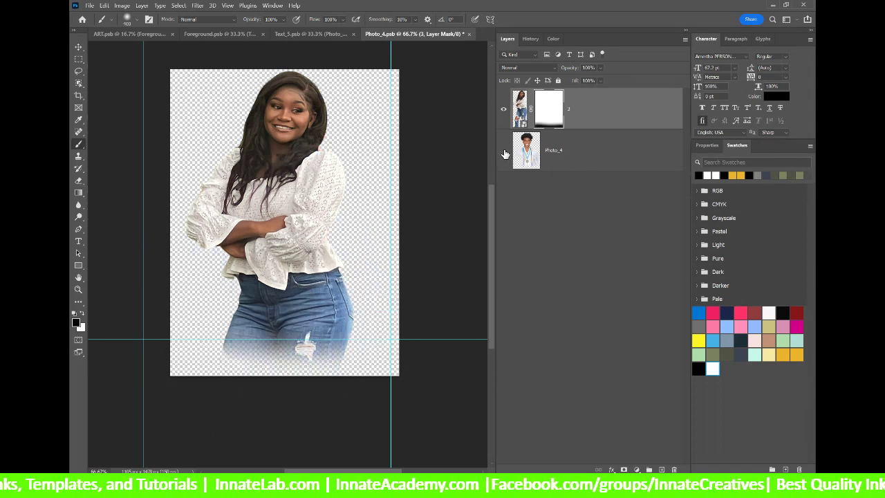
pyautogui.click(469, 34)
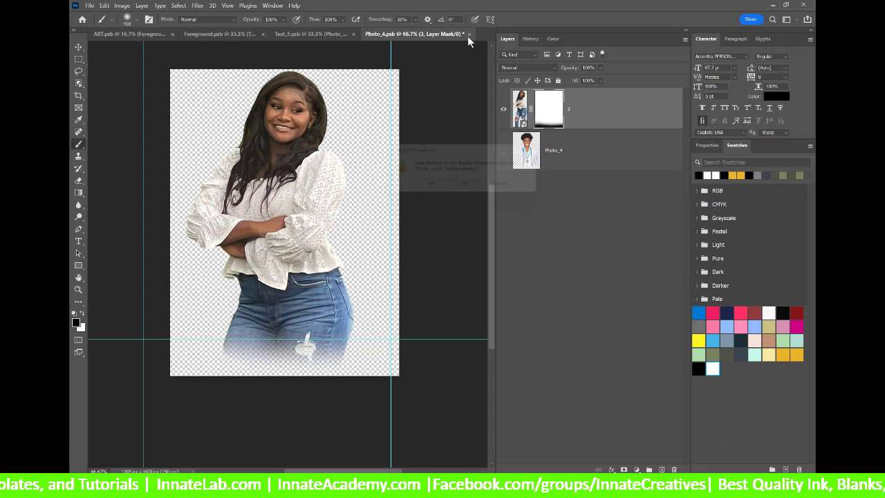
pyautogui.click(430, 187)
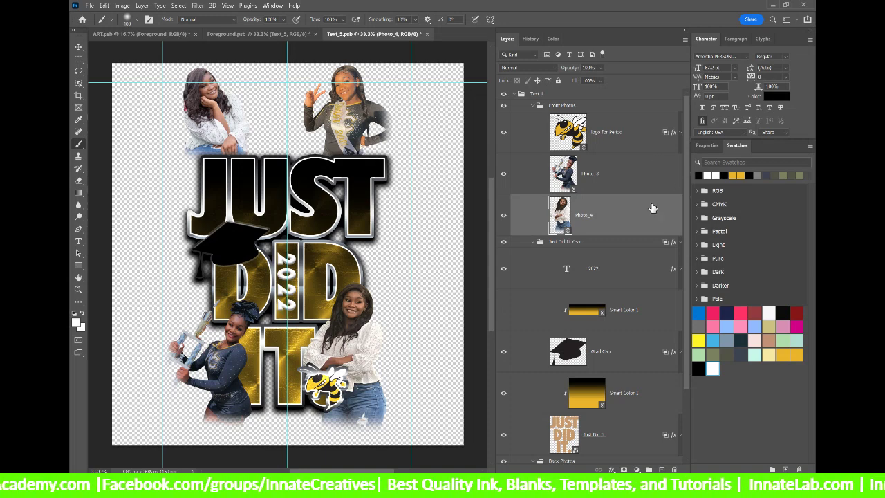
# Step: Shrink the white-blouse girl's photo slightly, raise it a little, and commit the transform
pyautogui.click(79, 48)
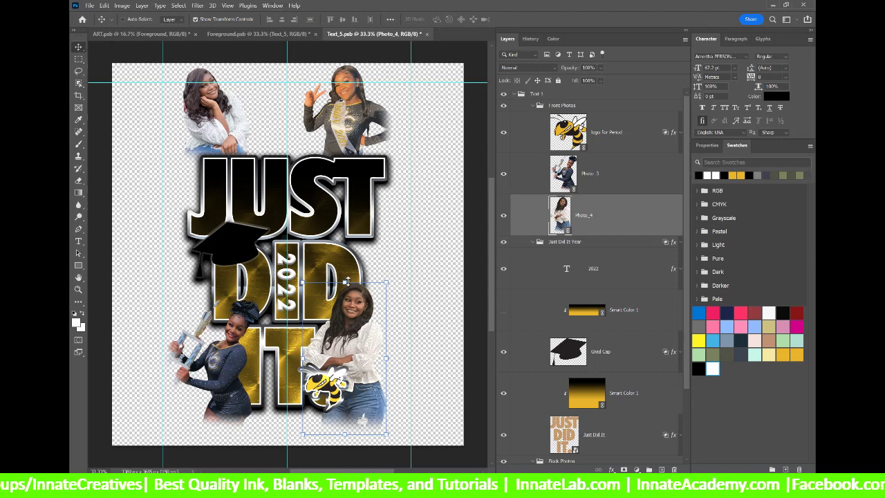
pyautogui.moveTo(346, 282)
pyautogui.mouseDown()
pyautogui.moveTo(350, 273)
pyautogui.moveTo(354, 297)
pyautogui.moveTo(354, 281)
pyautogui.mouseUp()
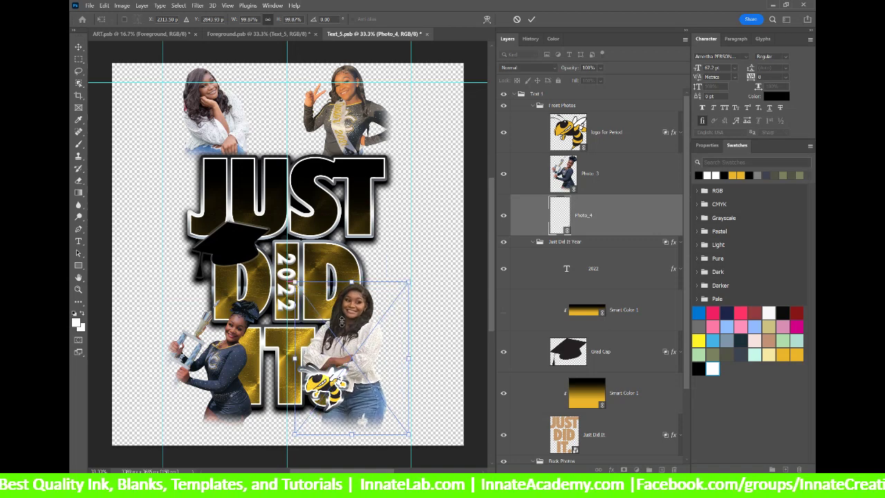
pyautogui.moveTo(343, 335); pyautogui.dragTo(339, 315)
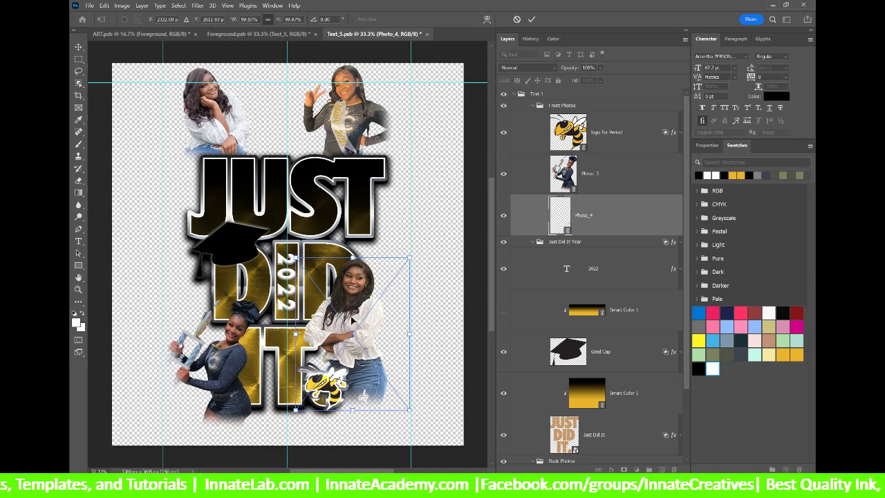
pyautogui.press('Return')
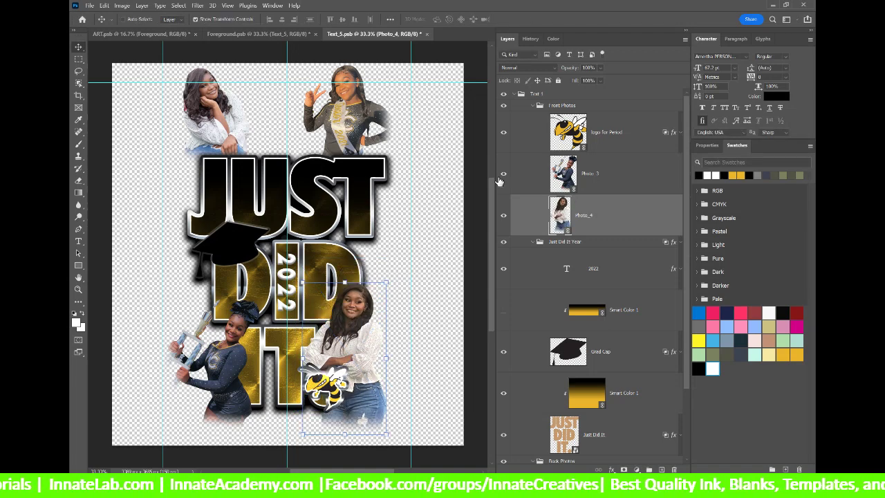
# Step: Set the bee mascot logo's Stroke position to Outside and save Text_5.psb
pyautogui.click(615, 140)
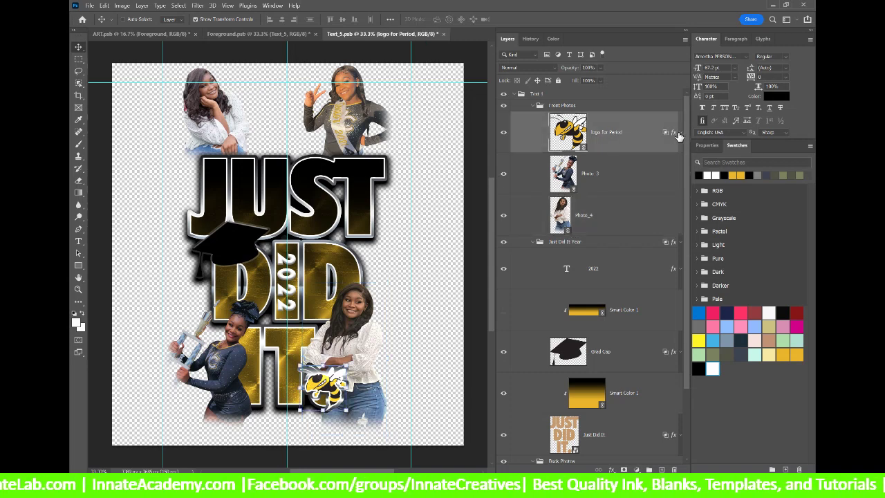
pyautogui.doubleClick(673, 133)
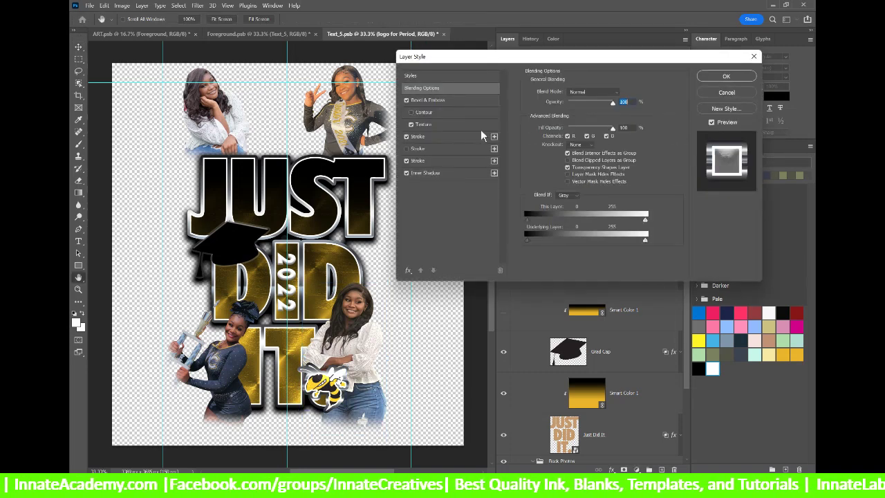
pyautogui.click(437, 137)
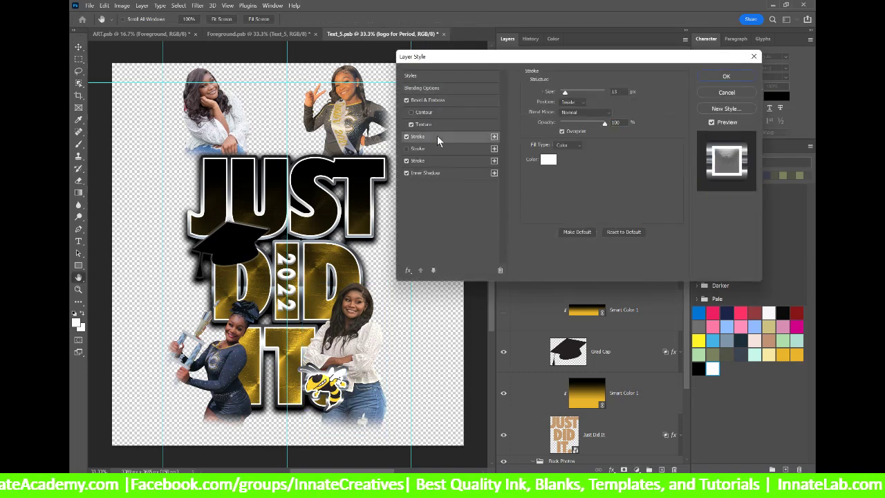
pyautogui.click(573, 101)
pyautogui.click(566, 111)
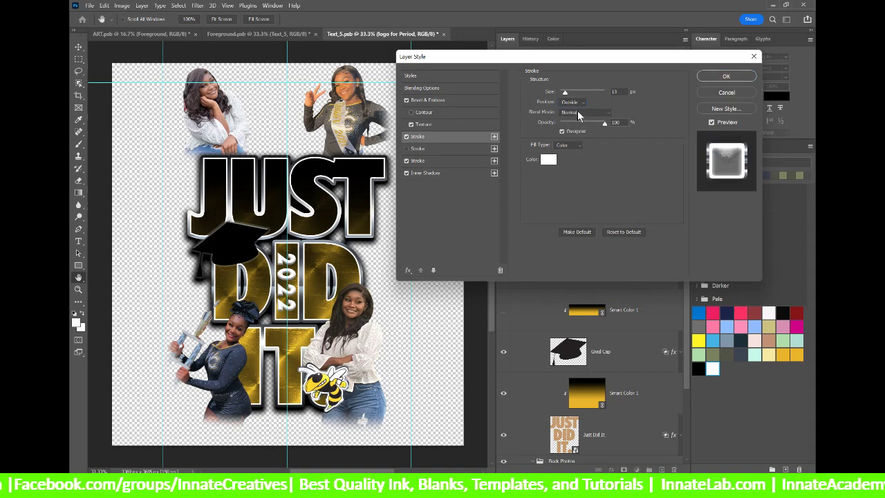
pyautogui.click(738, 78)
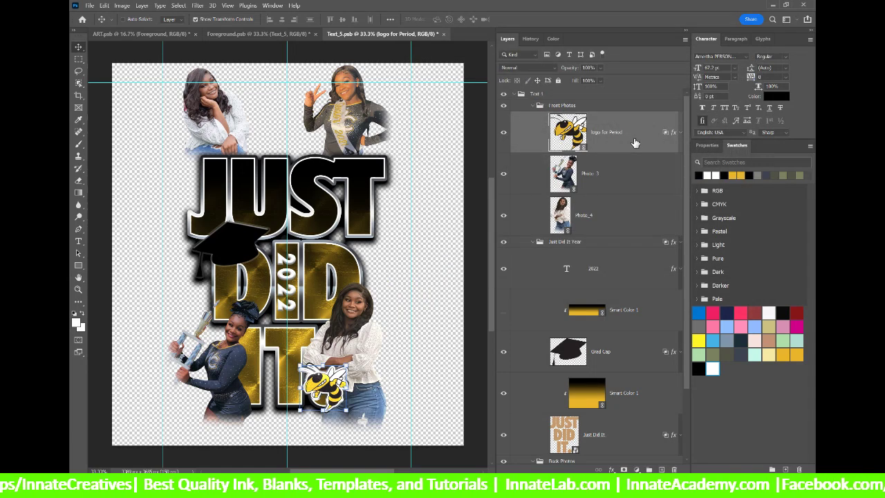
pyautogui.hotkey('ctrl', 's')
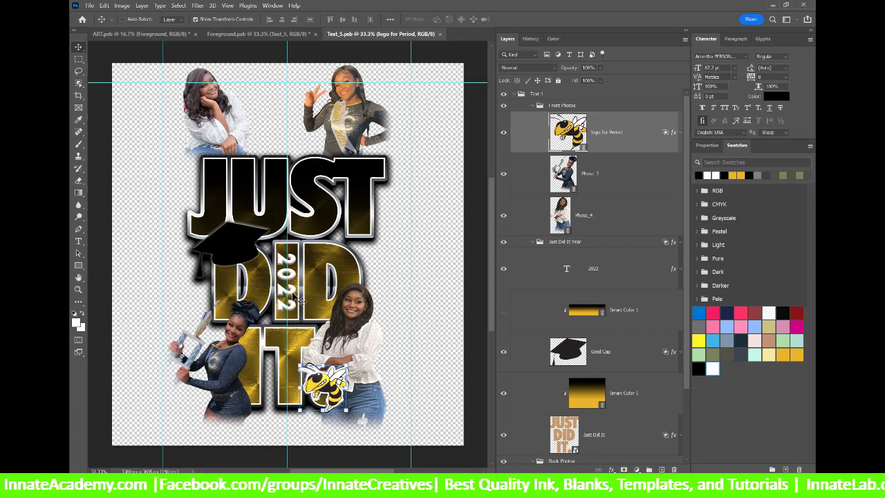
# Step: Select the vertical 2022 year text and delete its last digit, trying out replacement digits 1 and 3
pyautogui.rightClick(294, 297)
pyautogui.click(313, 321)
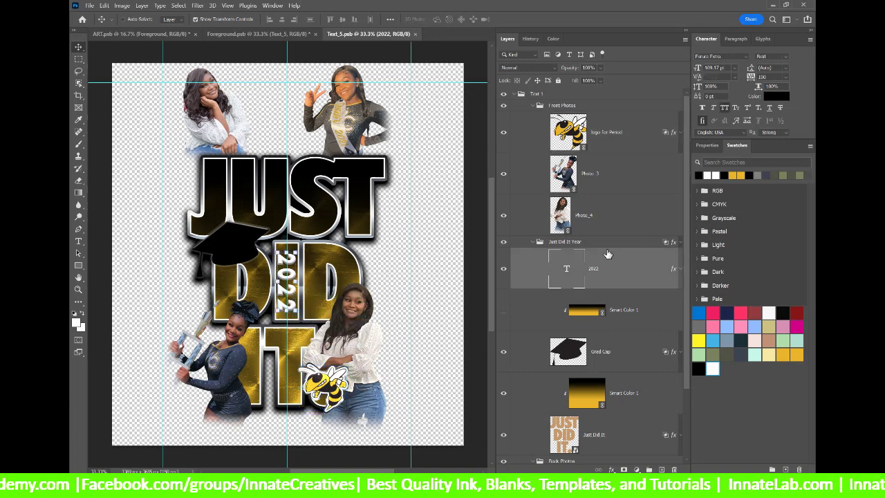
pyautogui.doubleClick(566, 270)
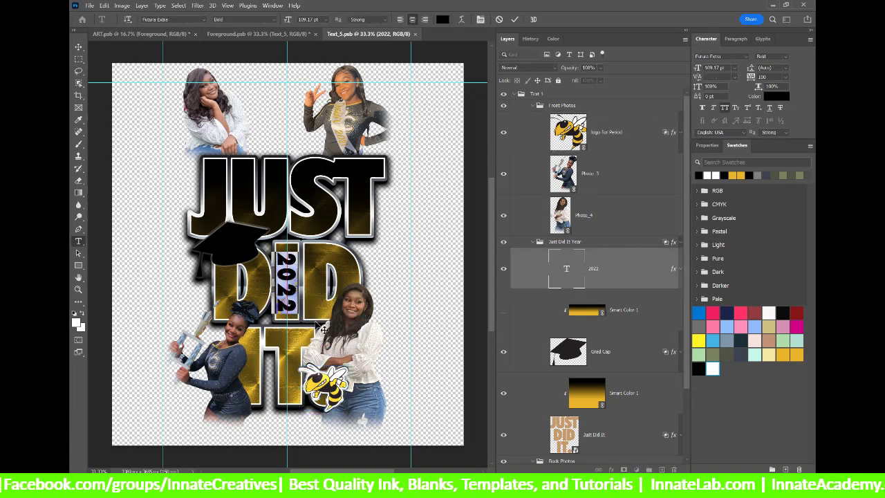
pyautogui.click(286, 309)
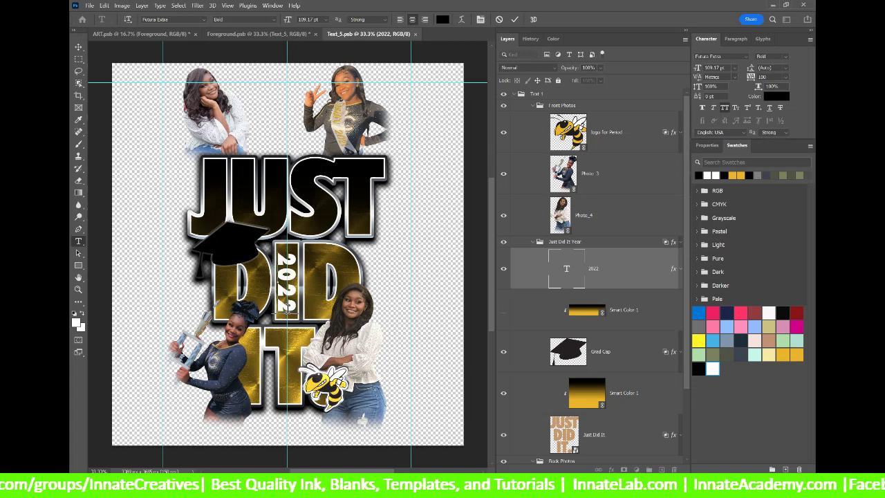
pyautogui.press('BackSpace')
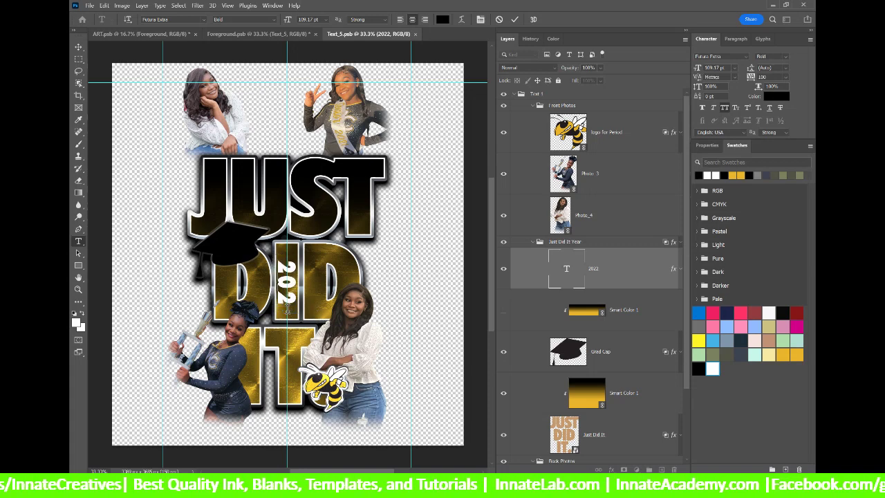
pyautogui.write('1')
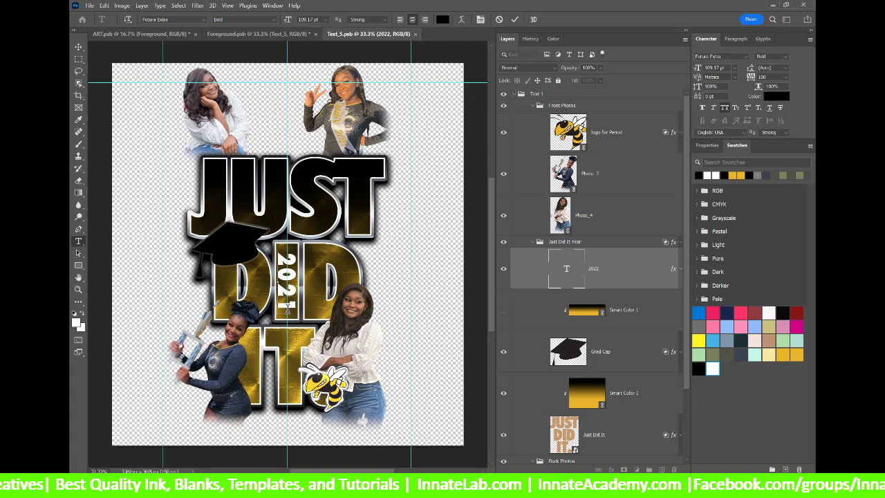
pyautogui.press('BackSpace')
pyautogui.write('3')
pyautogui.press('BackSpace')
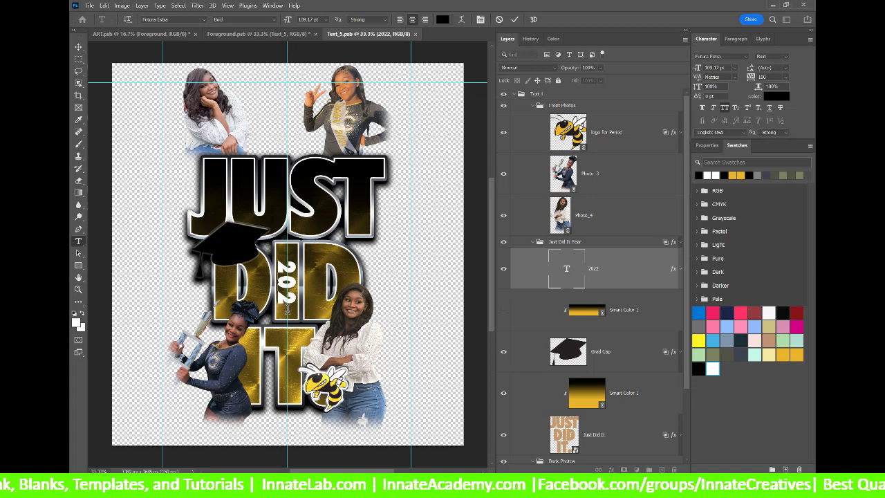
# Step: Finish the year as 2022, commit it, and check the Photo_4, Photo_3 and logo layers
pyautogui.write('2')
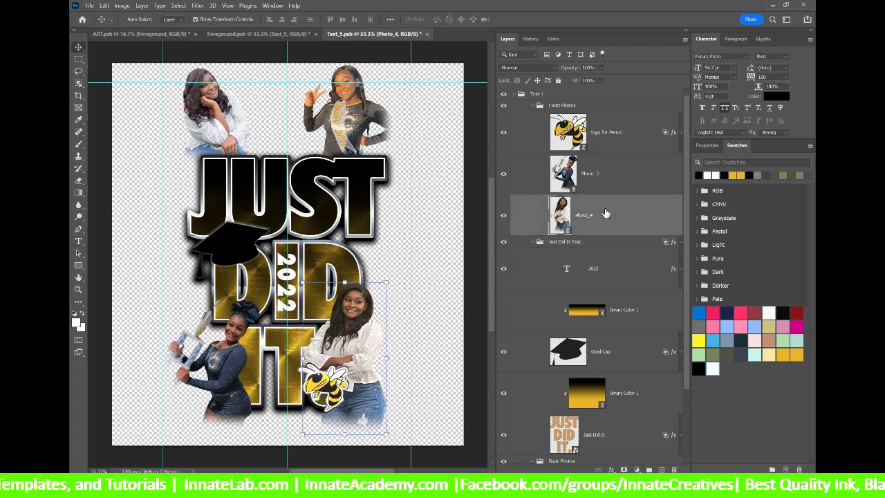
pyautogui.click(606, 214)
pyautogui.press('v')
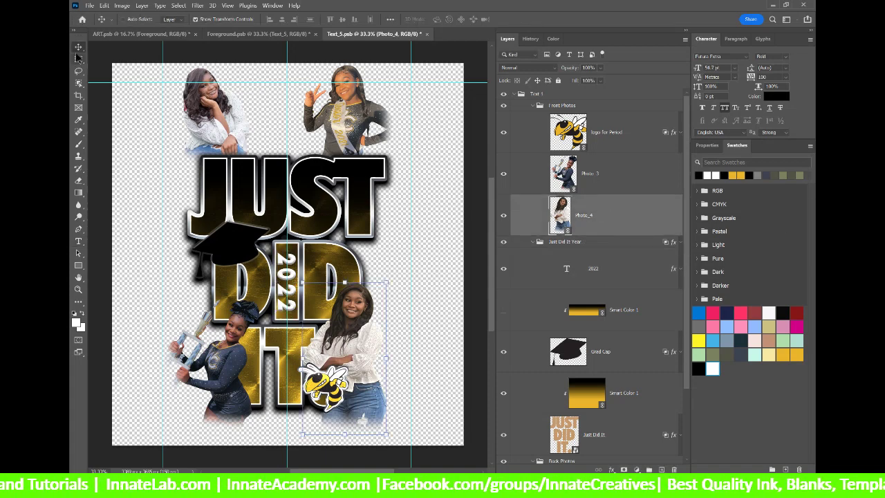
pyautogui.click(579, 174)
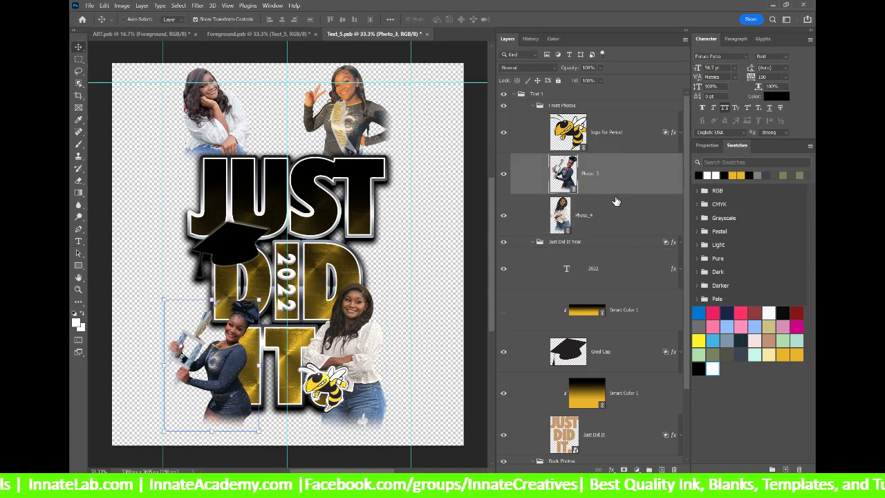
pyautogui.click(620, 149)
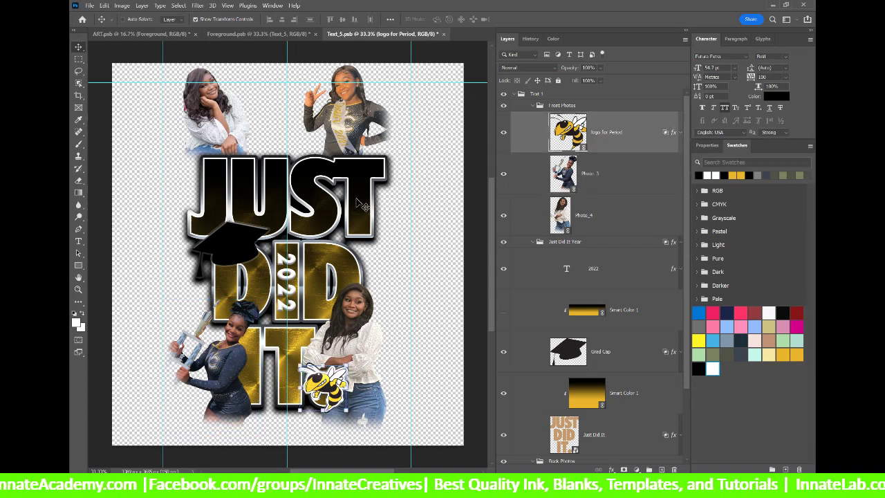
# Step: Save Text_5.psb with File > Save and close it, returning to Foreground.psb
pyautogui.click(89, 6)
pyautogui.click(111, 105)
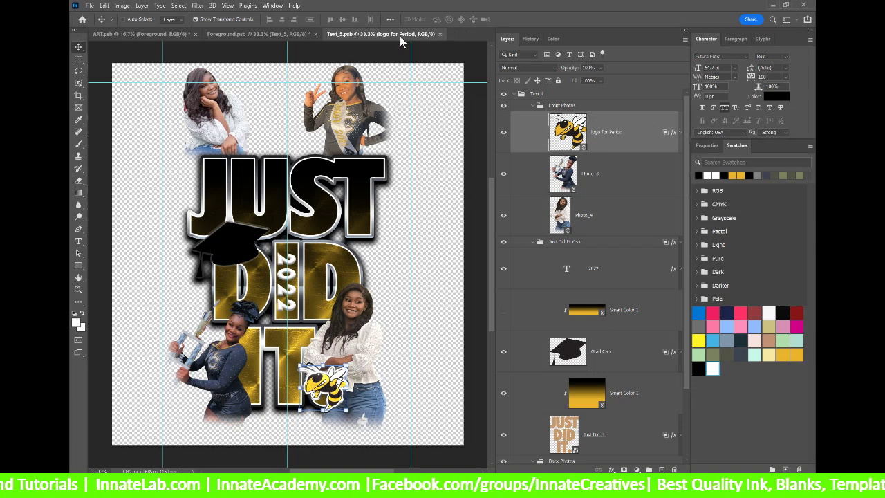
pyautogui.click(442, 34)
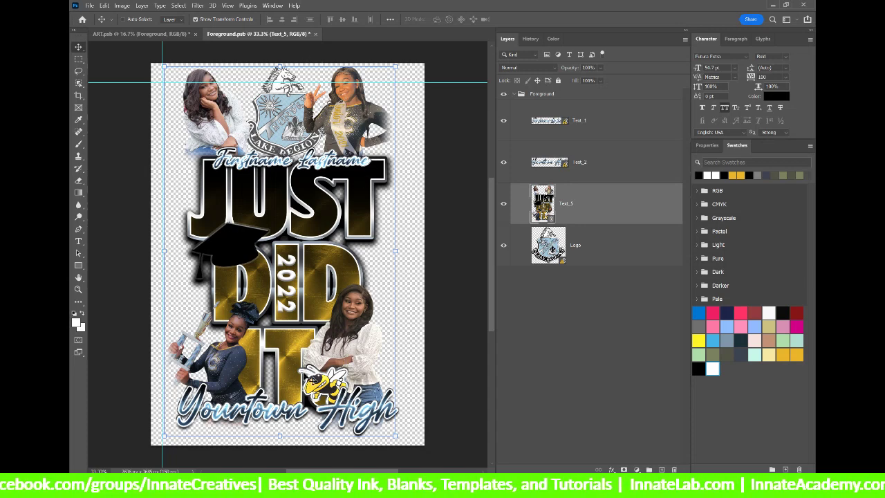
# Step: Run Update All Modified Content on the Logo layer to swap the crest for the bee mascot
pyautogui.click(605, 130)
pyautogui.click(610, 177)
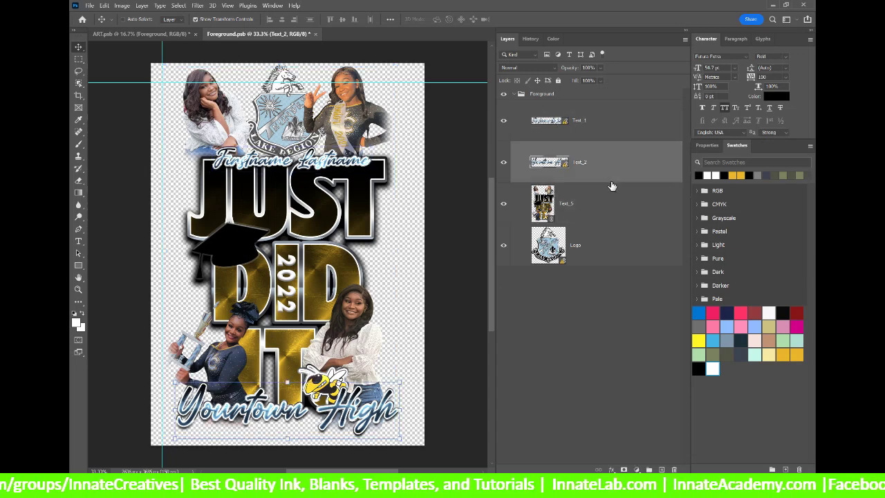
pyautogui.click(617, 253)
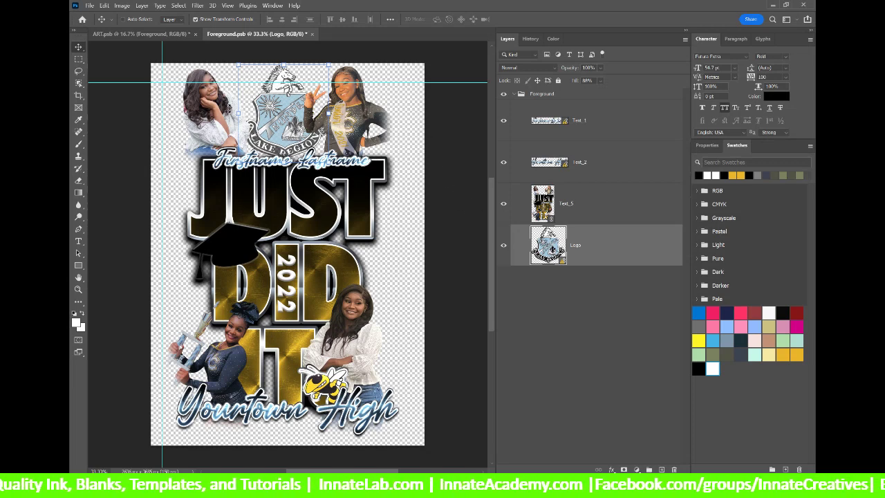
pyautogui.rightClick(612, 247)
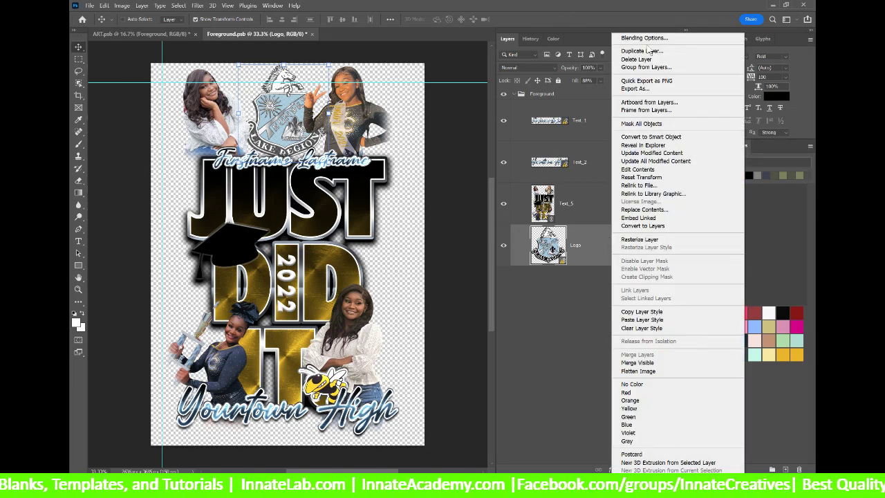
pyautogui.click(671, 161)
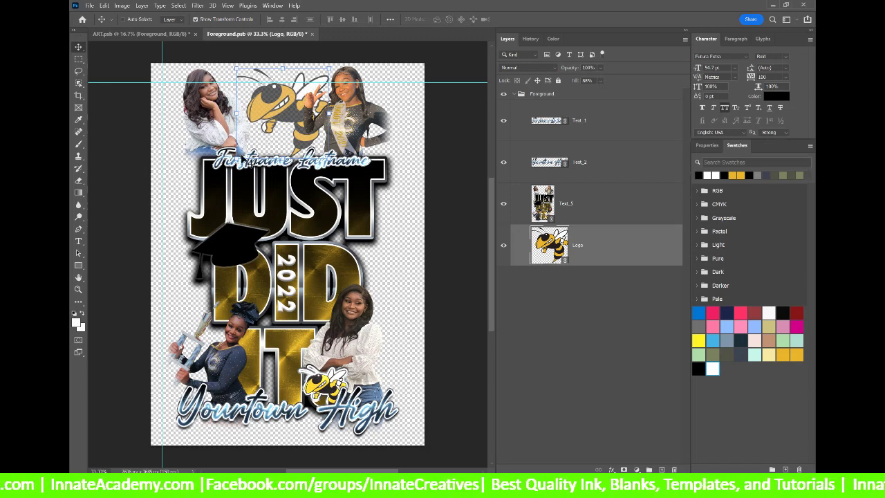
# Step: Select the Text_1 Firstname Lastname layer
pyautogui.click(552, 126)
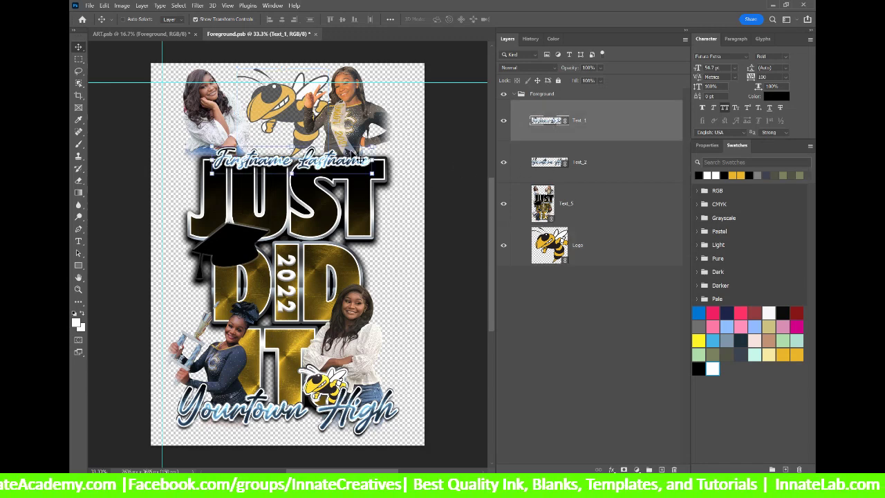
pyautogui.click(543, 164)
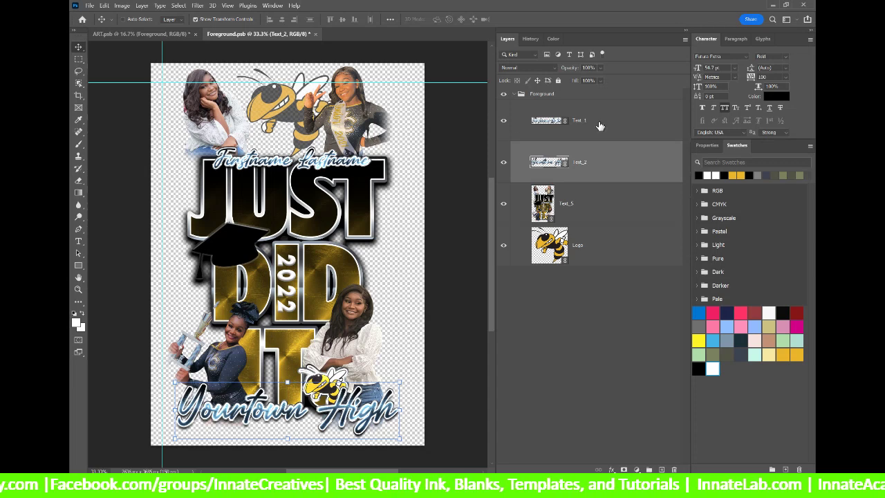
pyautogui.click(544, 121)
# Step: Open Text_1 and update its Smart Color 1 layer so the name turns gold
pyautogui.doubleClick(552, 122)
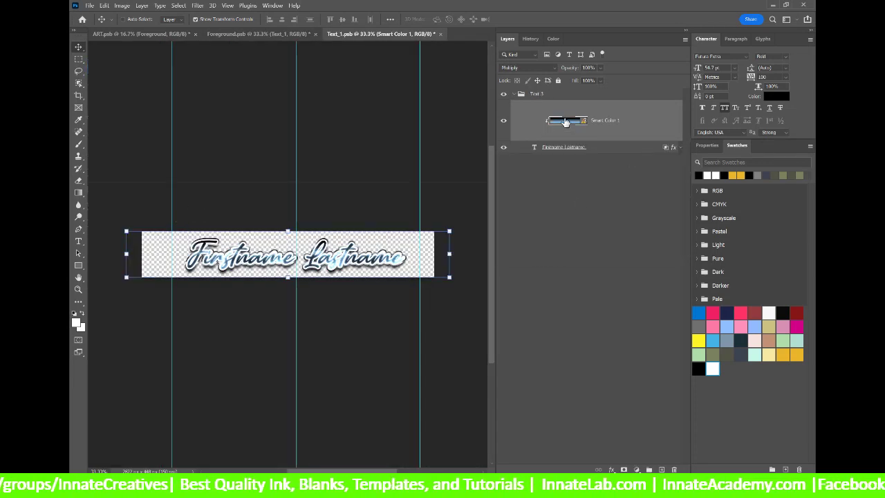
pyautogui.rightClick(625, 122)
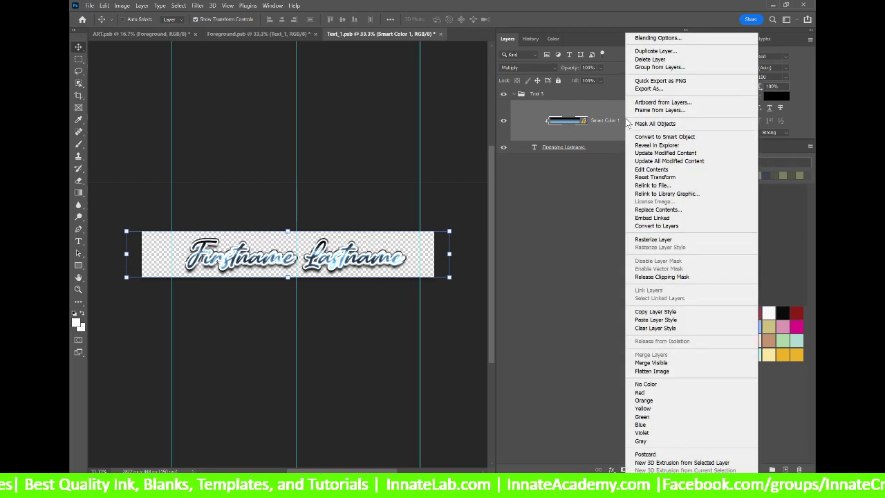
pyautogui.click(677, 162)
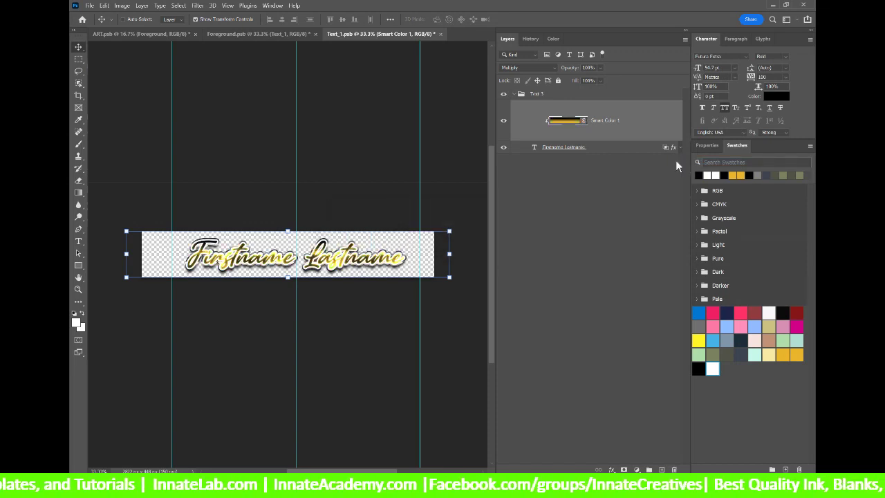
# Step: Remove stray characters from the Firstname Lastname text, then save and close Text_1.psb
pyautogui.click(570, 148)
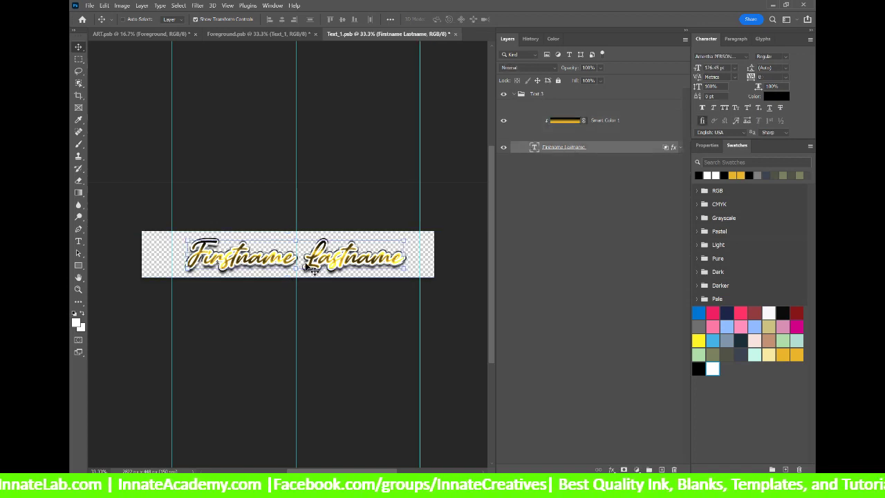
pyautogui.doubleClick(534, 150)
pyautogui.click(400, 257)
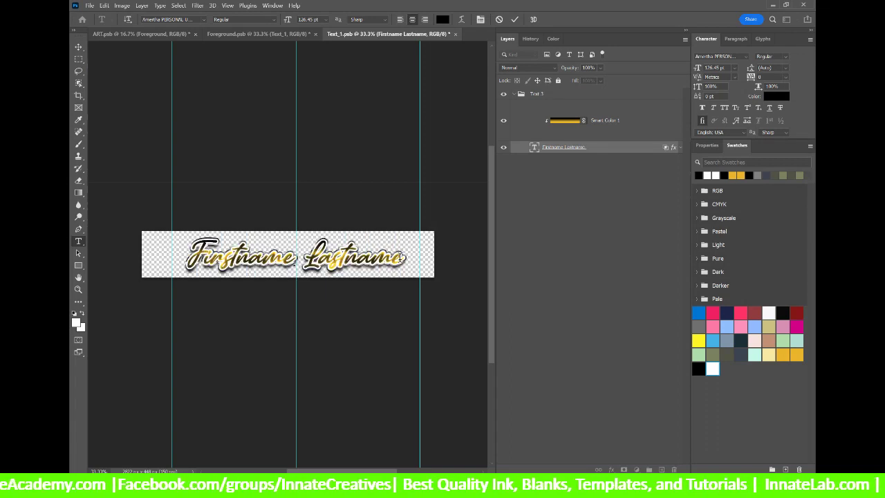
pyautogui.write('12')
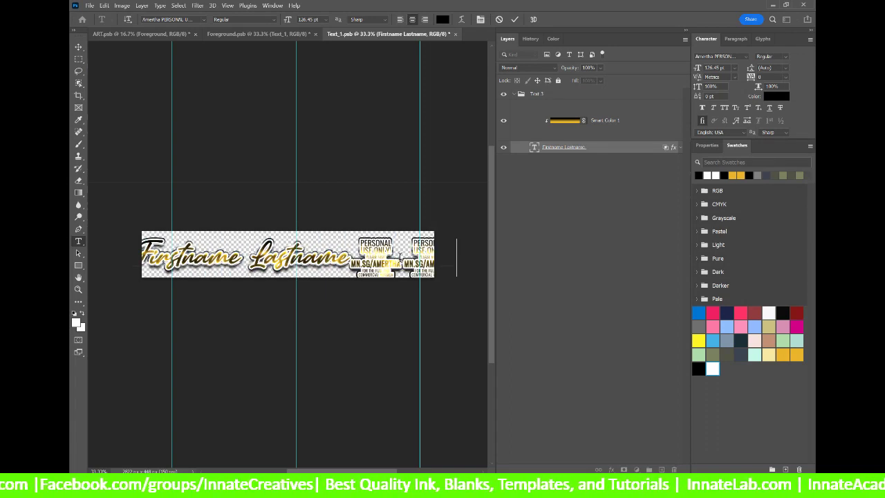
pyautogui.press('BackSpace')
pyautogui.press('BackSpace')
pyautogui.click(599, 166)
pyautogui.press('v')
pyautogui.click(403, 34)
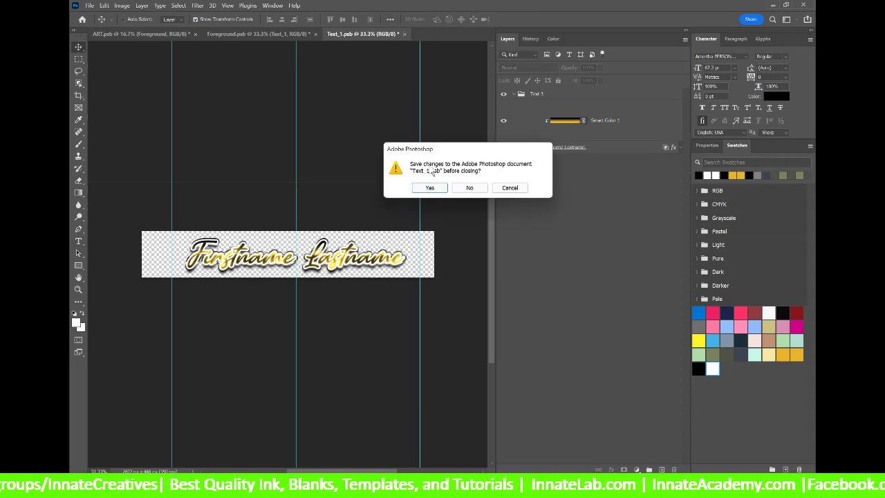
pyautogui.click(422, 186)
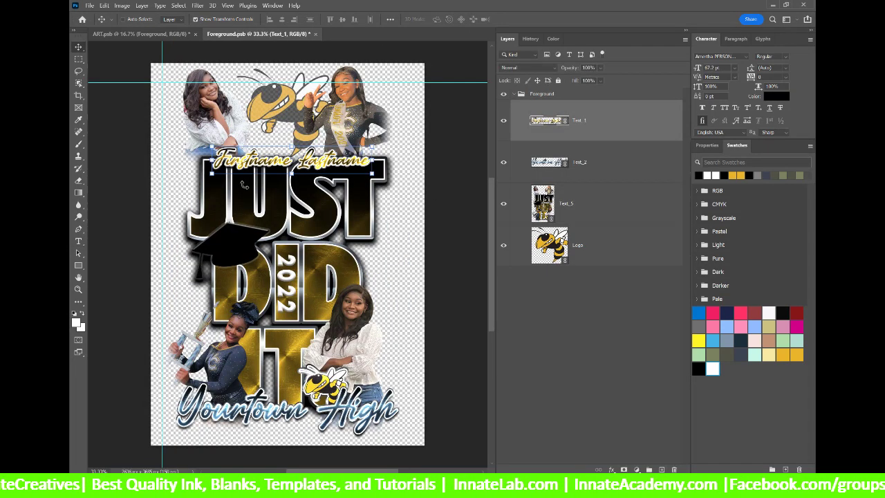
# Step: Update Text_2's Smart Color 1 layer so Yourtown High turns gold, then save and close Text_2.psb
pyautogui.doubleClick(540, 161)
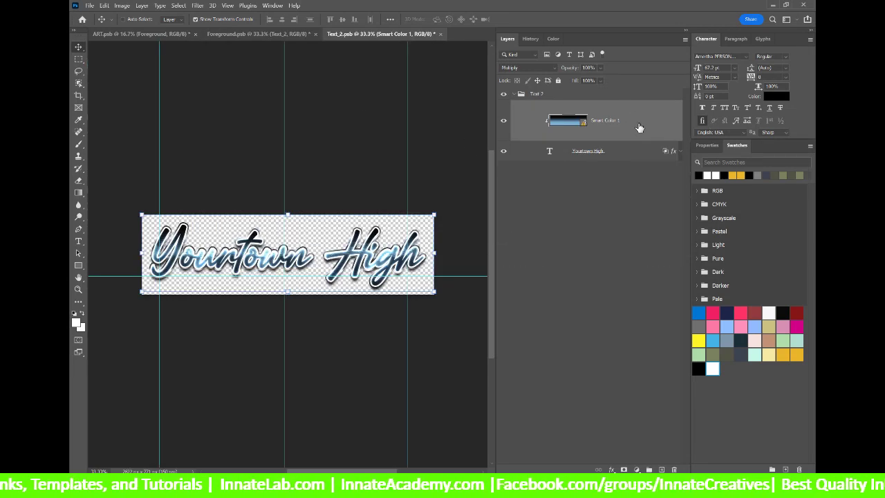
pyautogui.rightClick(639, 125)
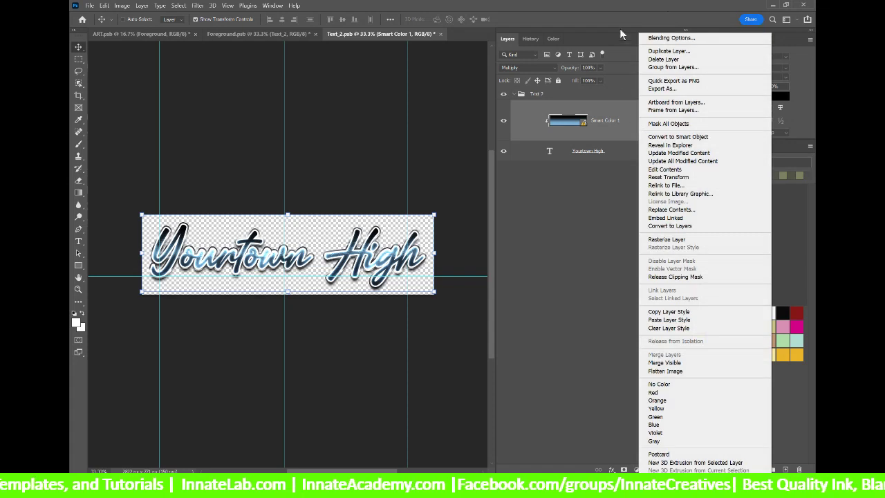
pyautogui.click(681, 161)
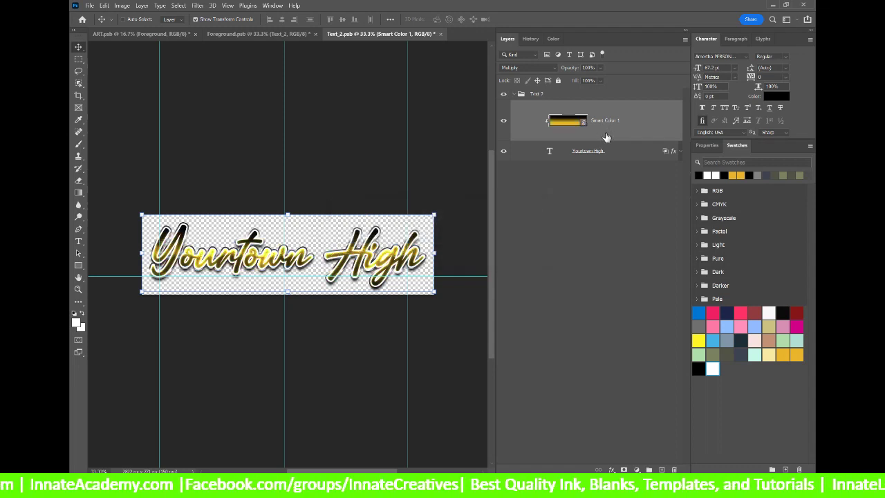
pyautogui.click(442, 34)
pyautogui.click(430, 188)
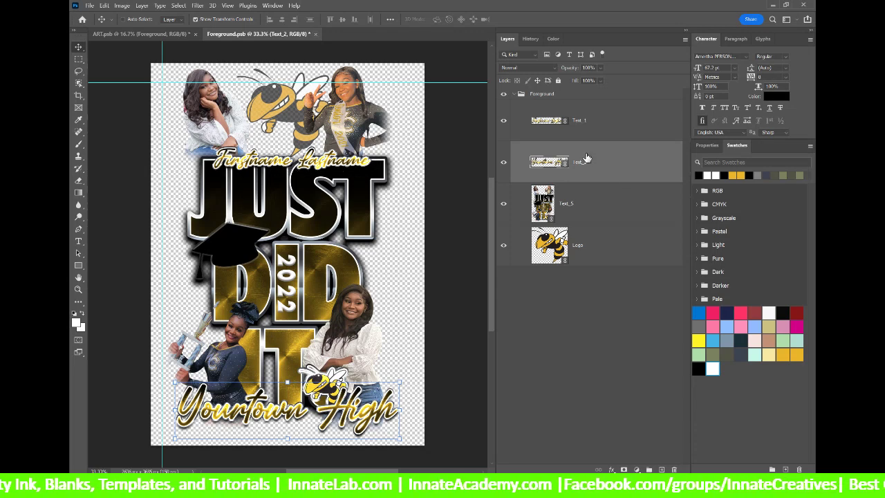
pyautogui.doubleClick(548, 123)
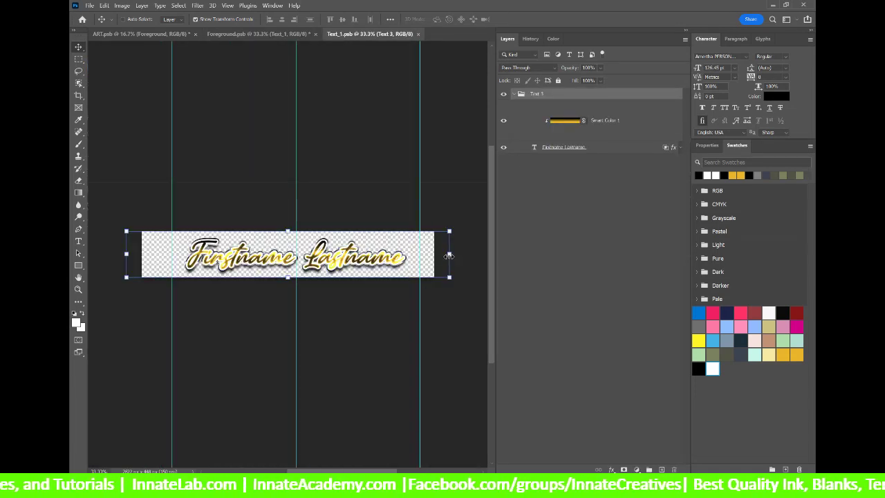
pyautogui.moveTo(450, 255); pyautogui.dragTo(473, 255)
pyautogui.moveTo(126, 254)
pyautogui.mouseDown()
pyautogui.moveTo(87, 254)
pyautogui.moveTo(132, 254)
pyautogui.mouseUp()
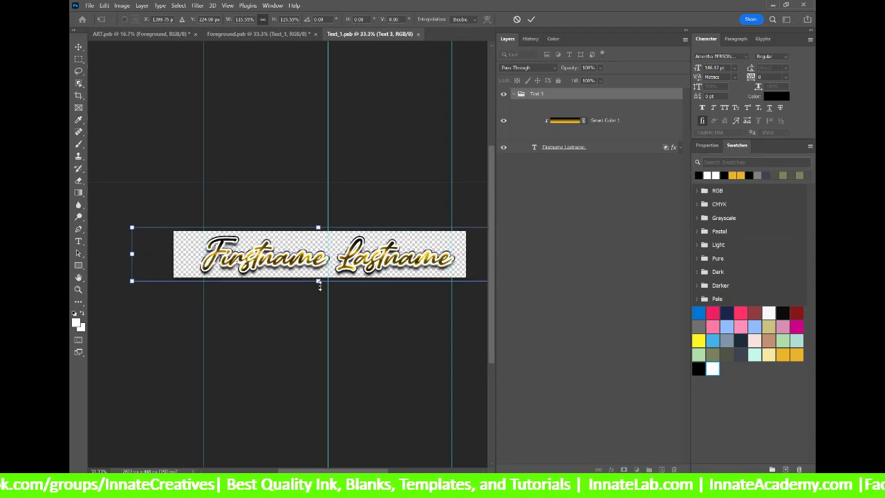
pyautogui.moveTo(319, 282); pyautogui.dragTo(318, 279)
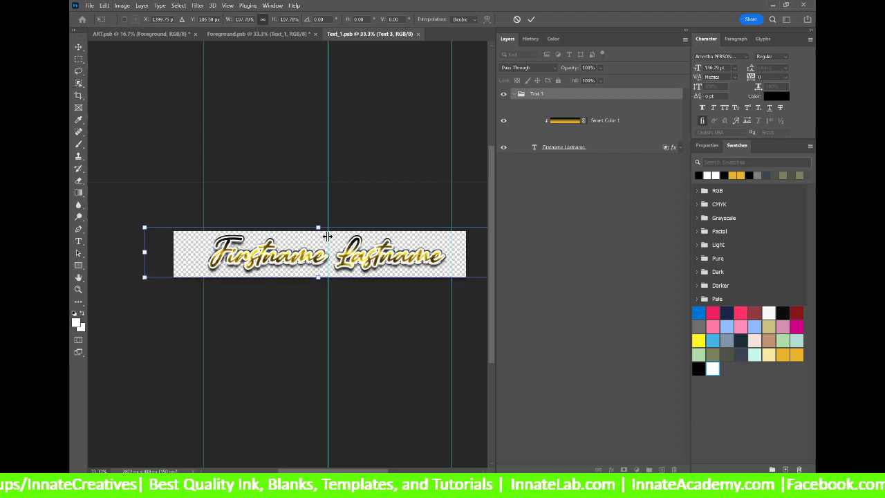
pyautogui.moveTo(319, 226); pyautogui.dragTo(319, 229)
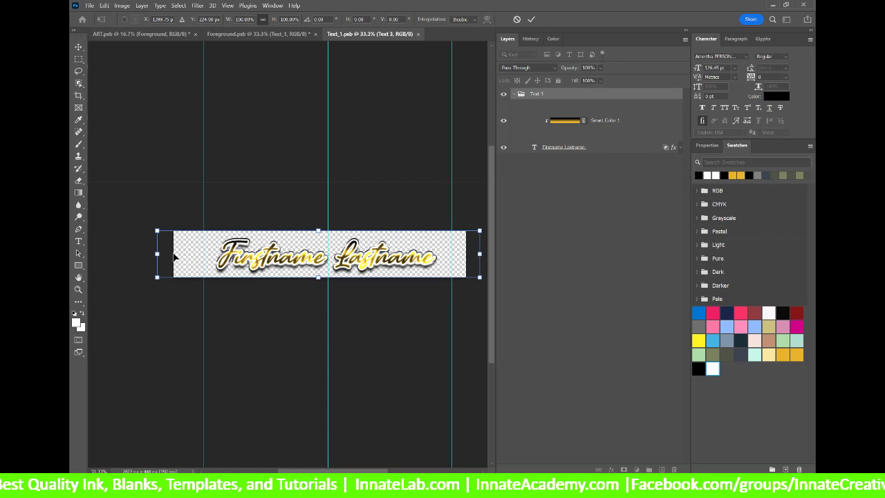
pyautogui.press('Return')
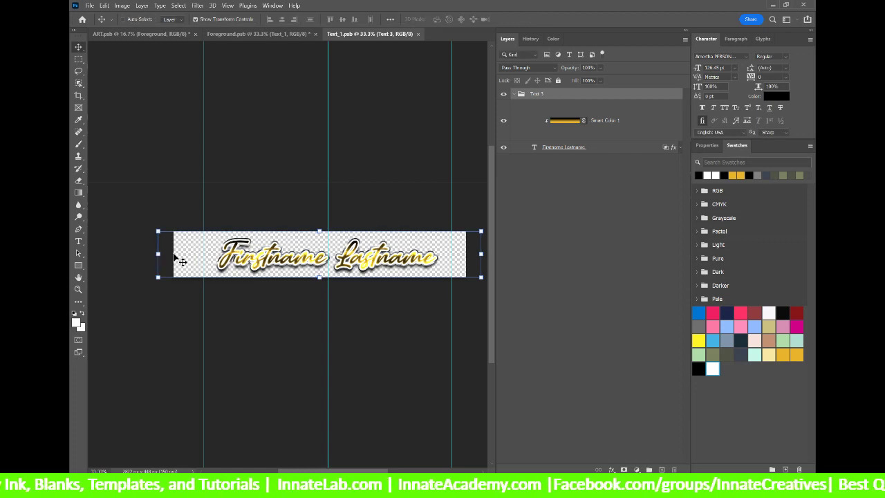
# Step: Close the name artwork and Foreground.psb, saving the Foreground changes back into ART.psb
pyautogui.click(418, 34)
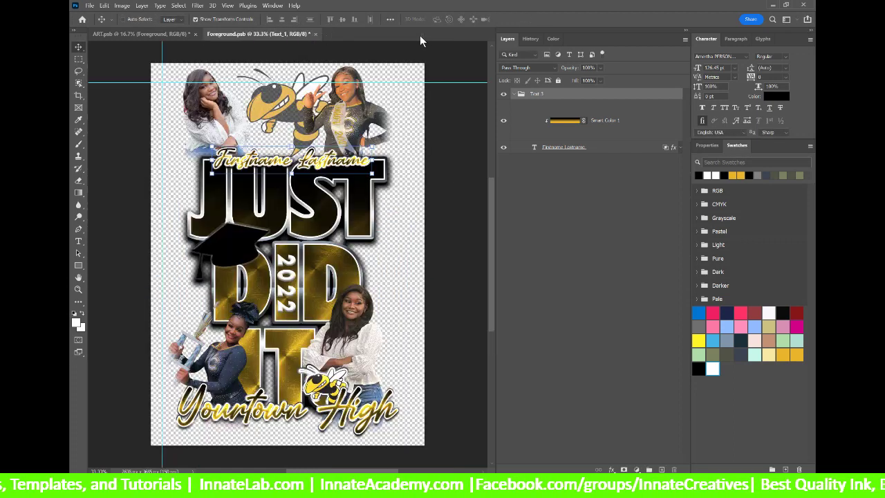
pyautogui.click(315, 34)
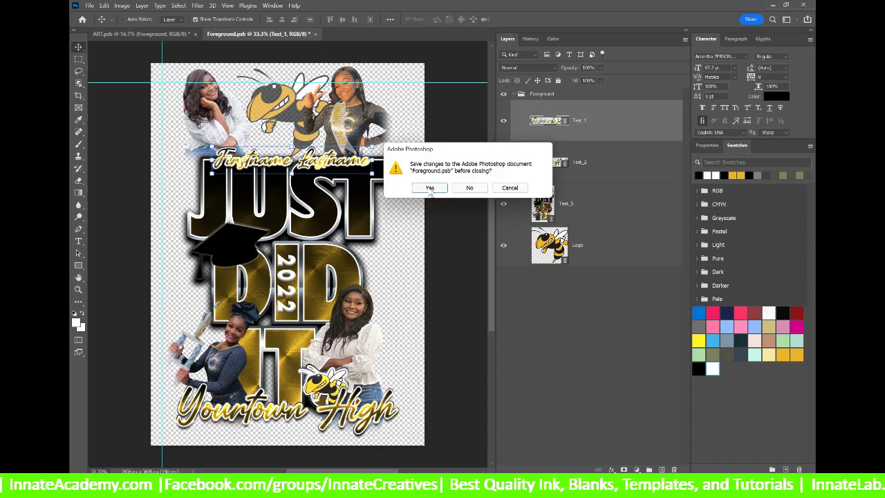
pyautogui.click(430, 189)
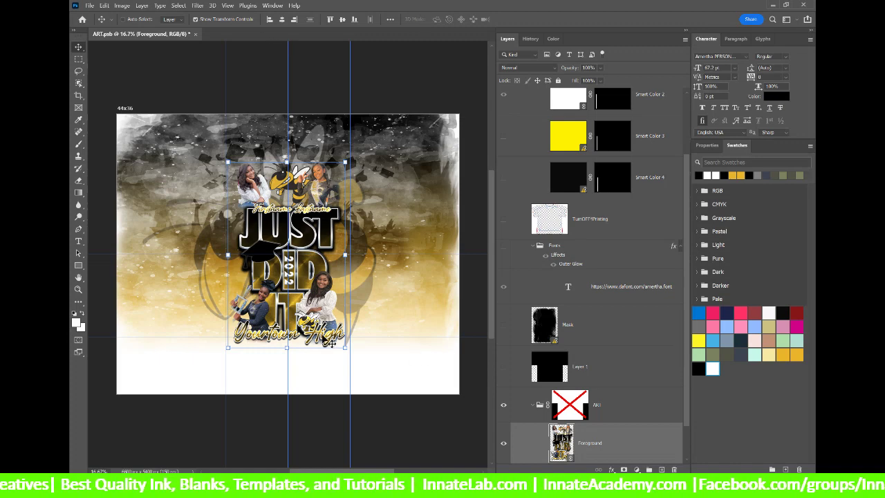
# Step: Re-enable the ART group's mask and show the TurnOFF4Printing T-shirt template outline
pyautogui.click(618, 378)
pyautogui.keyDown('shift'); pyautogui.click(572, 408); pyautogui.keyUp('shift')
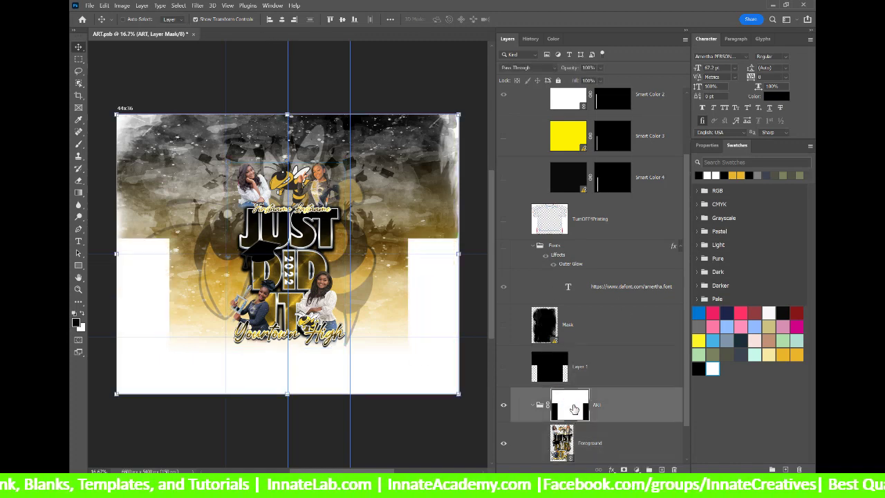
pyautogui.click(504, 219)
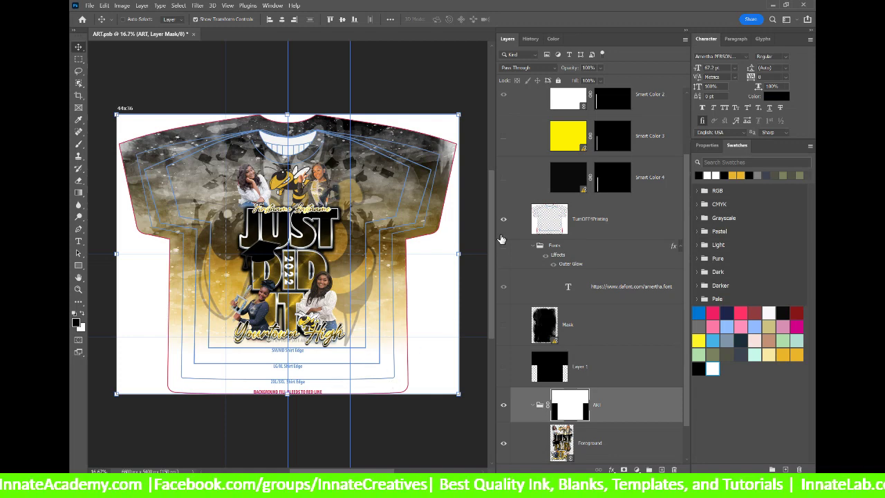
# Step: Run Update All Modified Content on the Smart Color 3 layer
pyautogui.scroll(-1, 515, 218)
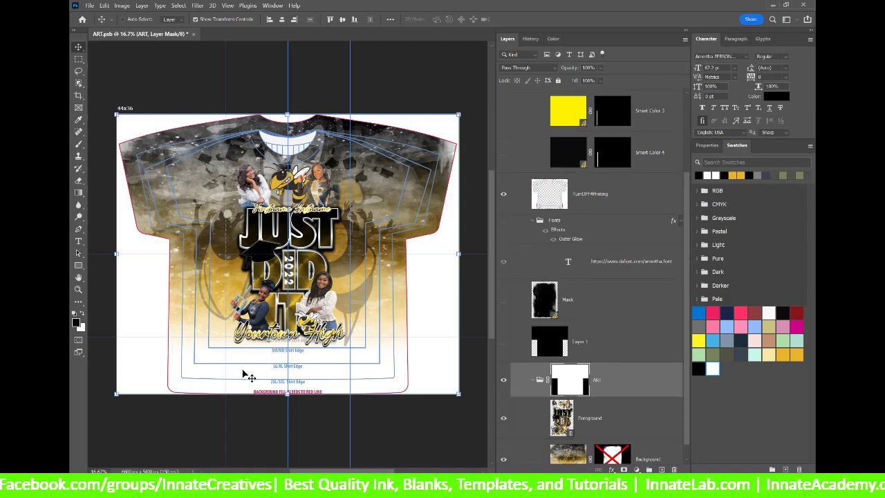
pyautogui.scroll(2, 613, 234)
pyautogui.scroll(3, 613, 234)
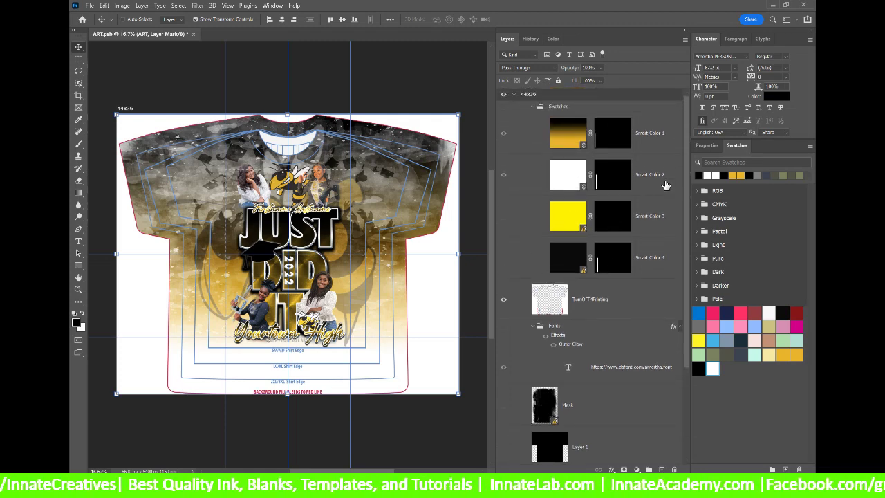
pyautogui.rightClick(668, 221)
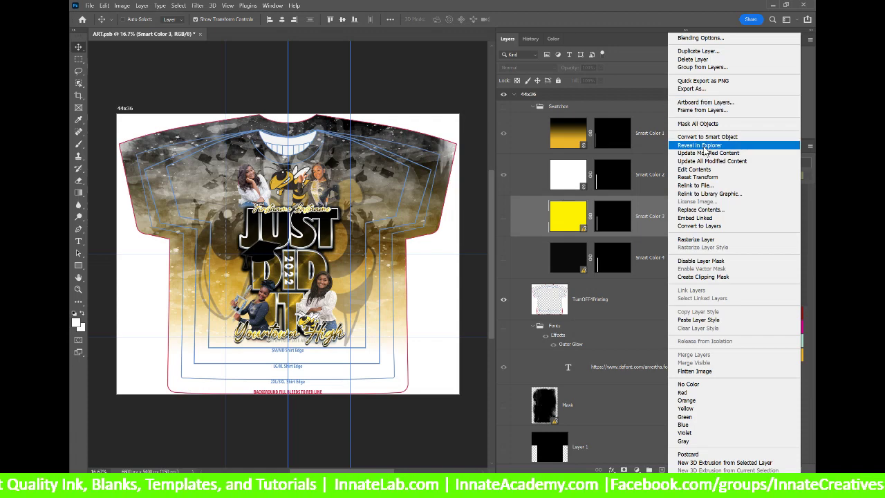
pyautogui.click(711, 161)
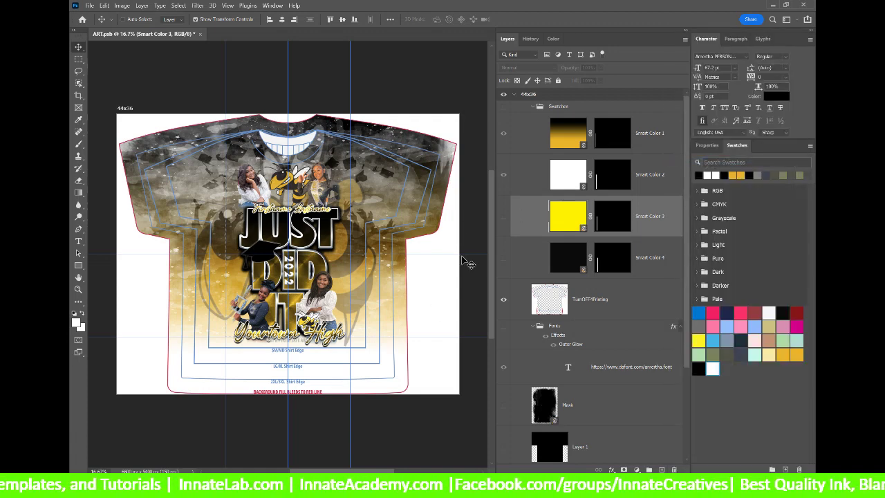
pyautogui.scroll(-3, 568, 269)
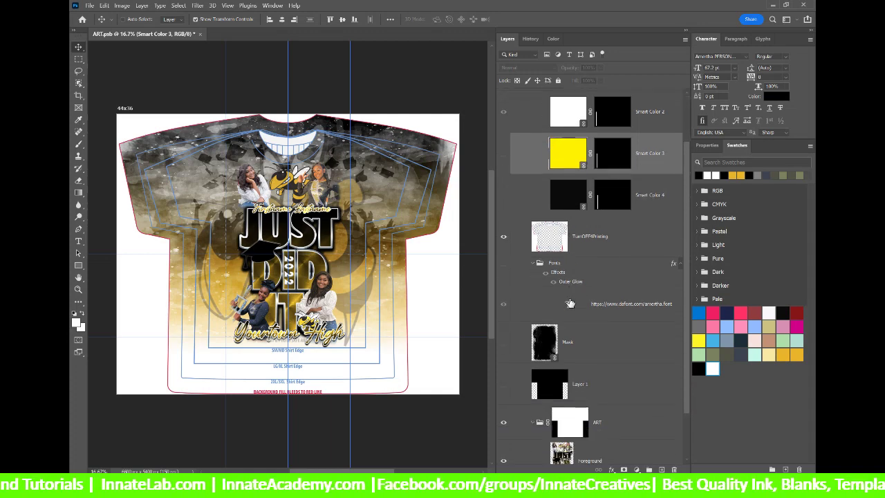
pyautogui.scroll(3, 533, 130)
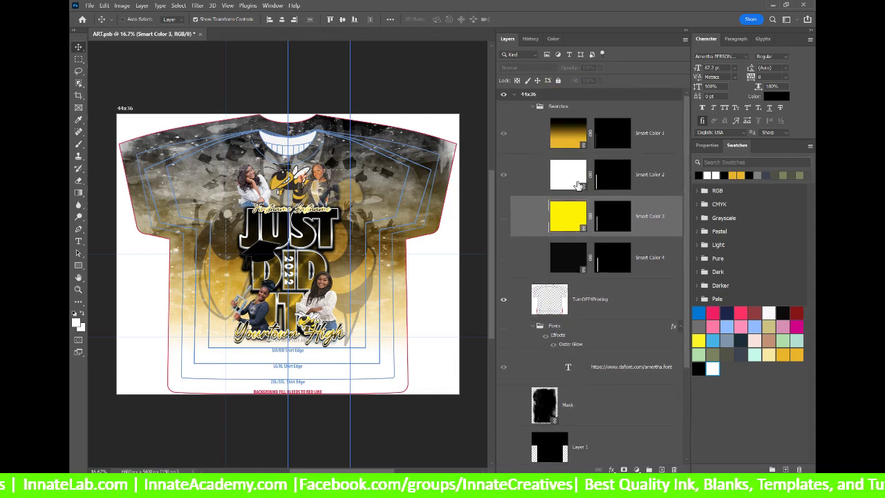
# Step: Hide the white fill inside Smart Color 2 so it shows black, then save and close it
pyautogui.doubleClick(568, 177)
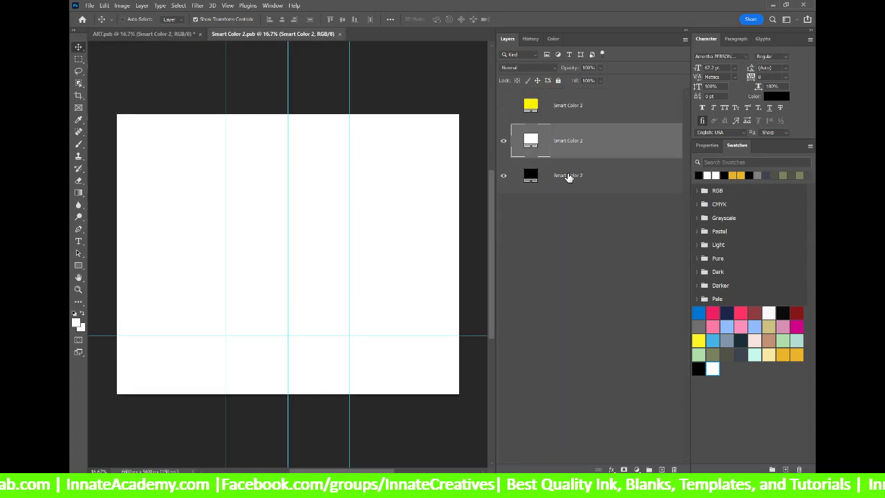
pyautogui.click(504, 141)
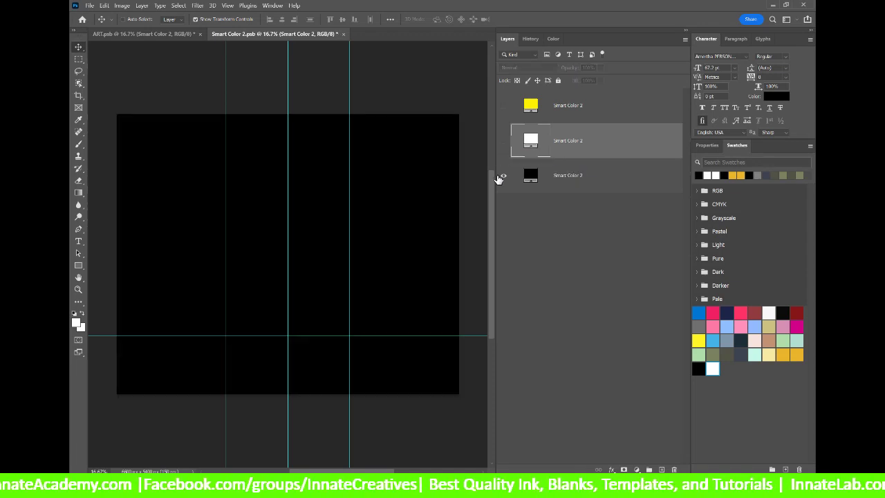
pyautogui.click(344, 33)
pyautogui.click(427, 189)
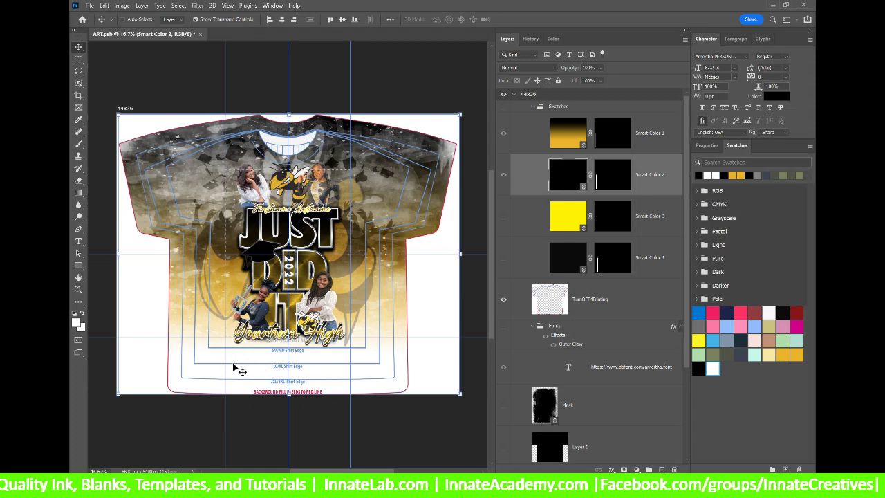
# Step: Inside the Background smart object, switch the Smart Color 2 fill to black and save Background.psb
pyautogui.scroll(-4, 671, 300)
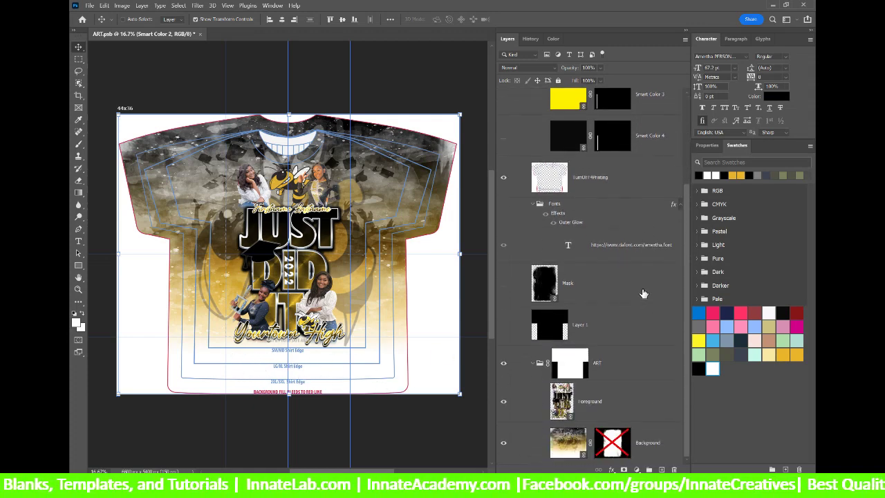
pyautogui.click(568, 448)
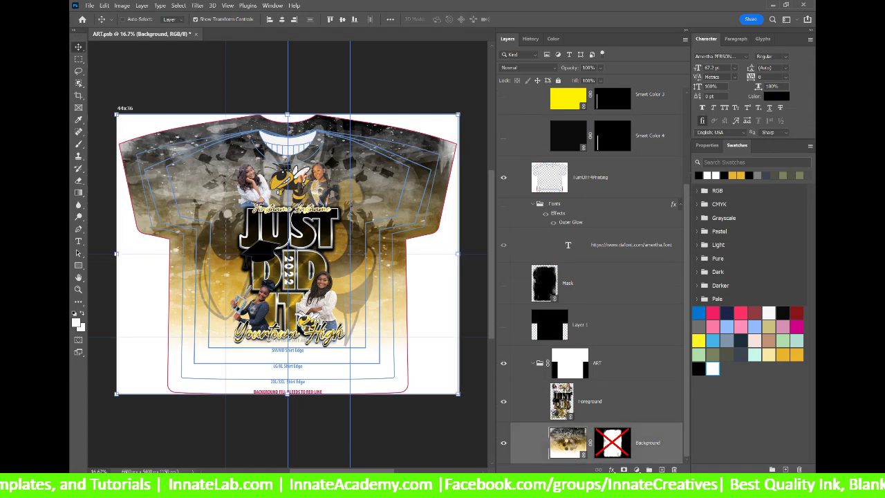
pyautogui.doubleClick(568, 444)
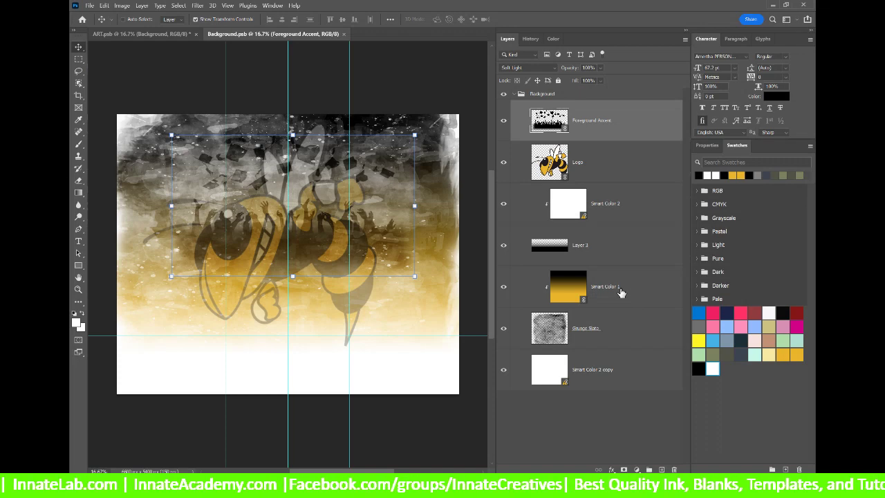
pyautogui.rightClick(640, 218)
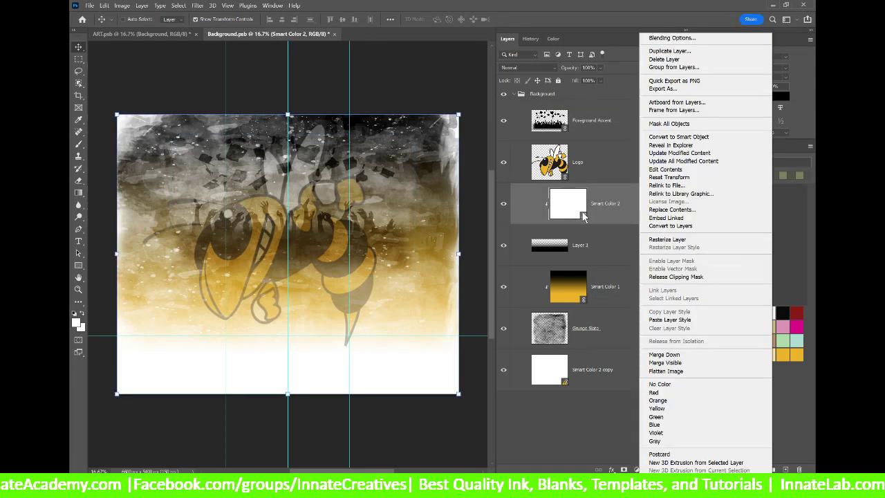
pyautogui.click(709, 168)
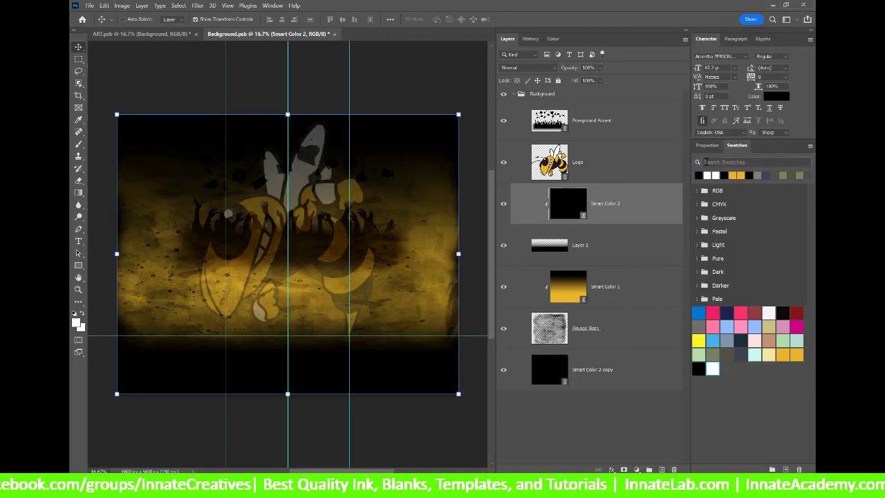
pyautogui.click(334, 34)
pyautogui.click(429, 188)
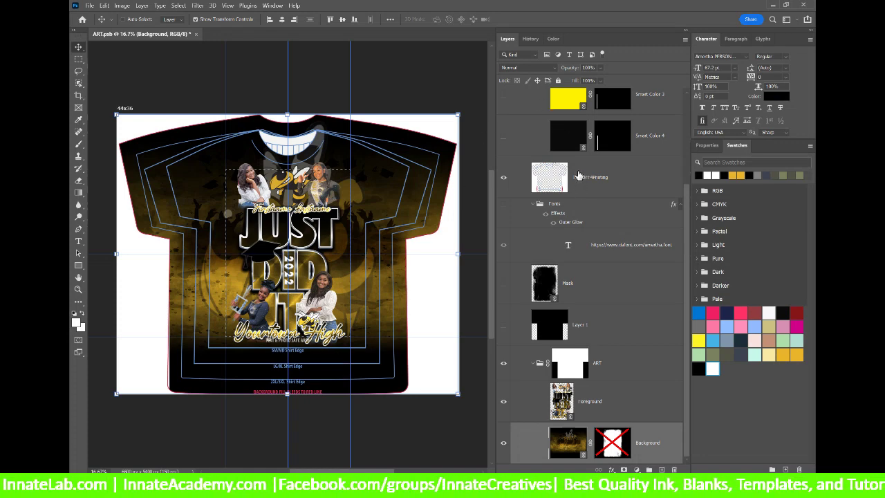
# Step: Hide the TurnOFF4Printing layer to remove the T-shirt template overlay
pyautogui.scroll(3, 572, 146)
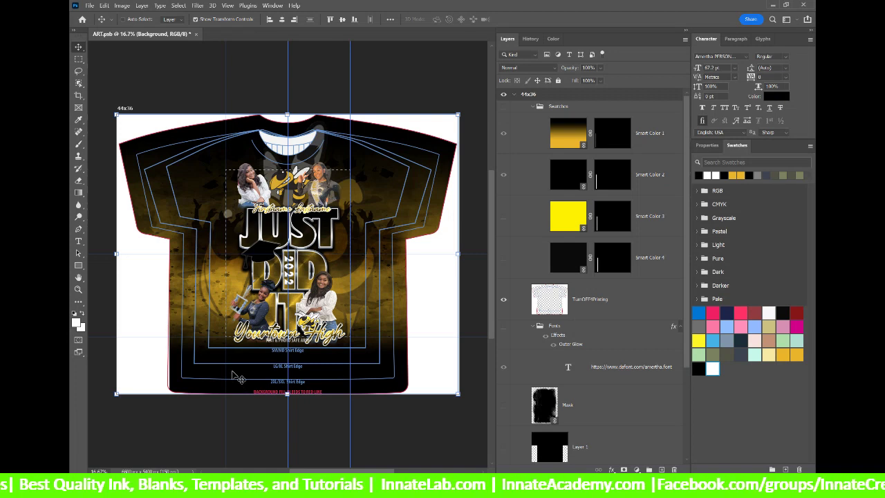
pyautogui.scroll(-3, 587, 325)
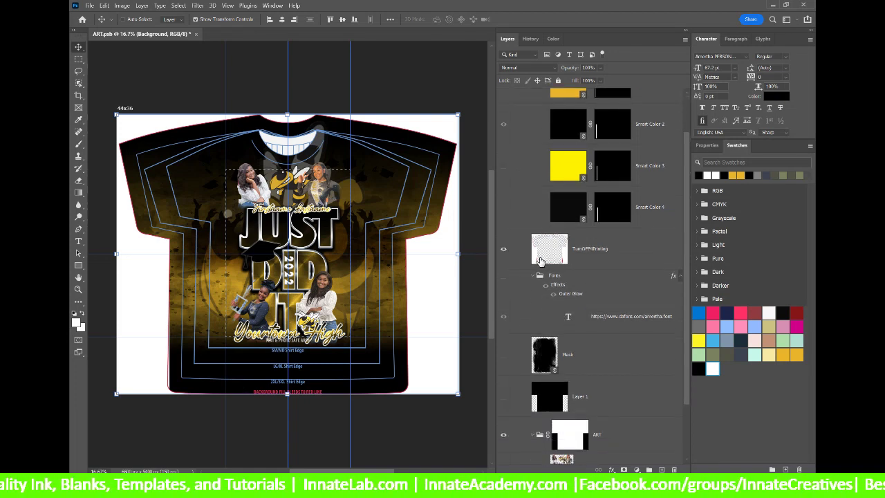
pyautogui.click(504, 251)
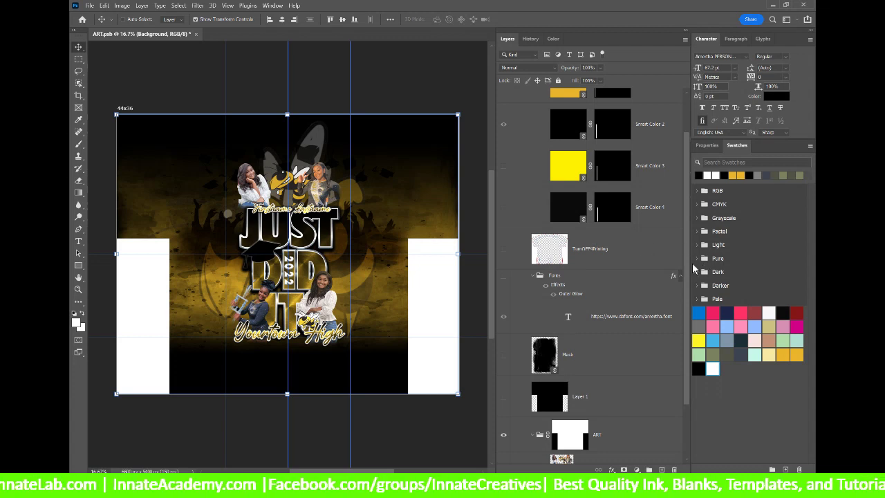
# Step: Disable the ART group's layer mask, leaving it off after briefly re-enabling it
pyautogui.scroll(-1, 553, 346)
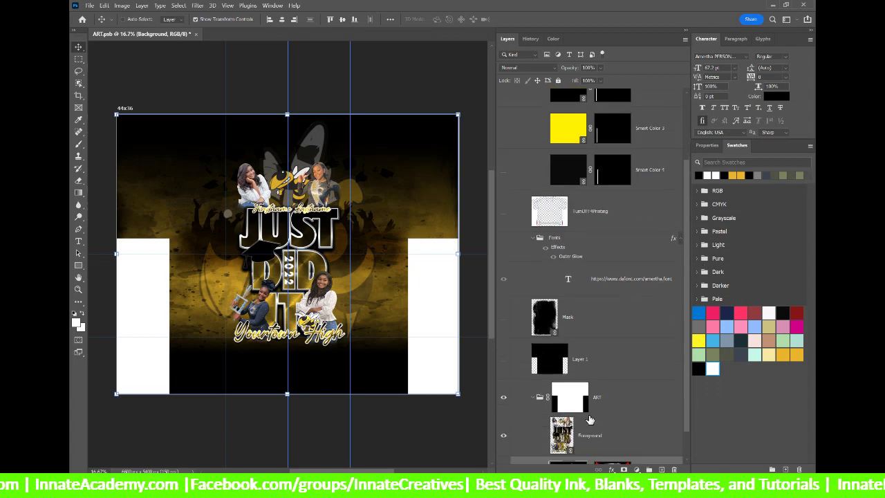
pyautogui.rightClick(564, 400)
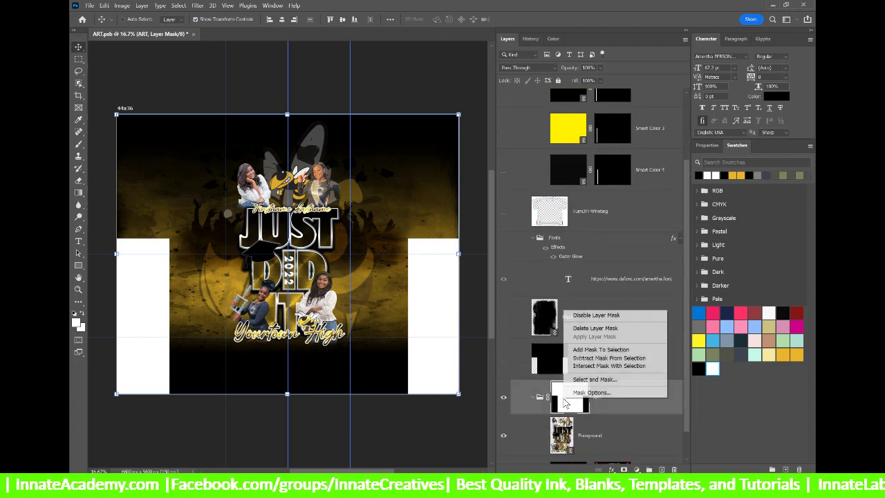
pyautogui.click(594, 315)
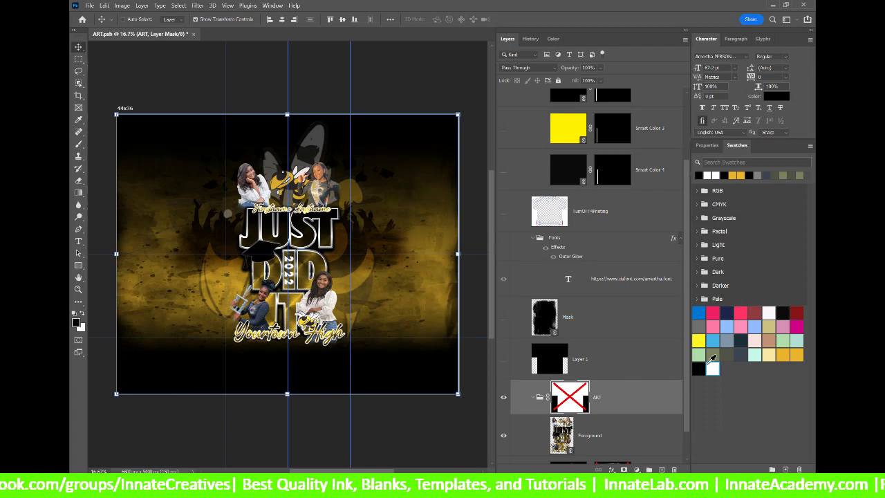
pyautogui.moveTo(687, 362); pyautogui.dragTo(704, 415)
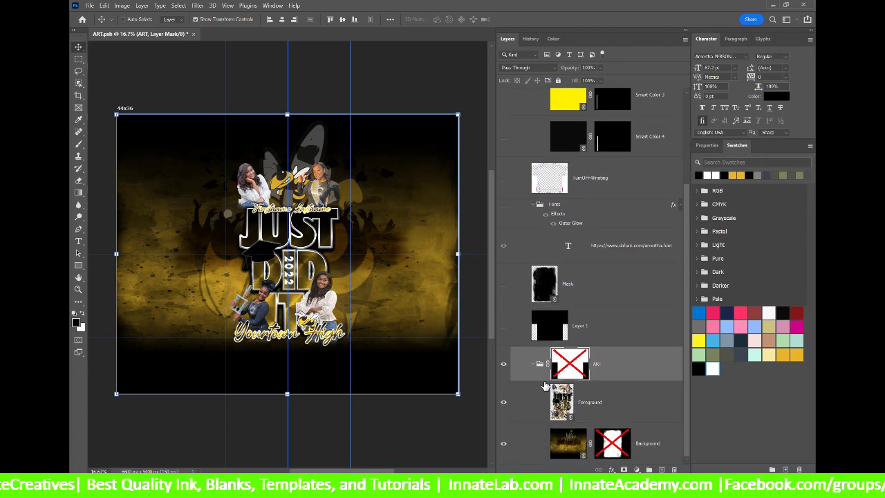
pyautogui.click(573, 366)
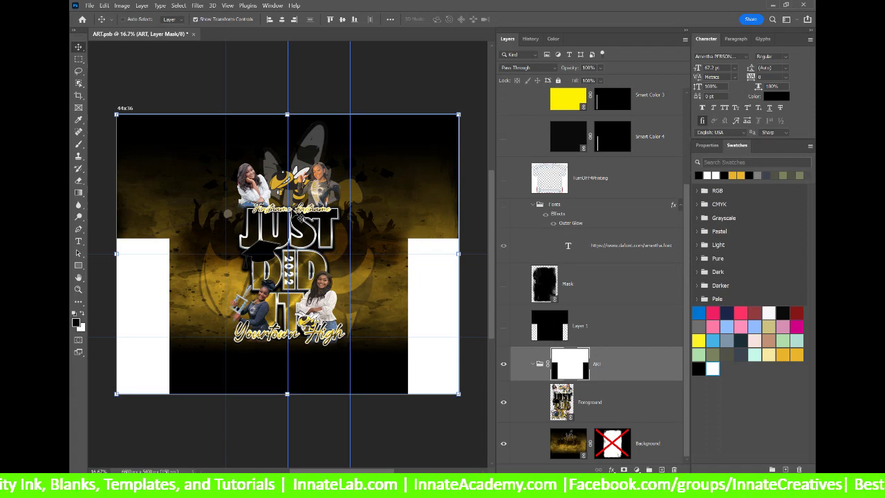
pyautogui.rightClick(578, 364)
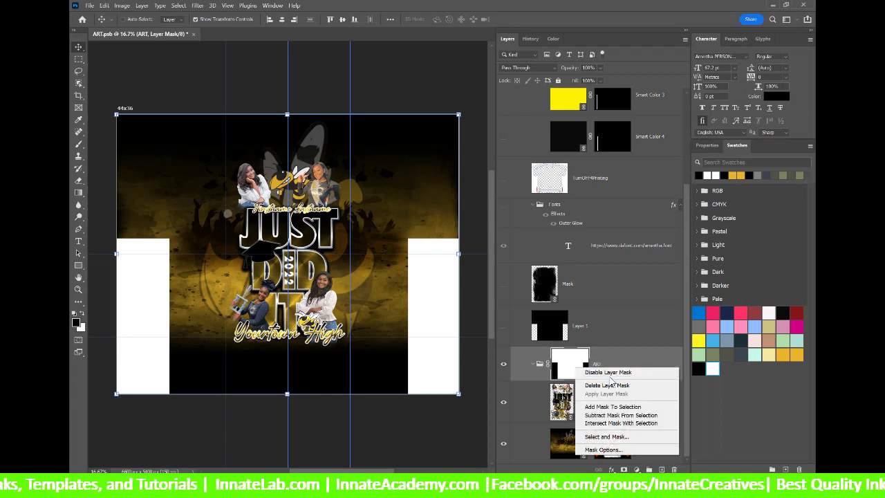
pyautogui.click(605, 372)
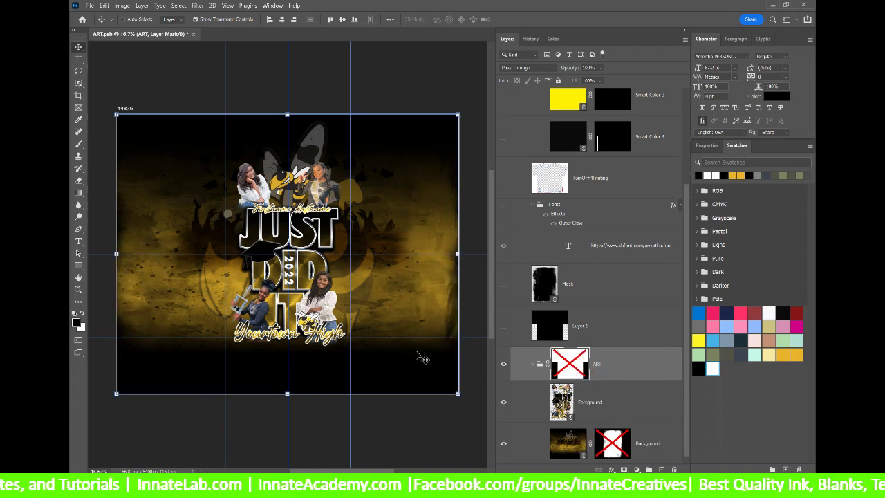